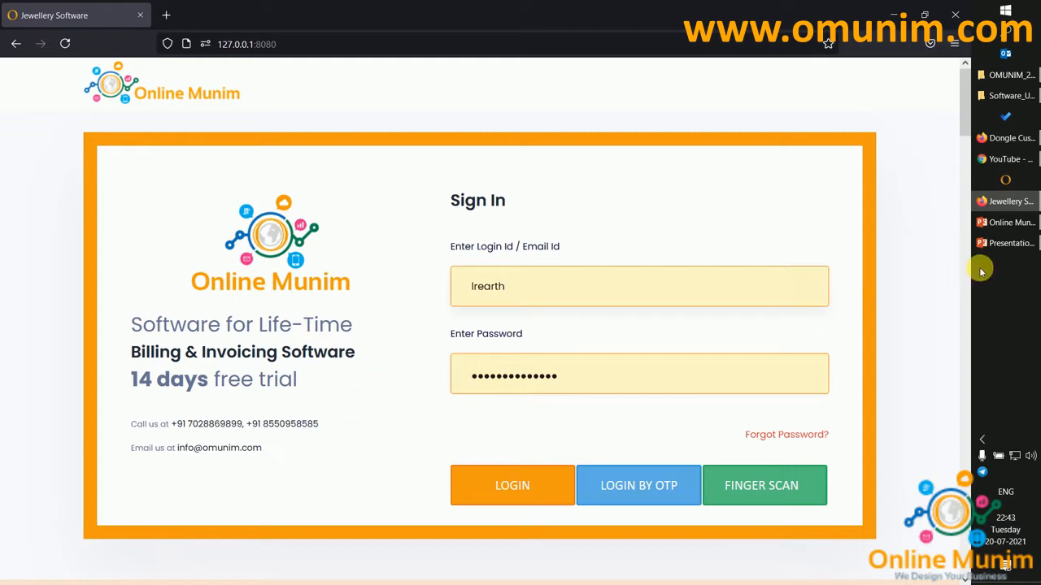
Step: View and close the loan-topics presentation, sign in, and search customers for 'ra'
left_click(1008, 243)
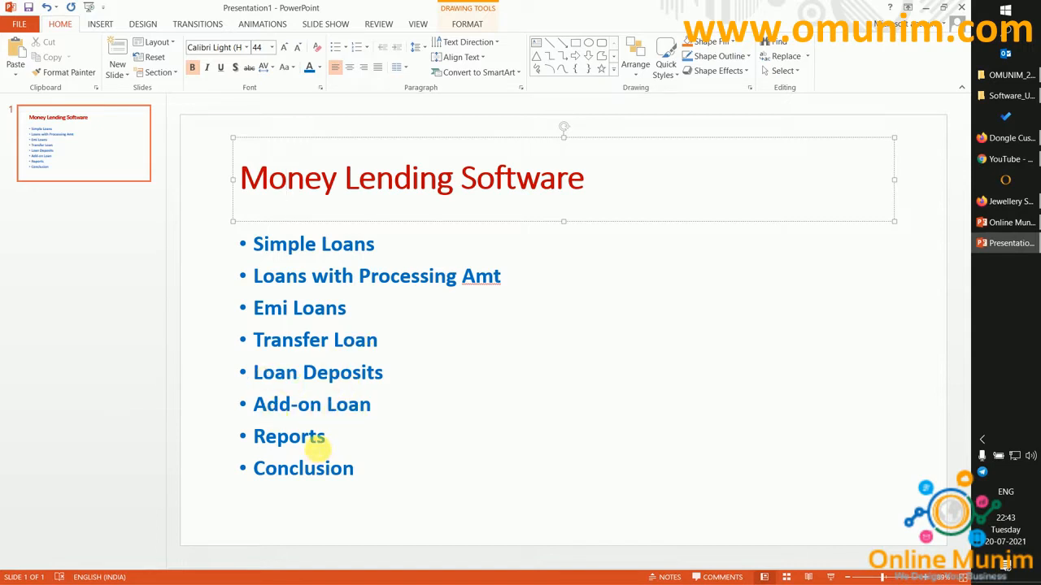
left_click(924, 9)
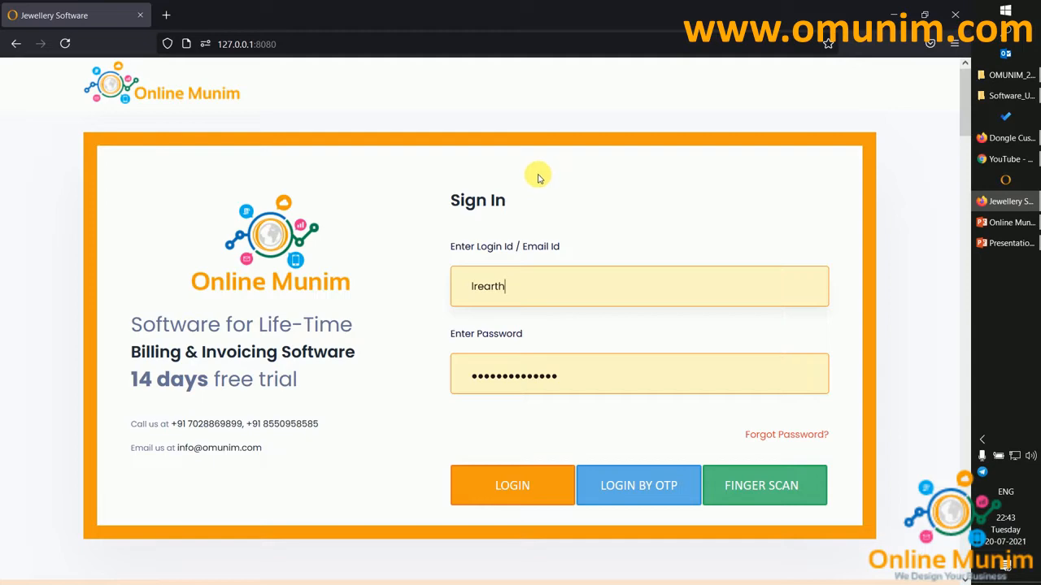
left_click(521, 487)
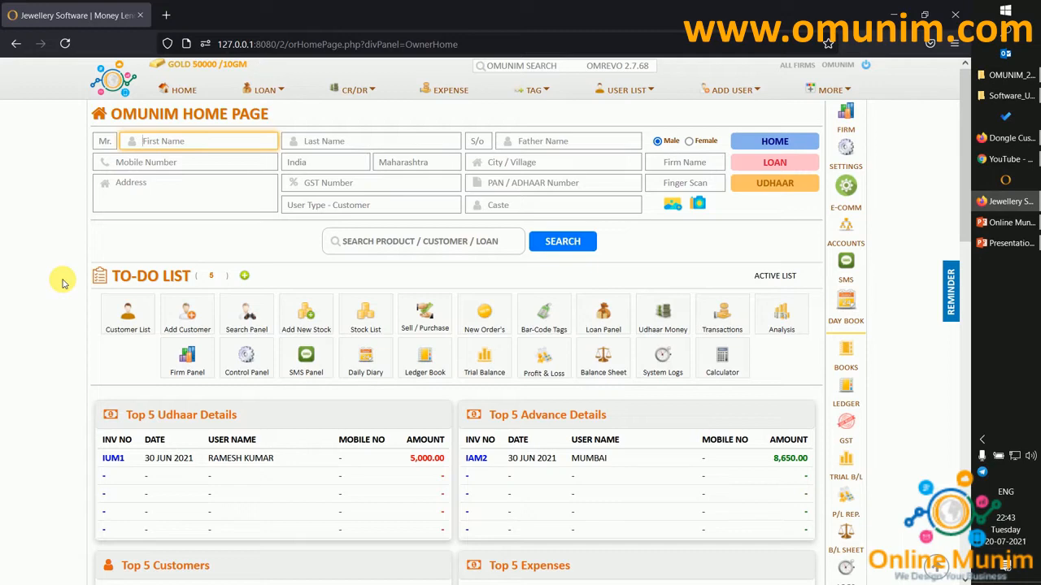
type("ra")
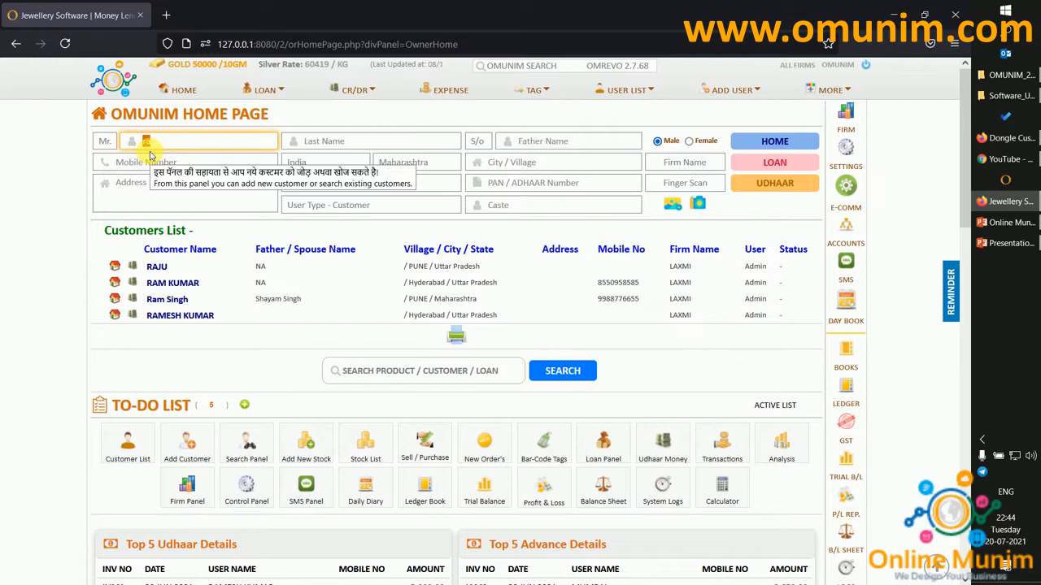
Step: Enter the new customer's first and last name, father's name and mobile number
key("BackSpace")
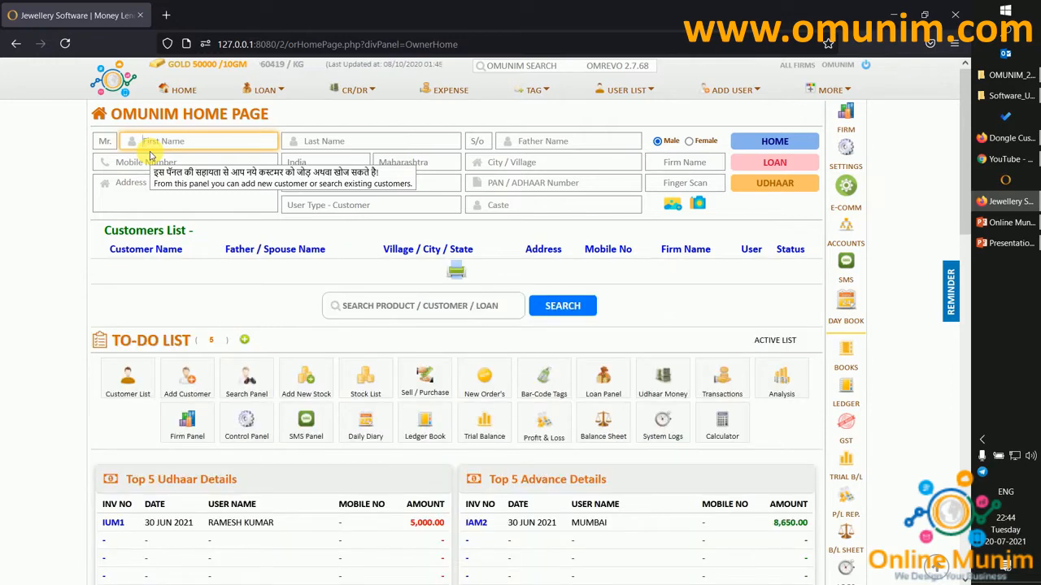
type("Amar")
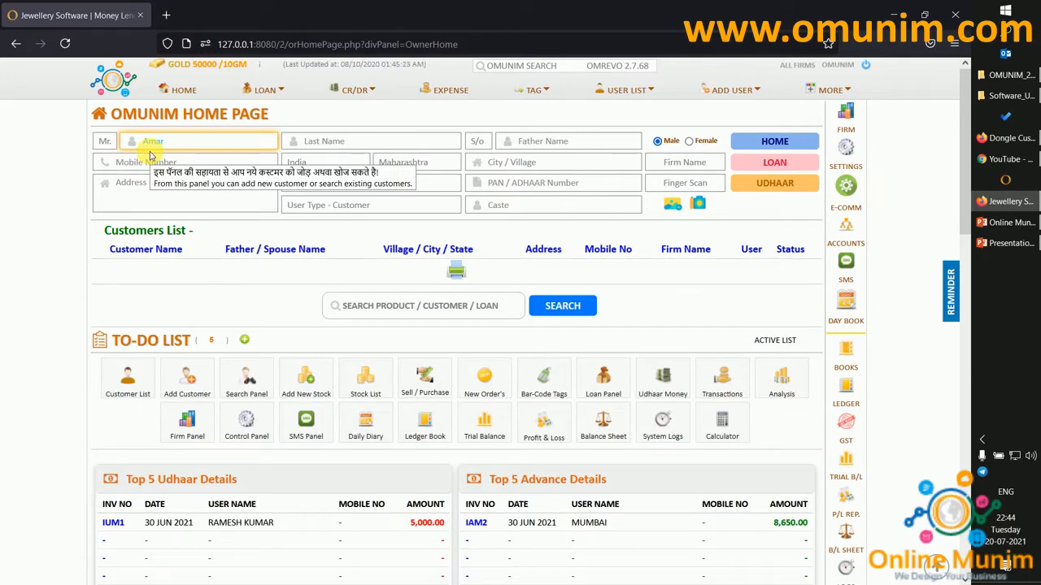
key("Tab")
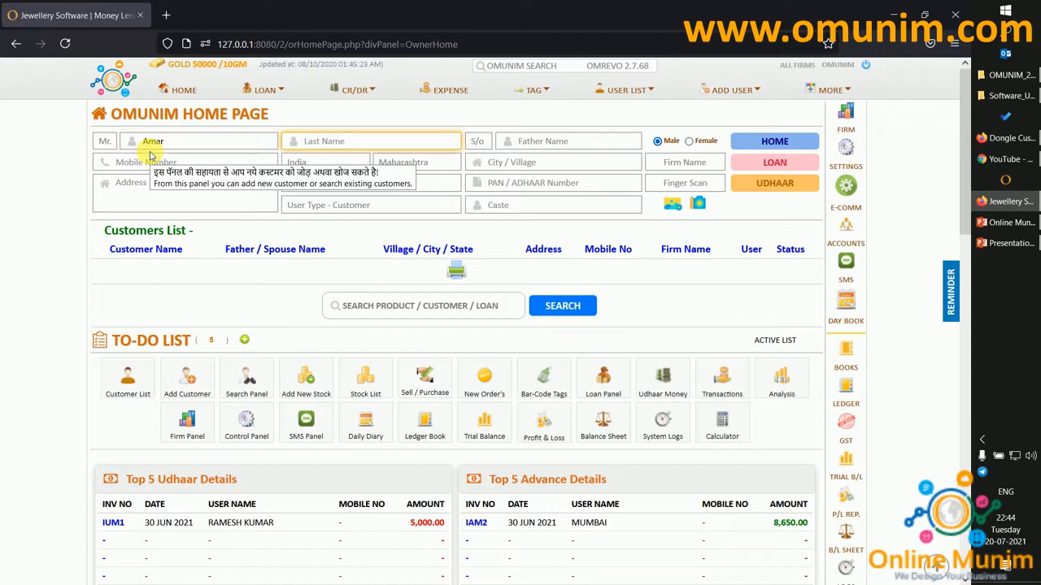
type("Singh")
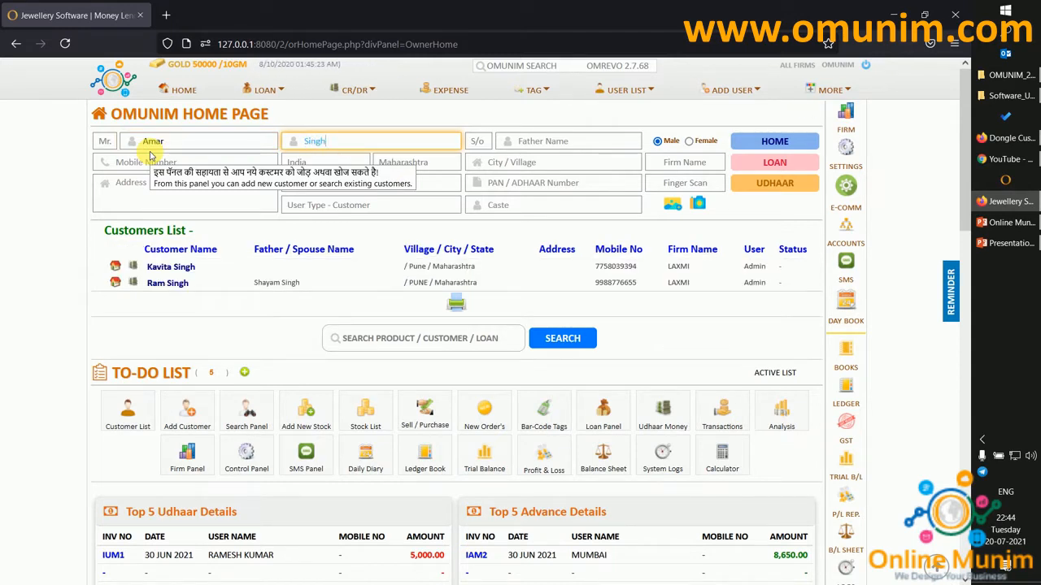
key("Tab")
key("Tab")
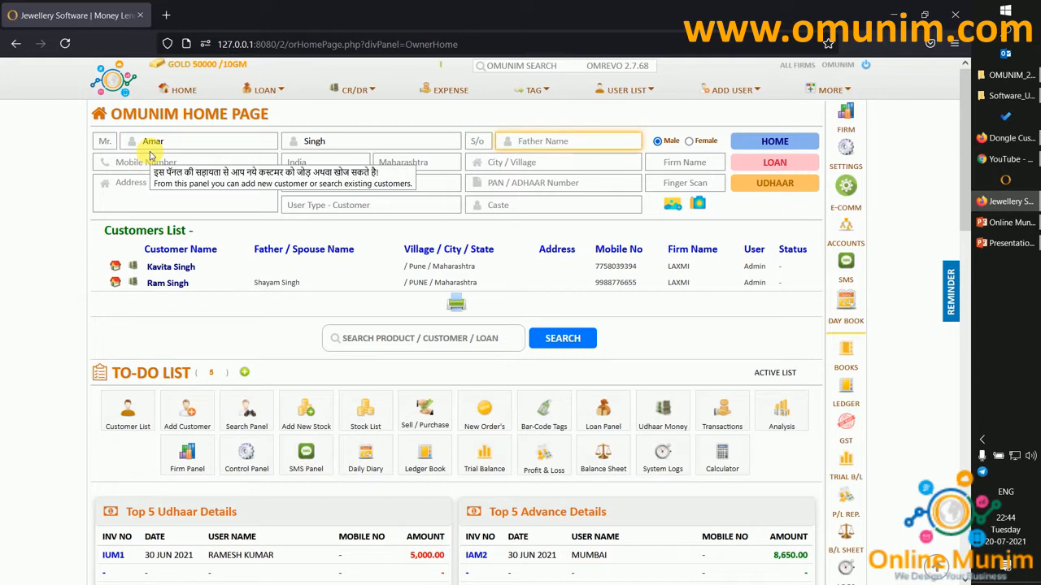
type("Vija")
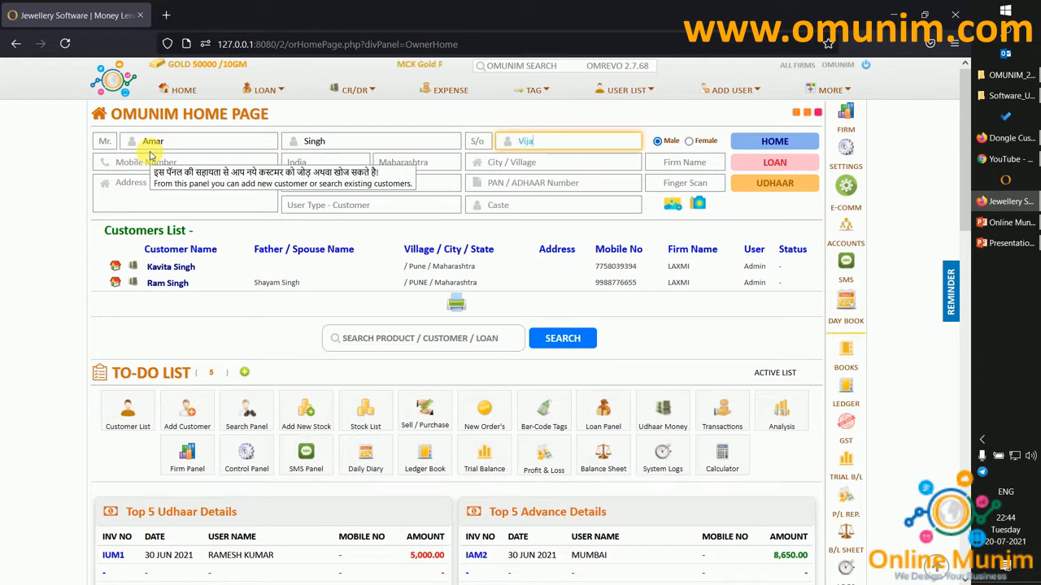
type("y Kumar")
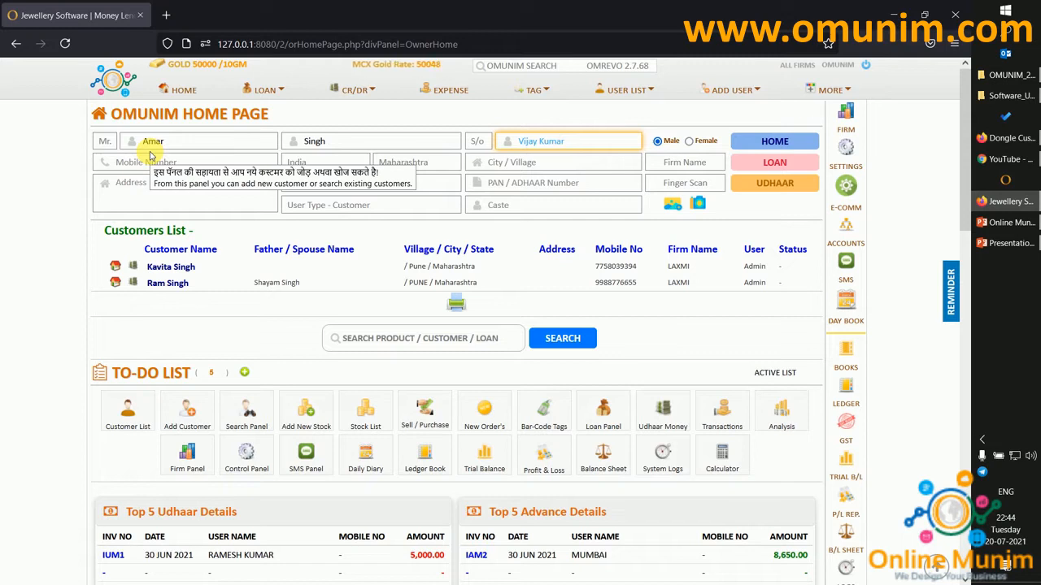
key("Tab")
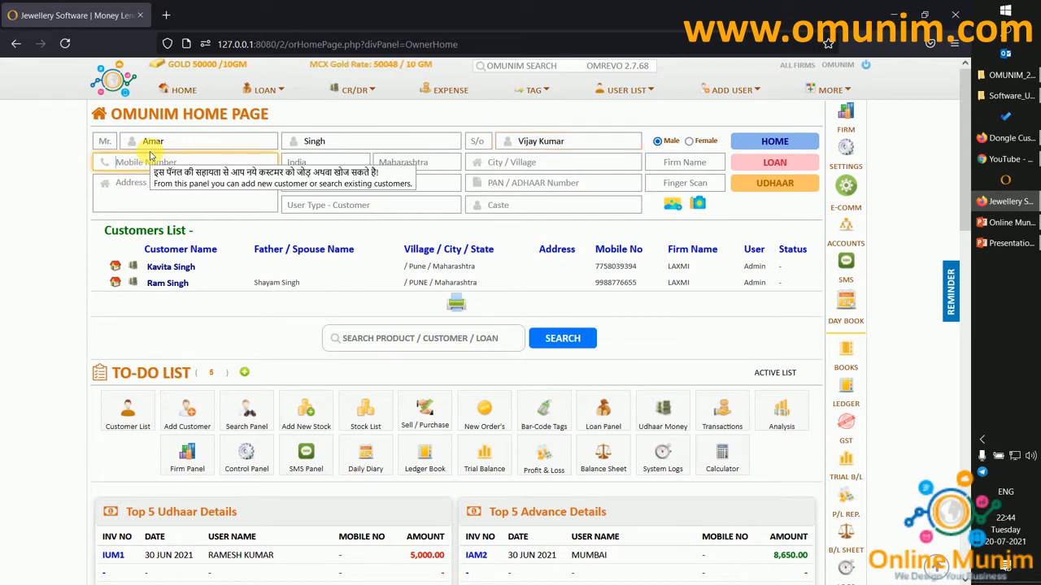
type("99")
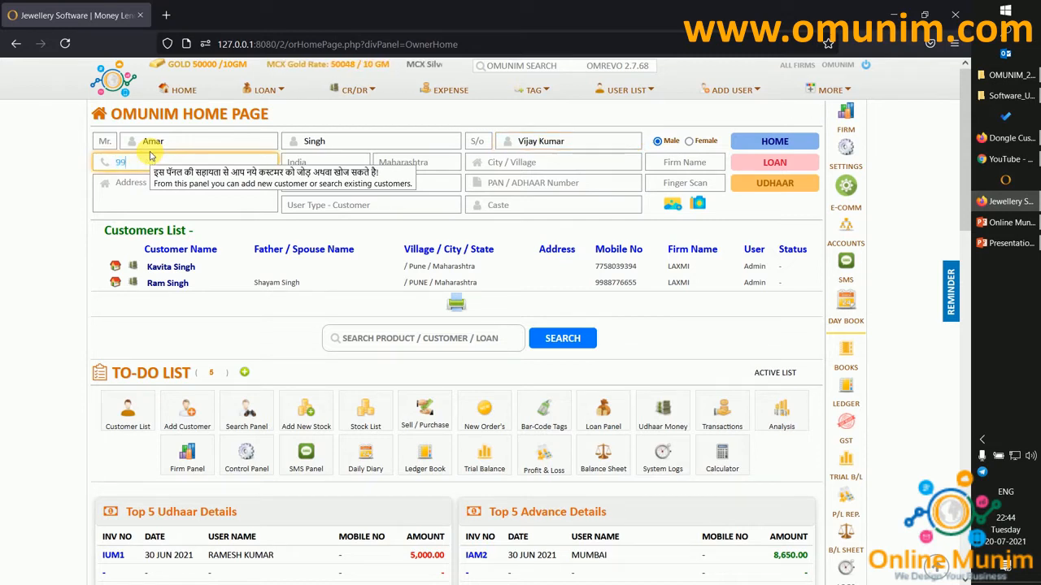
type("334455")
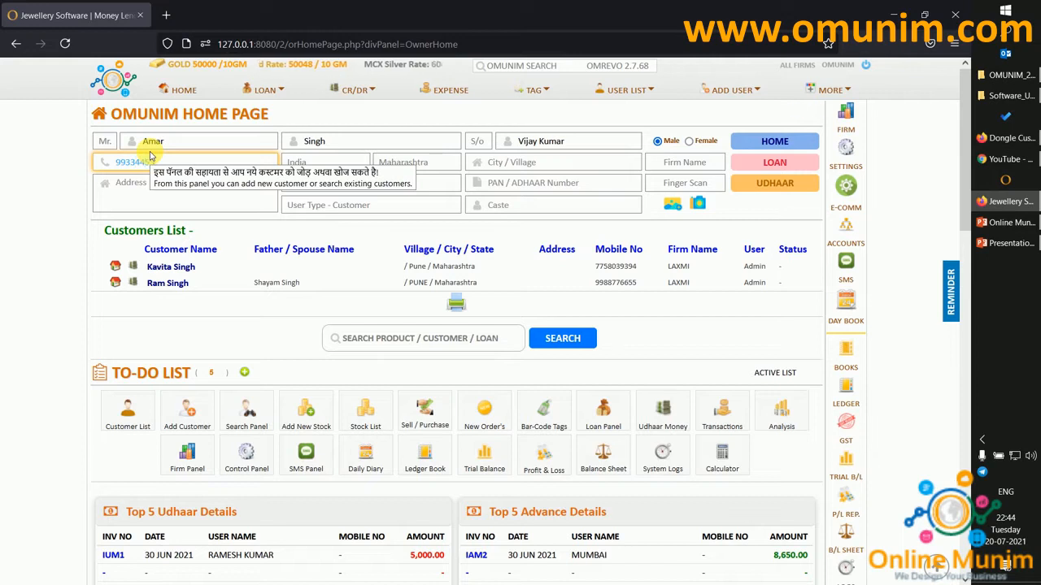
type("66")
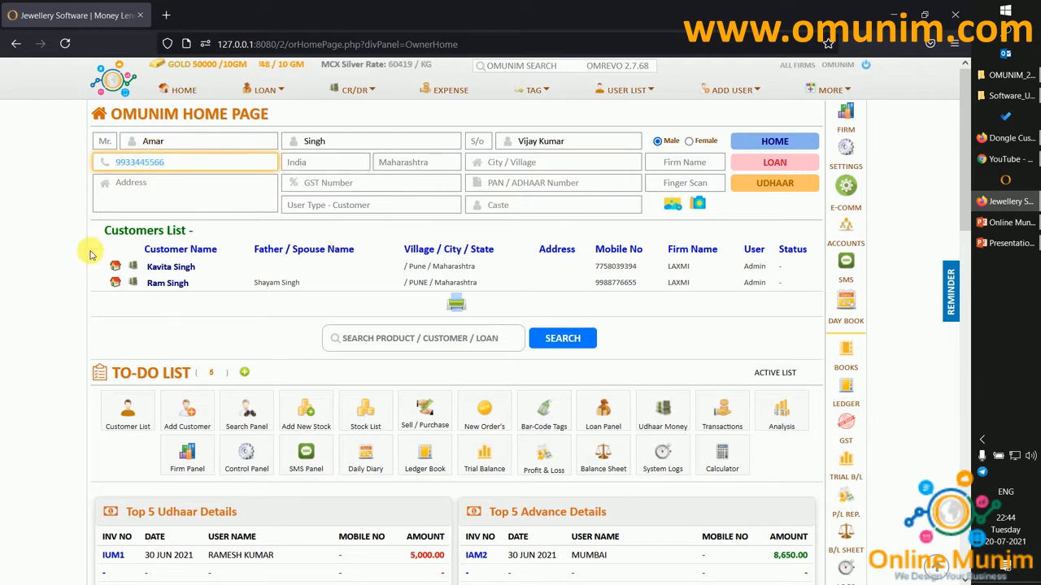
Step: Set the customer's city to PUNE and firm to LAXMI, then begin adding a photo
key("Tab")
key("Tab")
key("Tab")
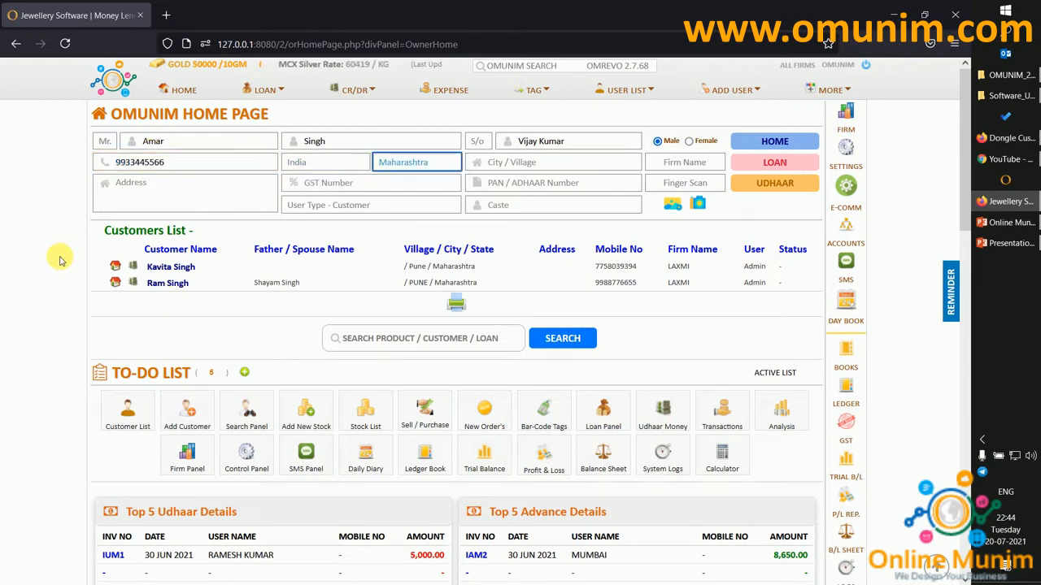
type("pune")
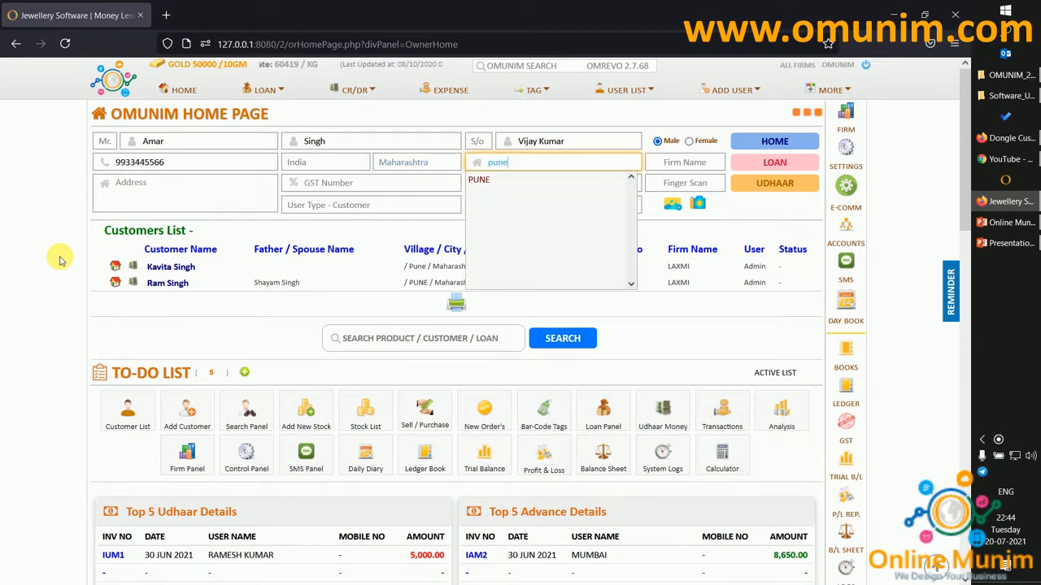
key("Down")
key("Return")
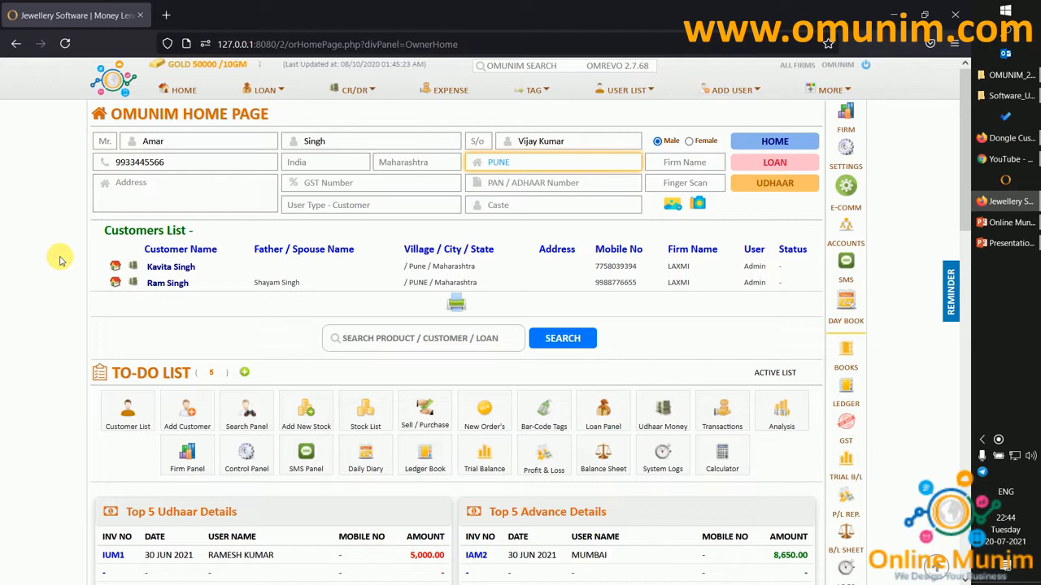
left_click(669, 162)
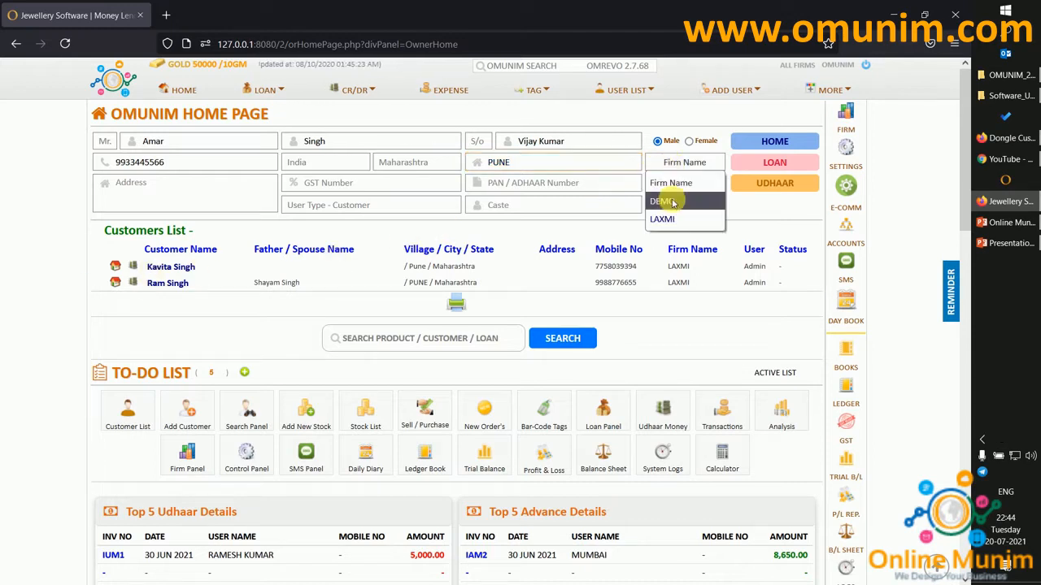
left_click(662, 219)
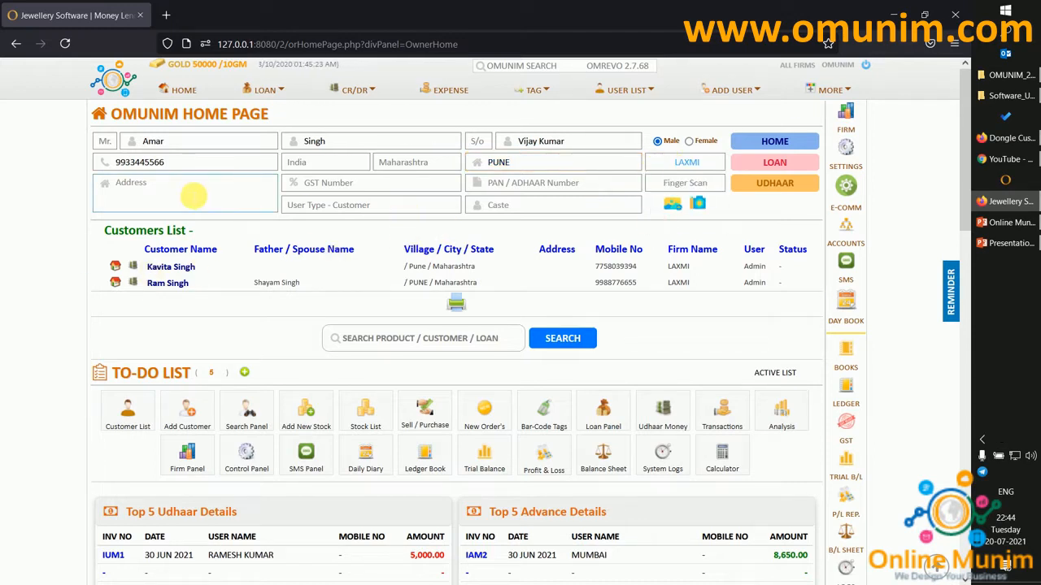
left_click(194, 195)
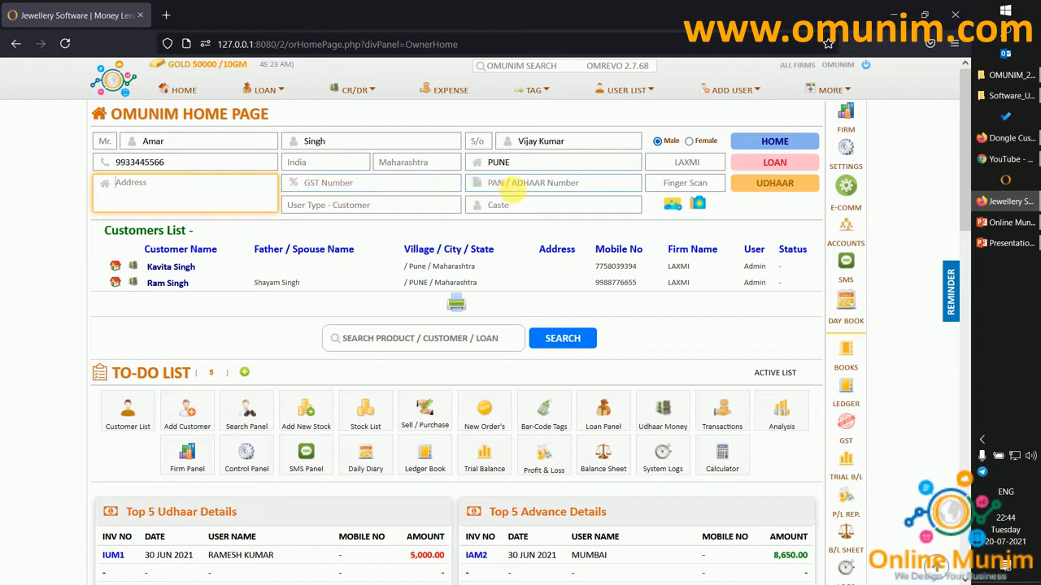
left_click(511, 186)
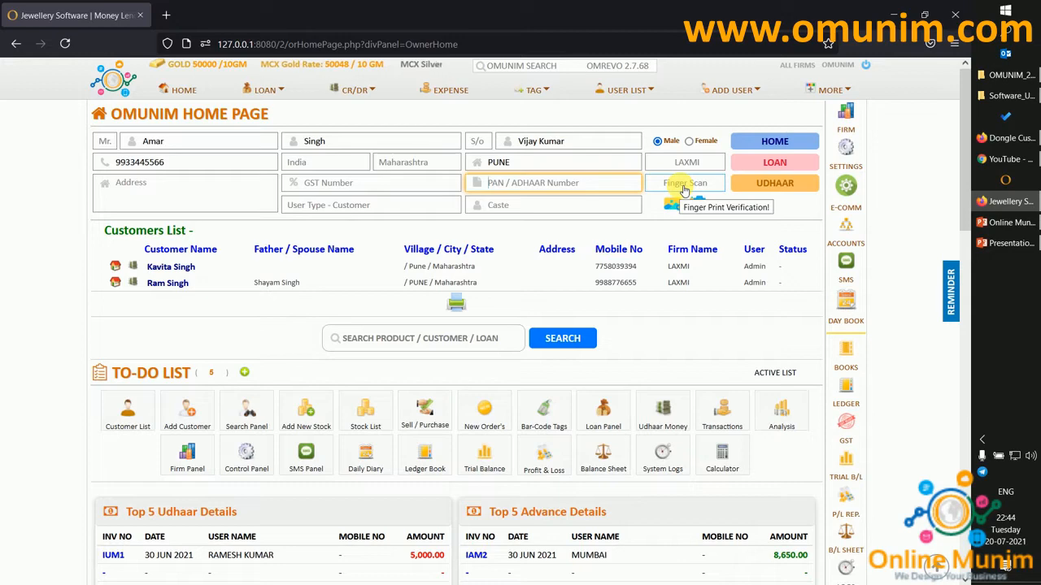
left_click(675, 207)
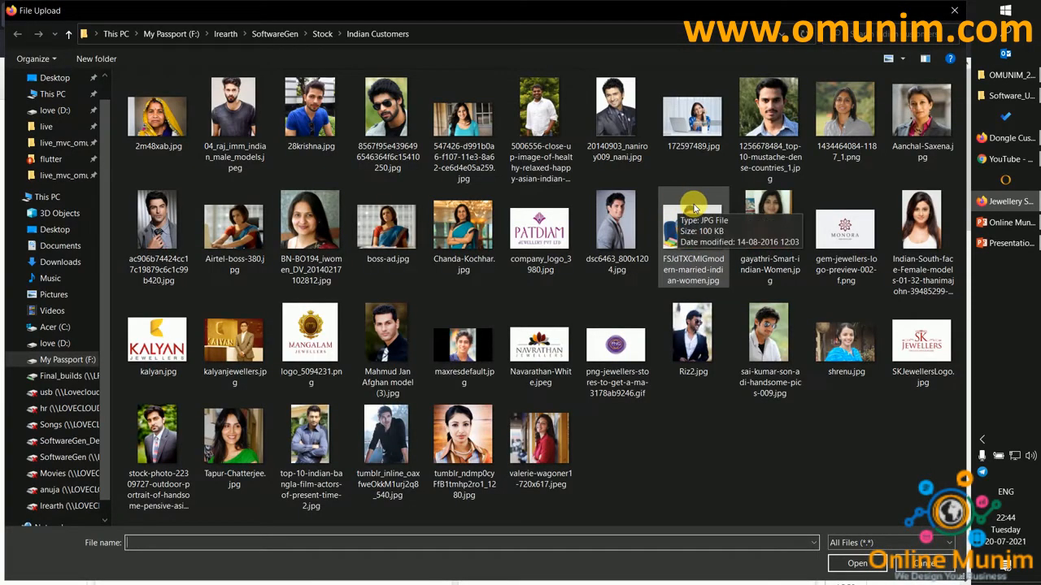
Step: Upload the mustache portrait image as the customer's photo
double_click(772, 118)
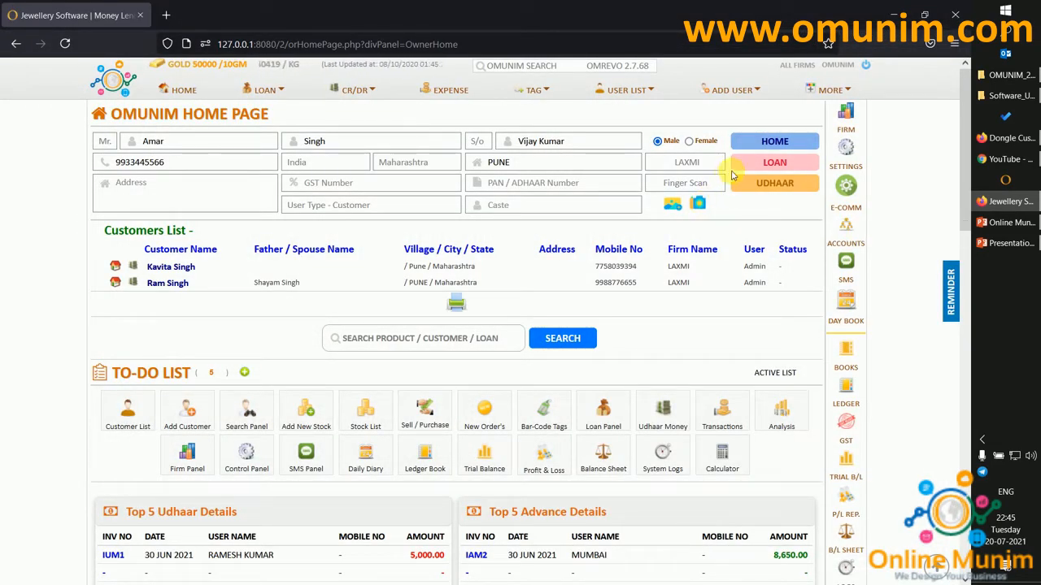
Step: Start a new loan for the customer with a principal amount of 15000
left_click(789, 166)
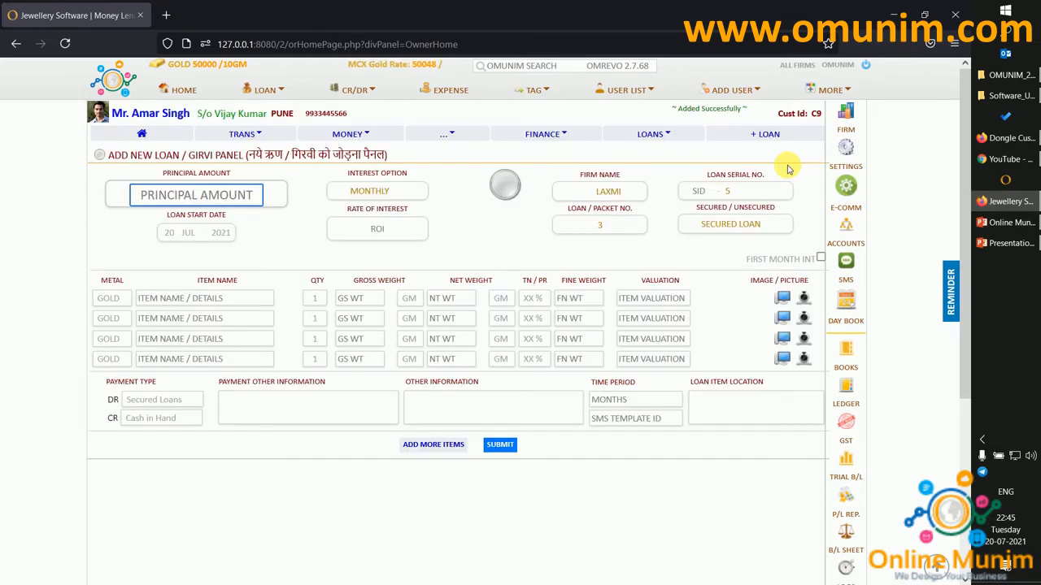
left_click(102, 117)
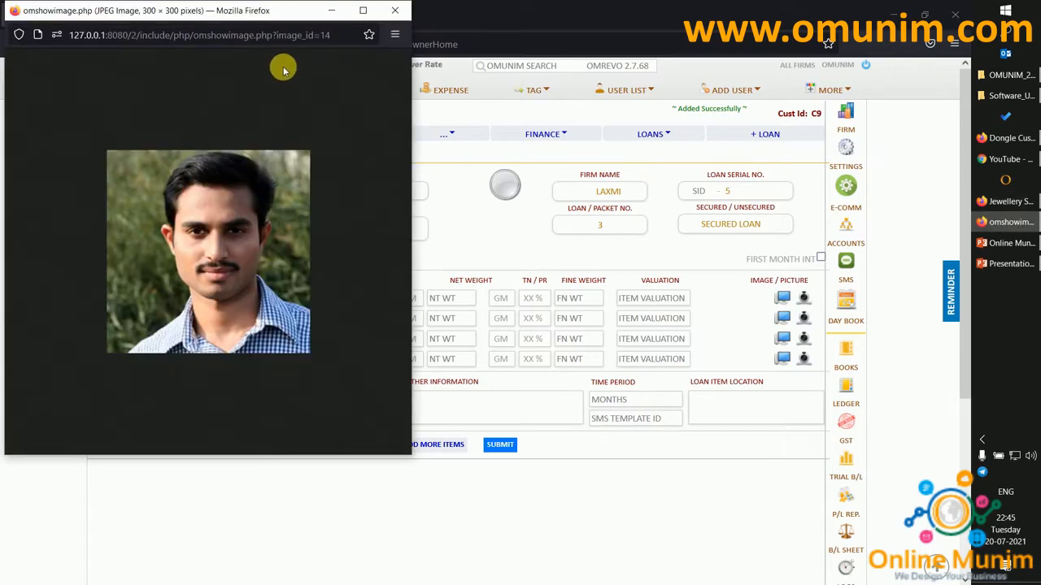
left_click(394, 10)
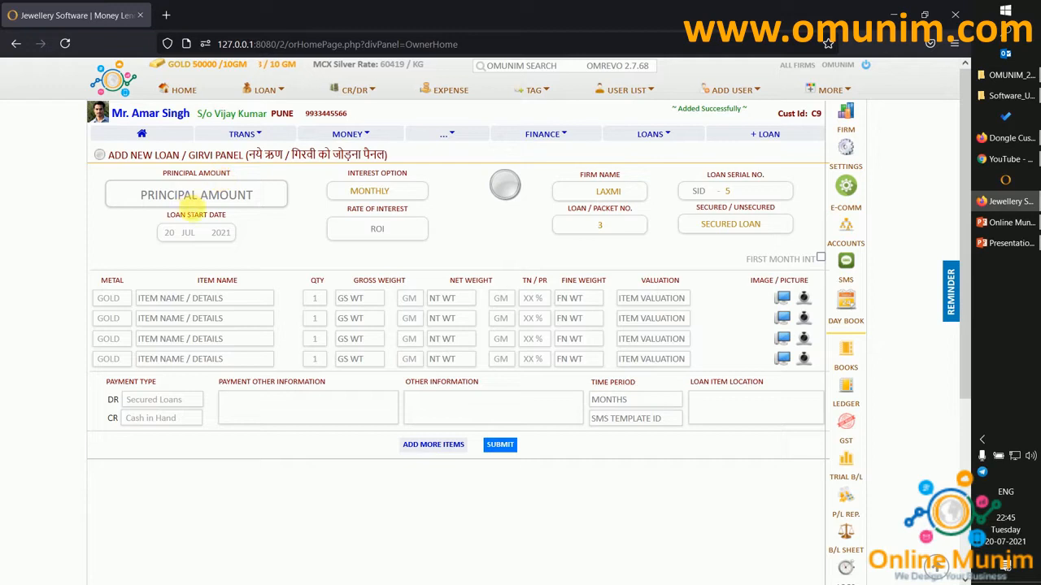
left_click(208, 196)
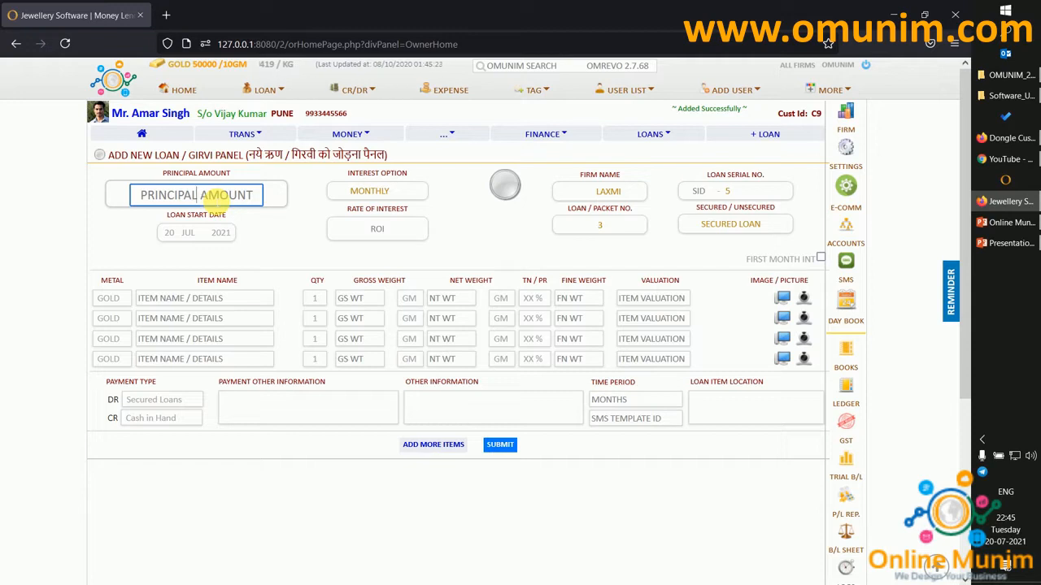
type("15000")
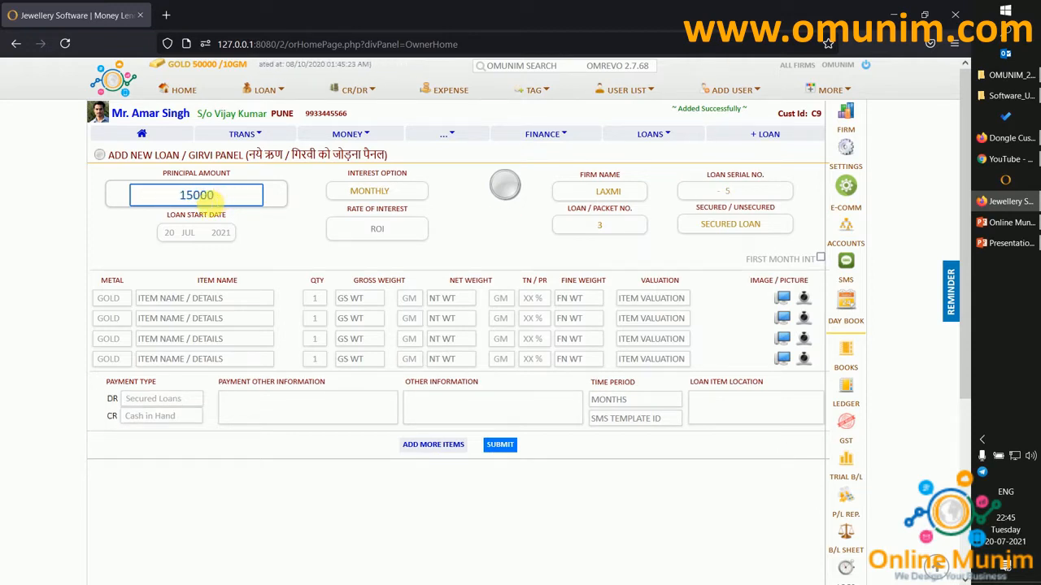
Step: Set the loan start date to 01 JAN, interest option MONTHLY, and rate of interest 2
left_click(170, 232)
scroll(168, 259, "up", 2)
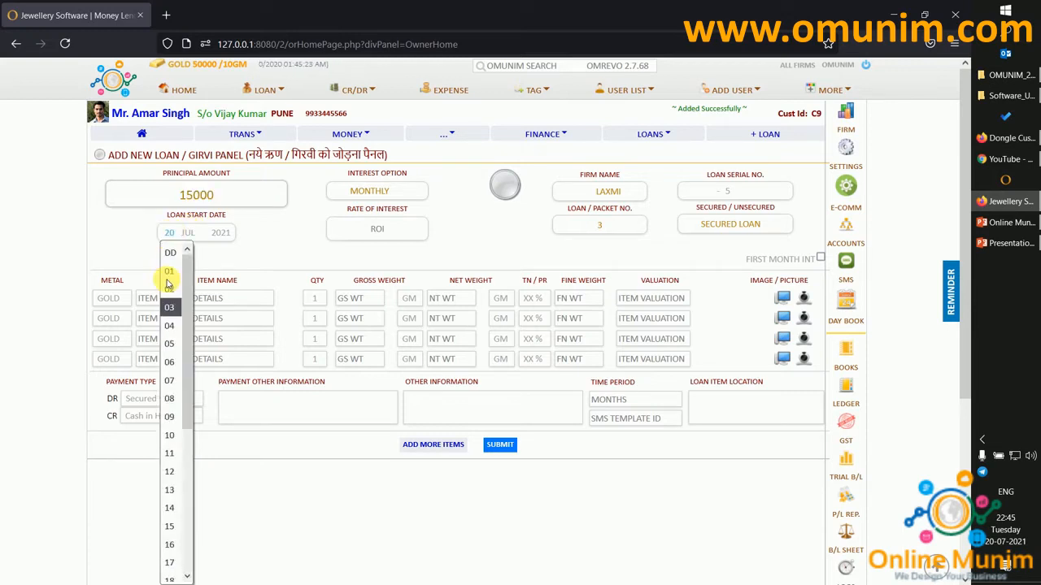
left_click(169, 269)
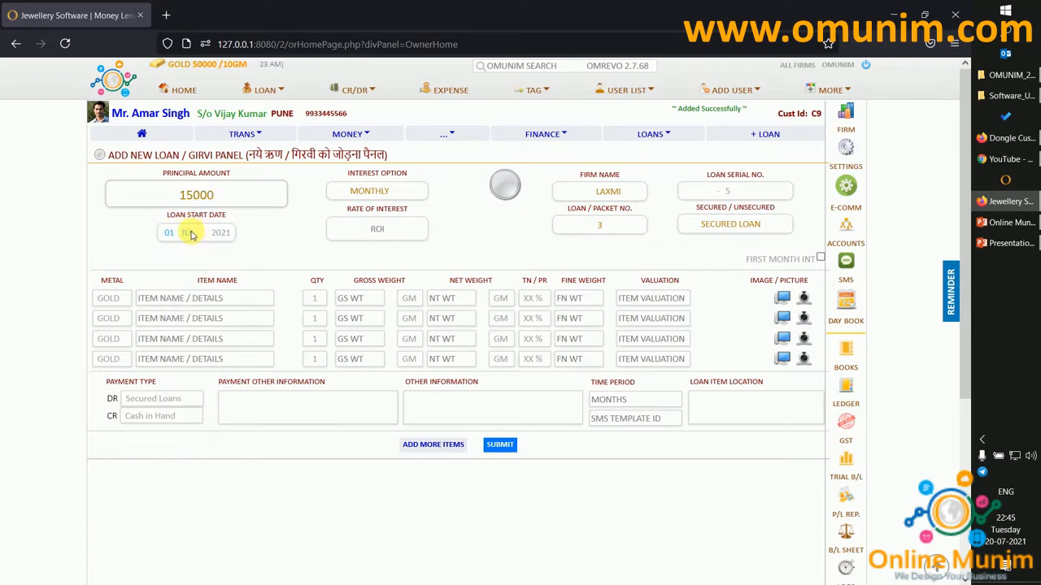
left_click(188, 234)
left_click(186, 273)
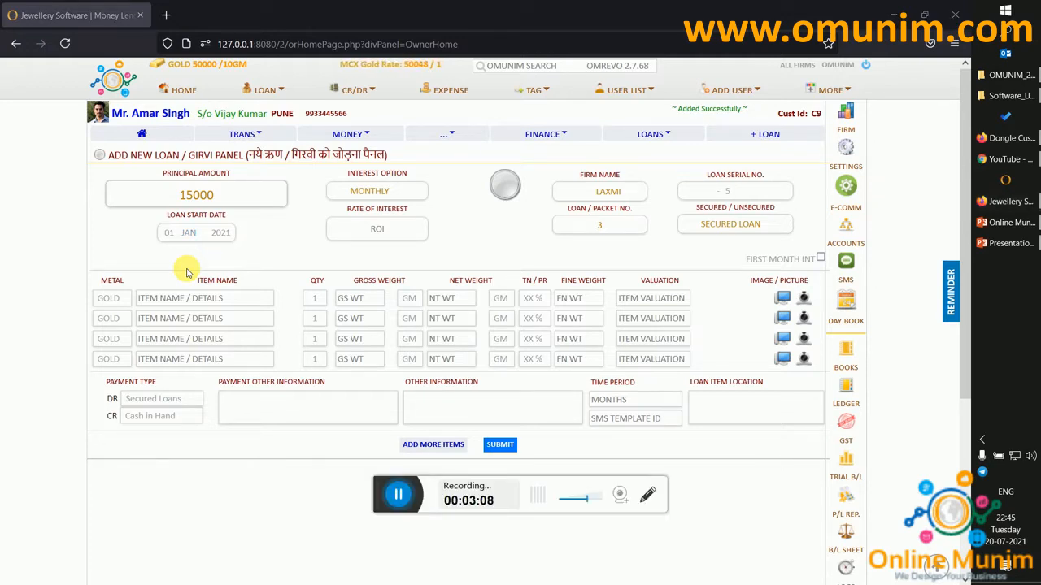
left_click(386, 193)
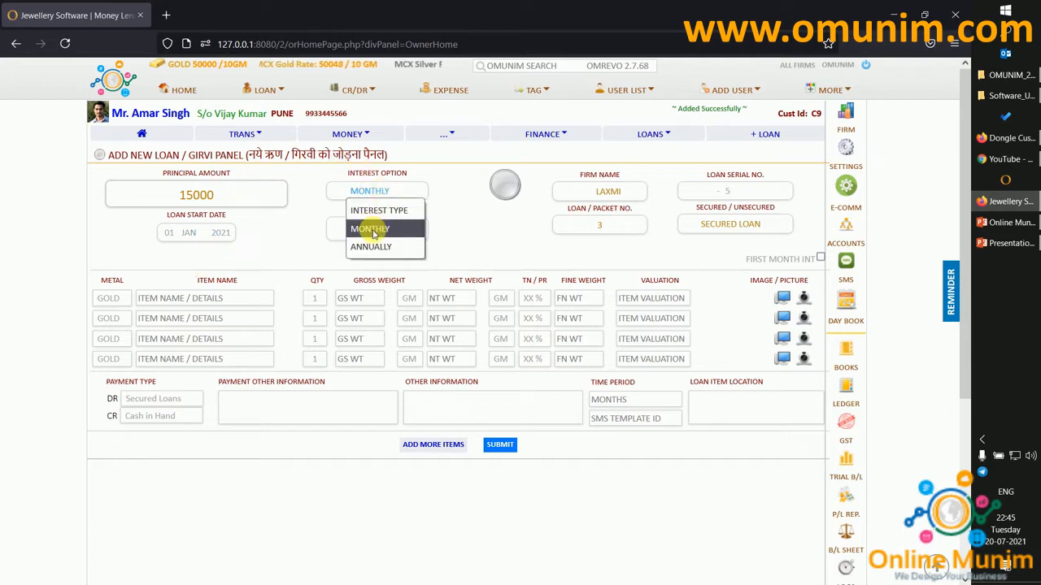
left_click(374, 229)
left_click(387, 230)
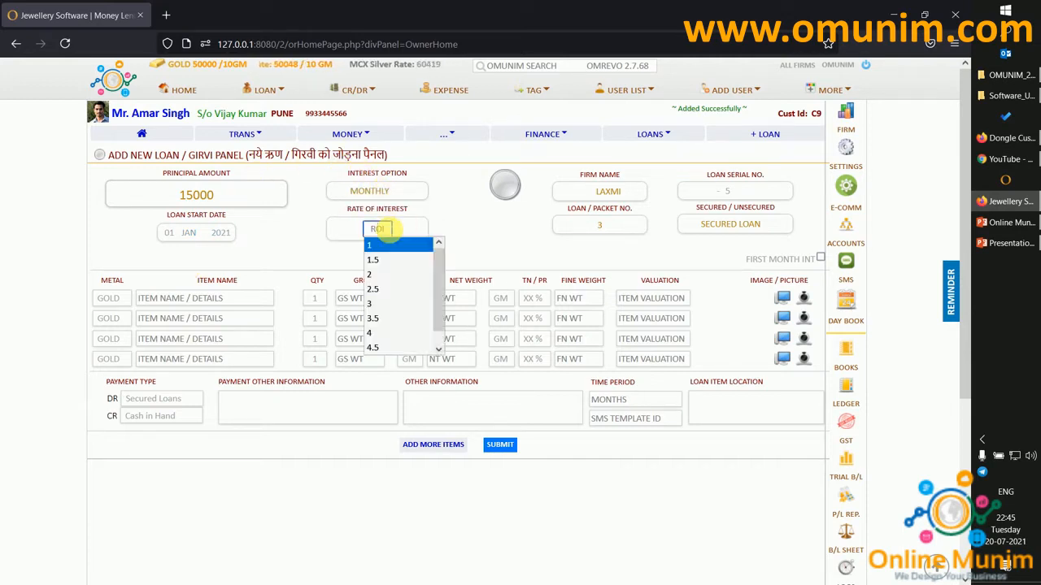
left_click(368, 274)
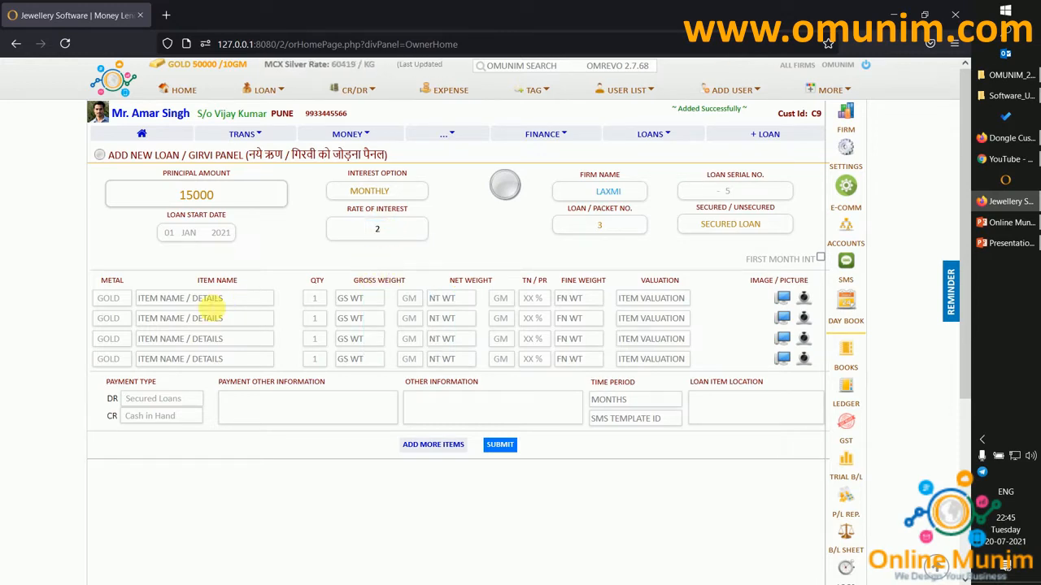
left_click(200, 300)
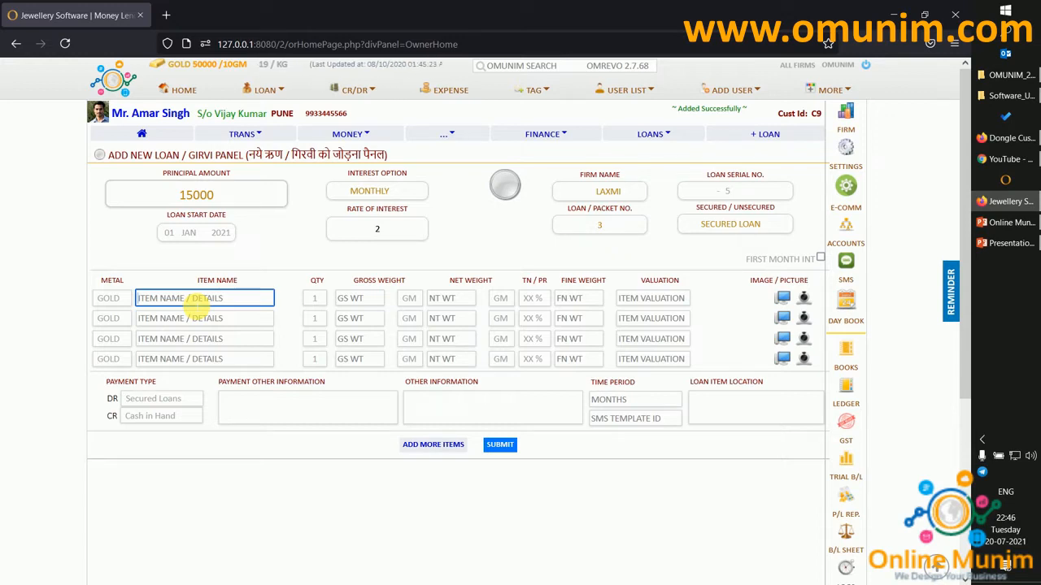
Step: Add a Ring item weighing 5.8 gross at 88 % purity, giving fine weight 5.104
type("ri")
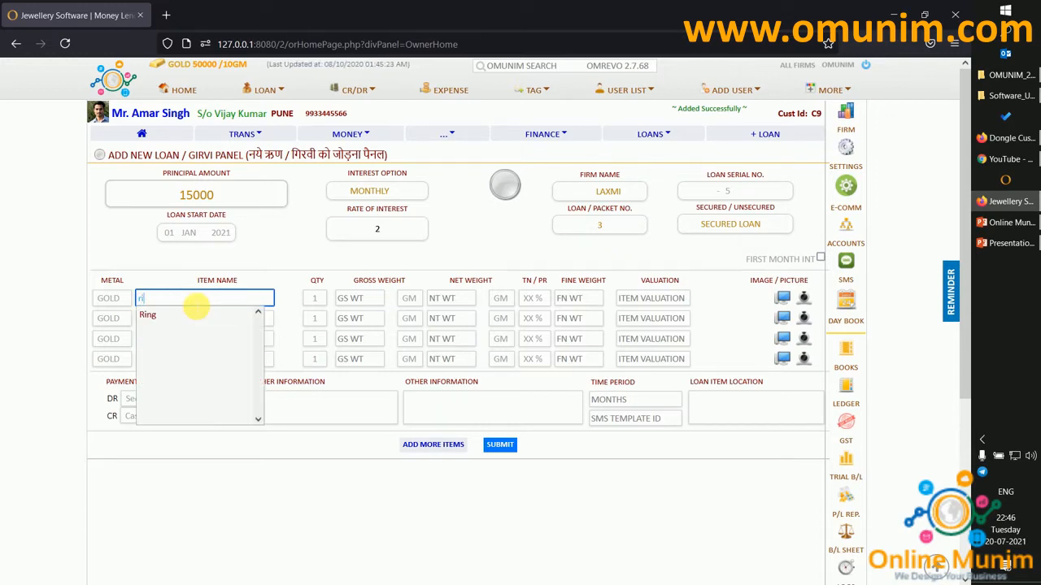
left_click(165, 315)
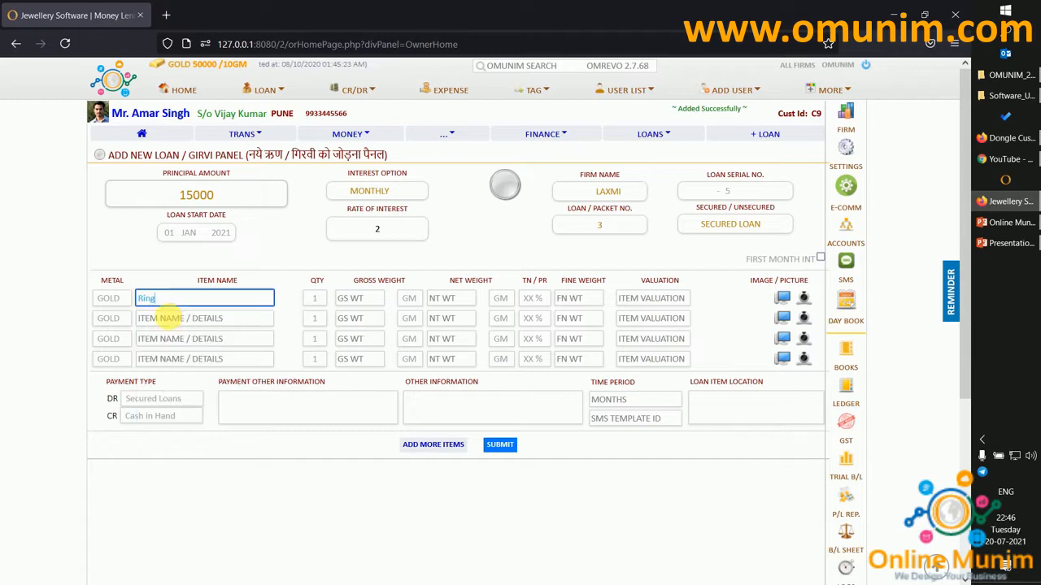
left_click(358, 300)
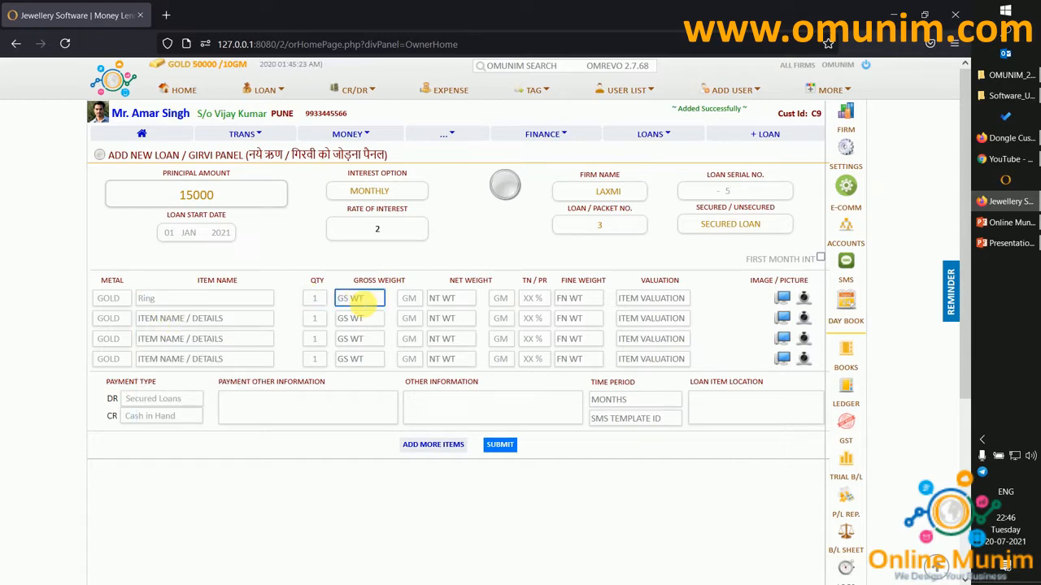
type("5")
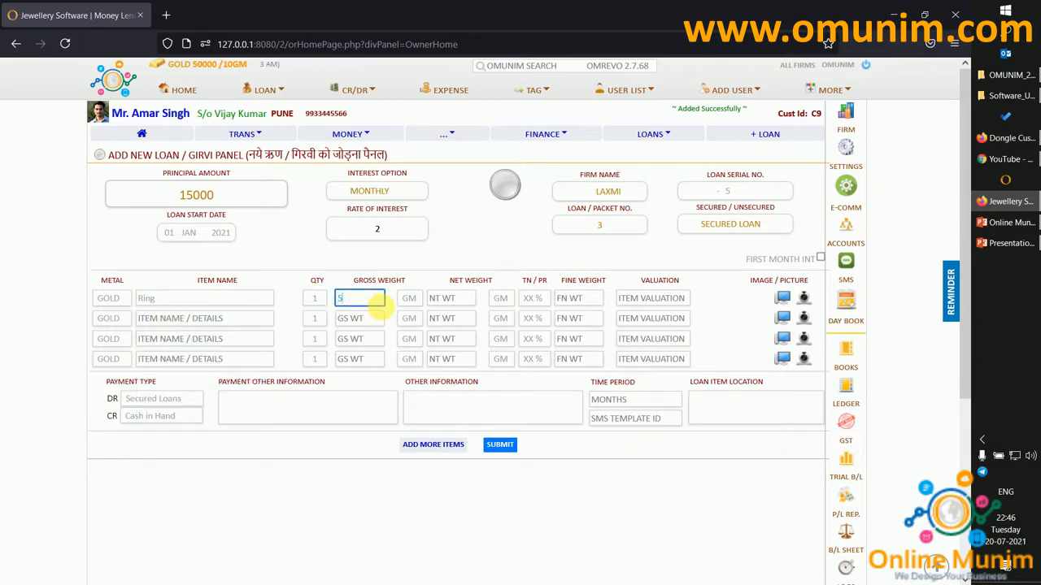
type(".8")
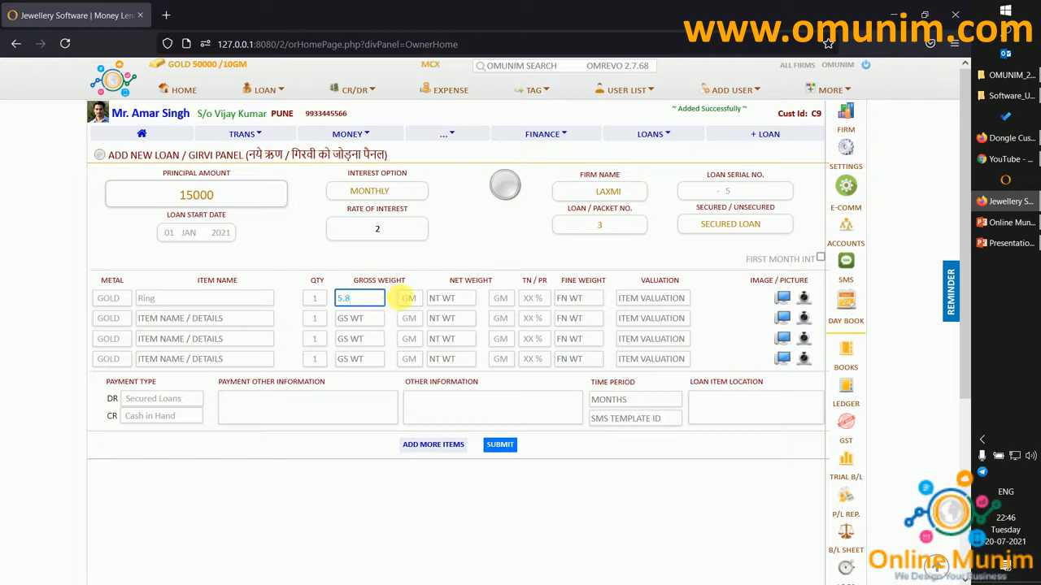
left_click(531, 300)
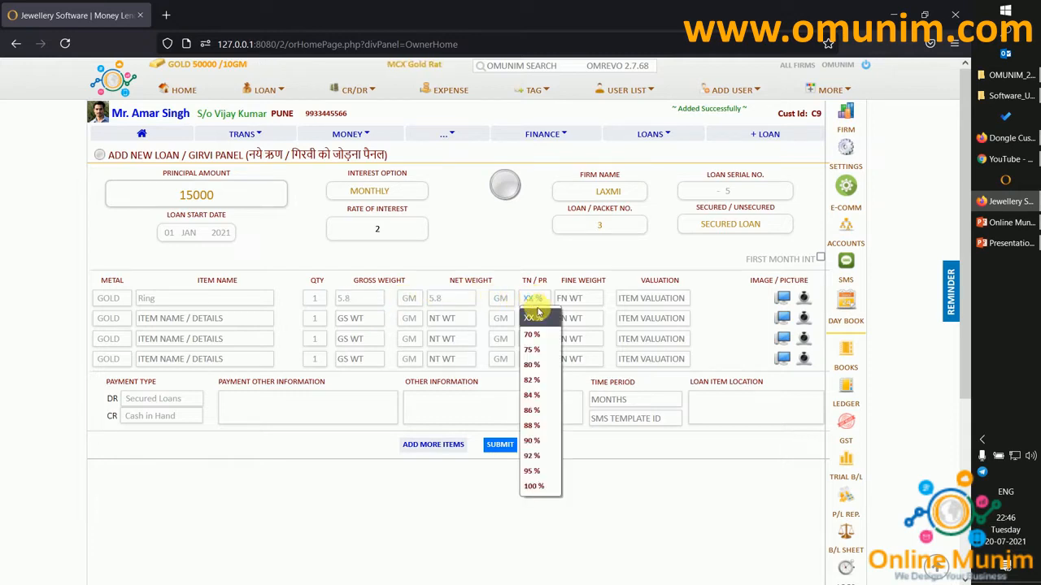
left_click(537, 426)
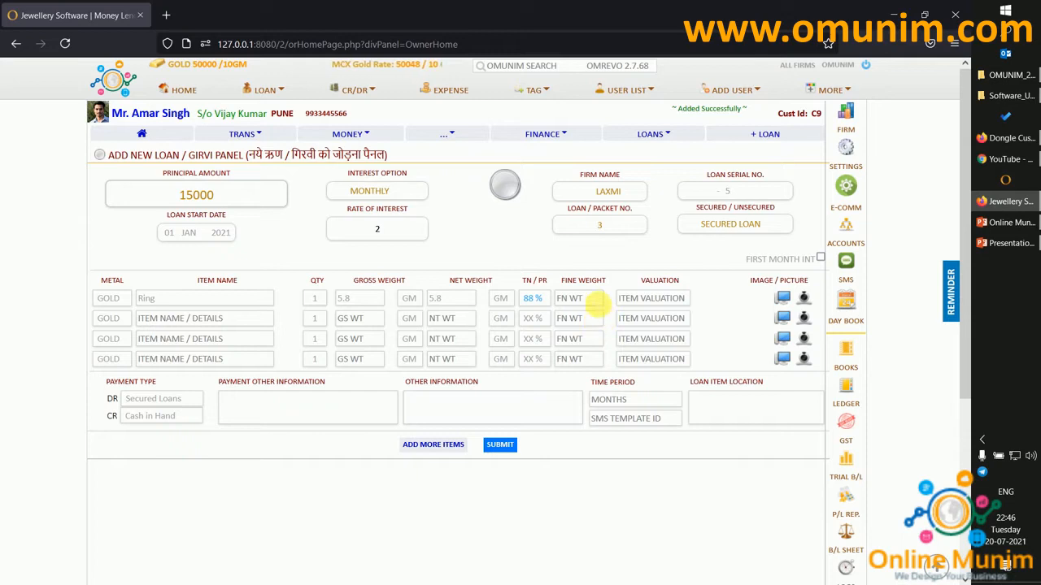
left_click(710, 295)
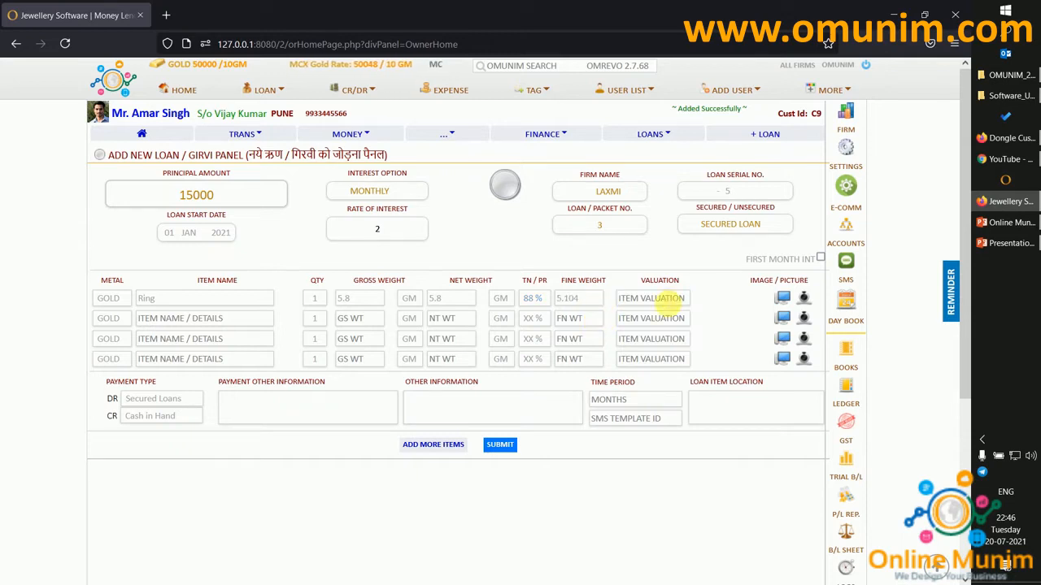
double_click(655, 280)
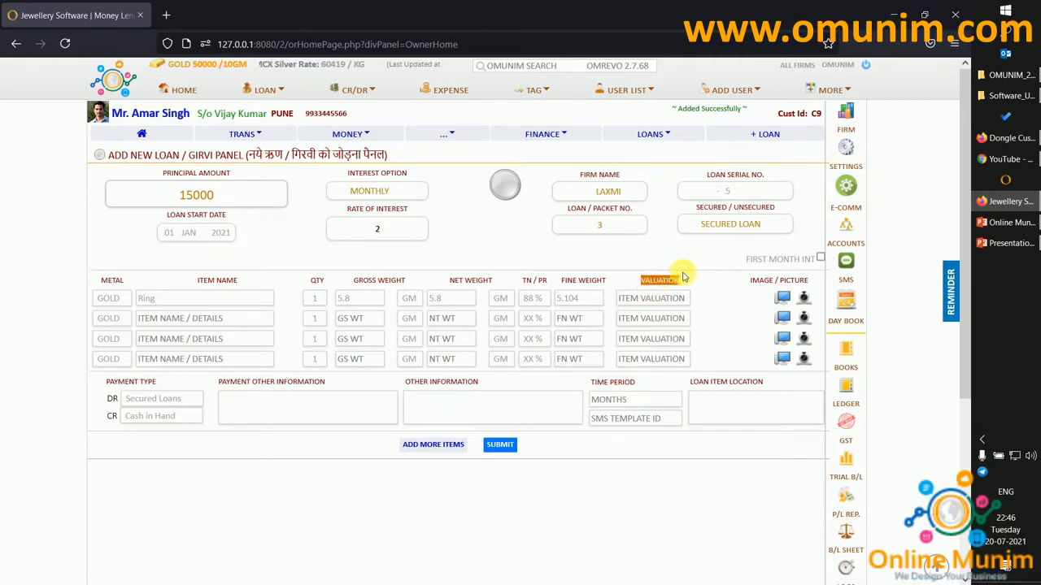
left_click_drag(746, 261, 815, 260)
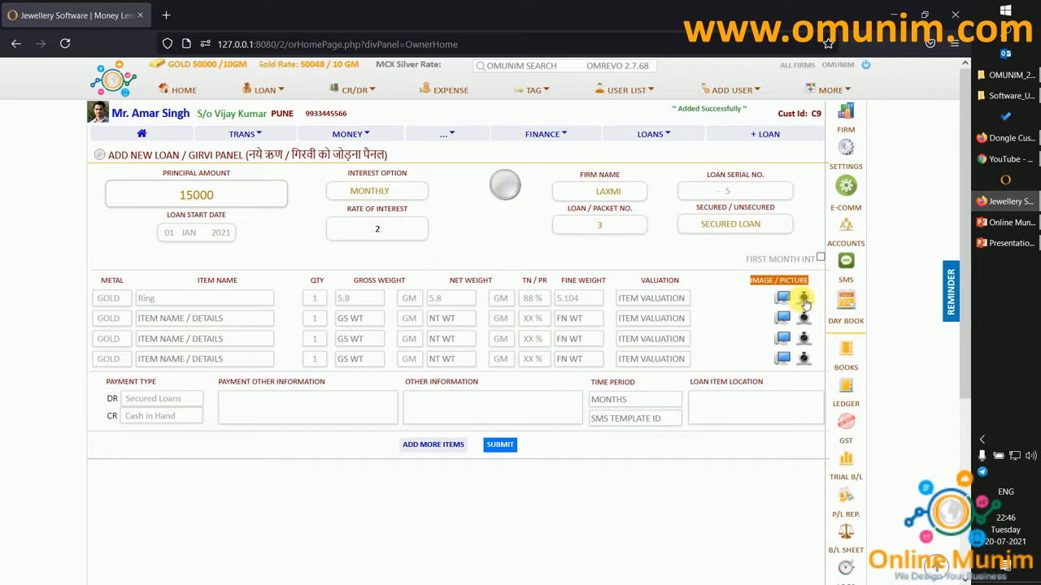
left_click(247, 417)
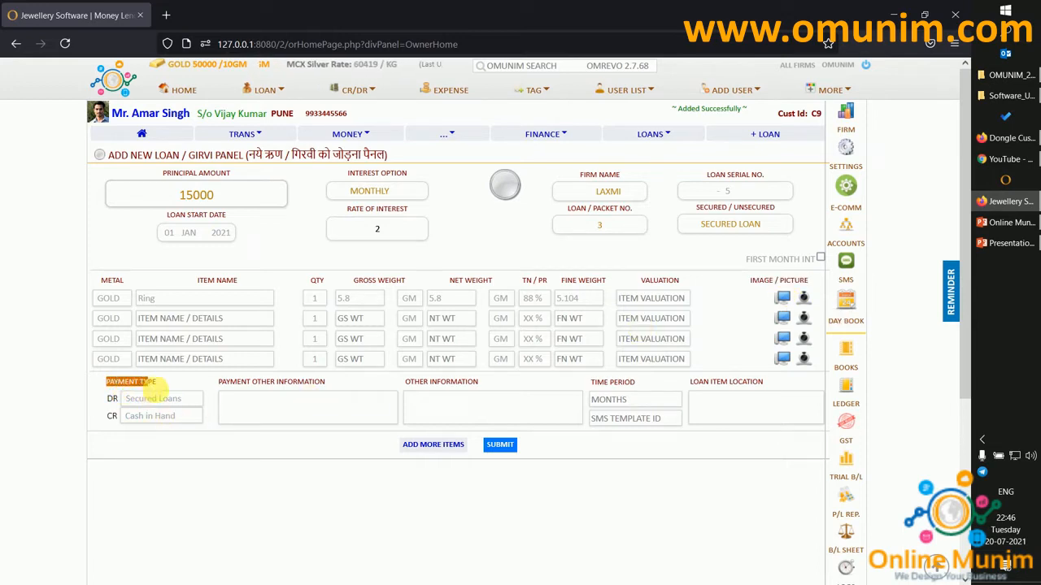
Step: Keep Cash in Hand as credit account, set a 4-month time period, and submit the loan
left_click(166, 419)
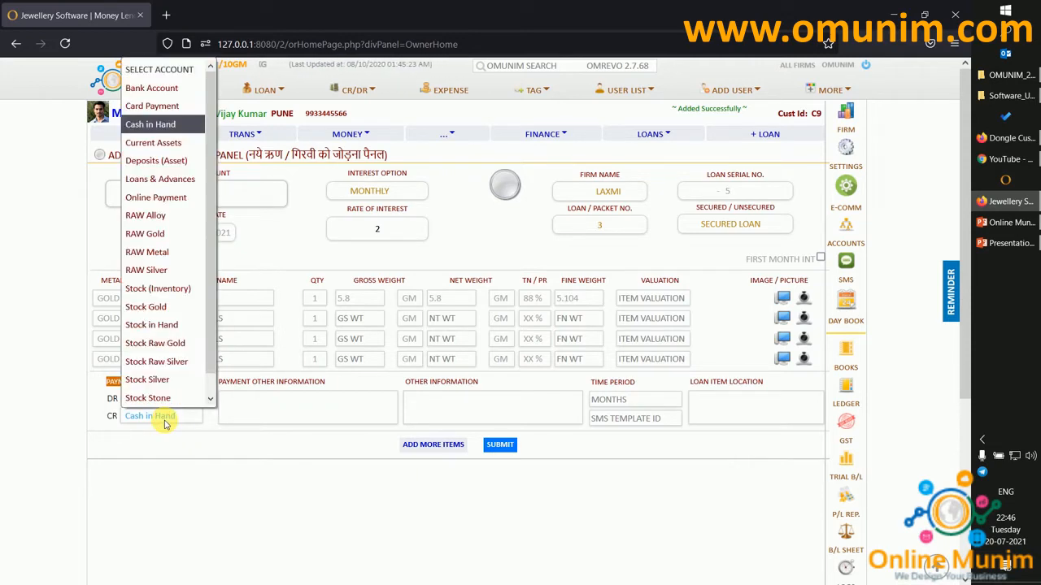
left_click(184, 444)
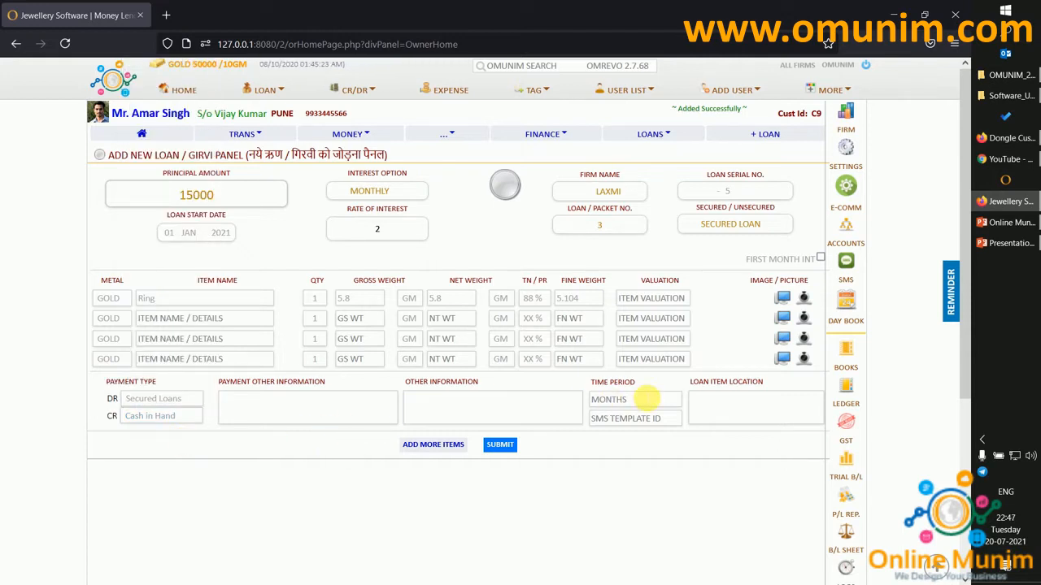
left_click(646, 398)
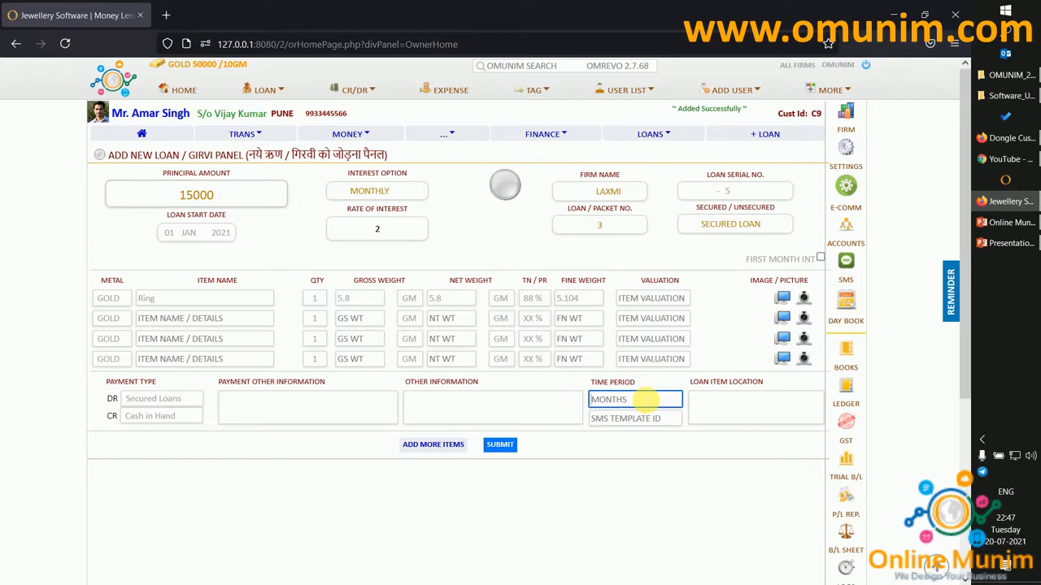
type("4")
left_click(655, 443)
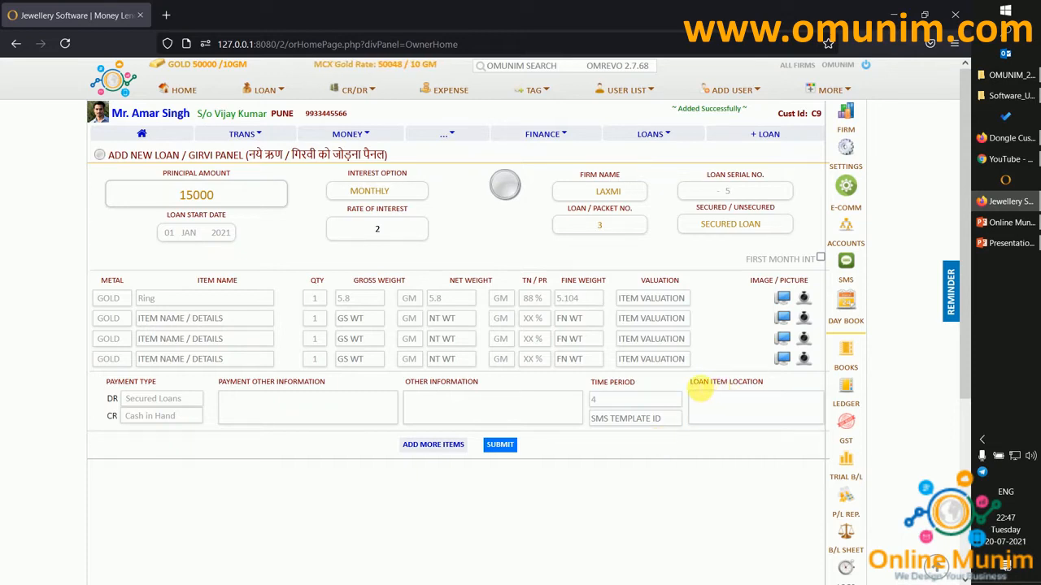
left_click_drag(688, 383, 768, 383)
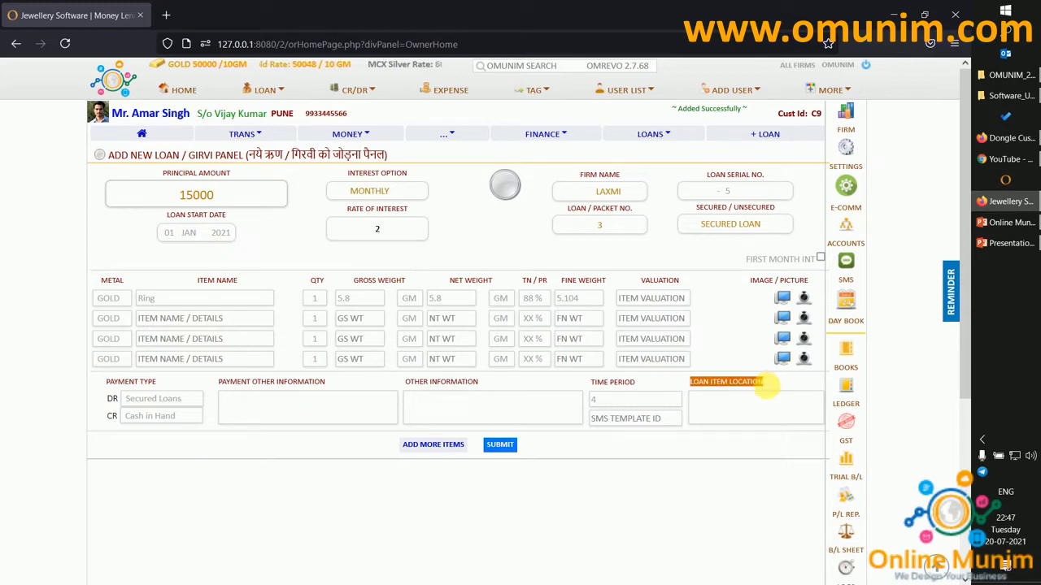
left_click(740, 412)
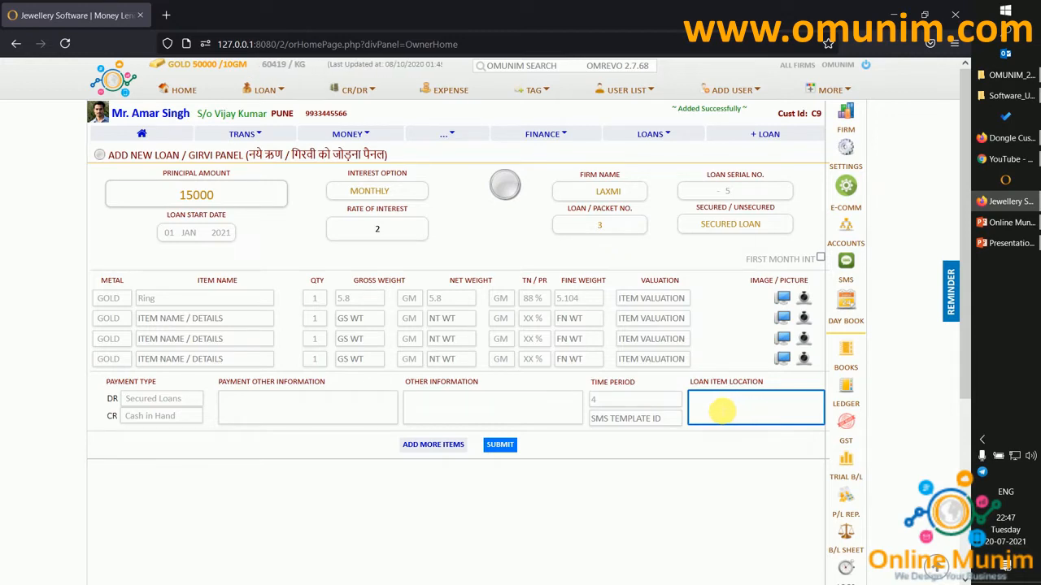
left_click(511, 447)
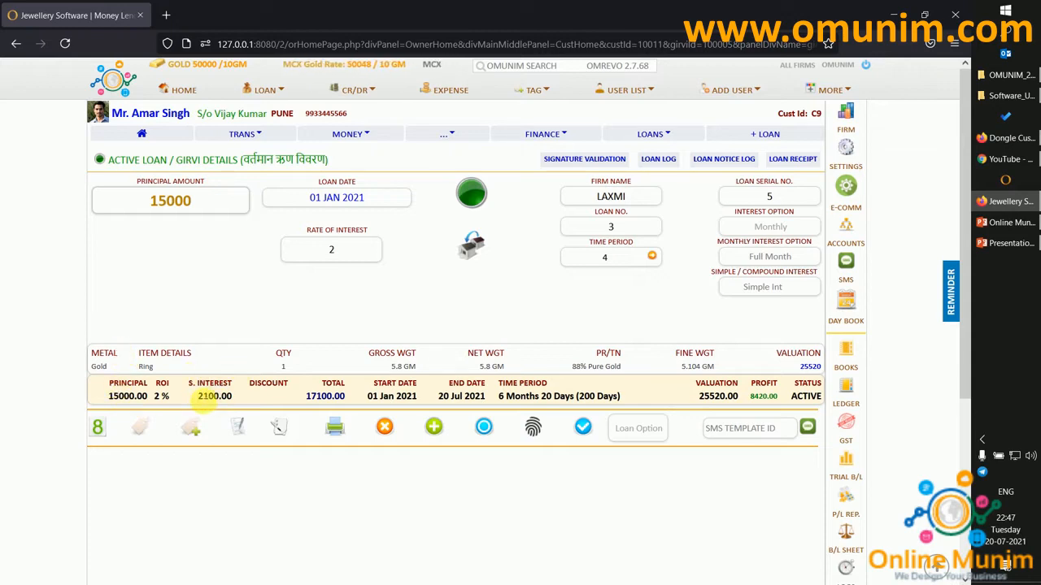
left_click_drag(198, 396, 219, 399)
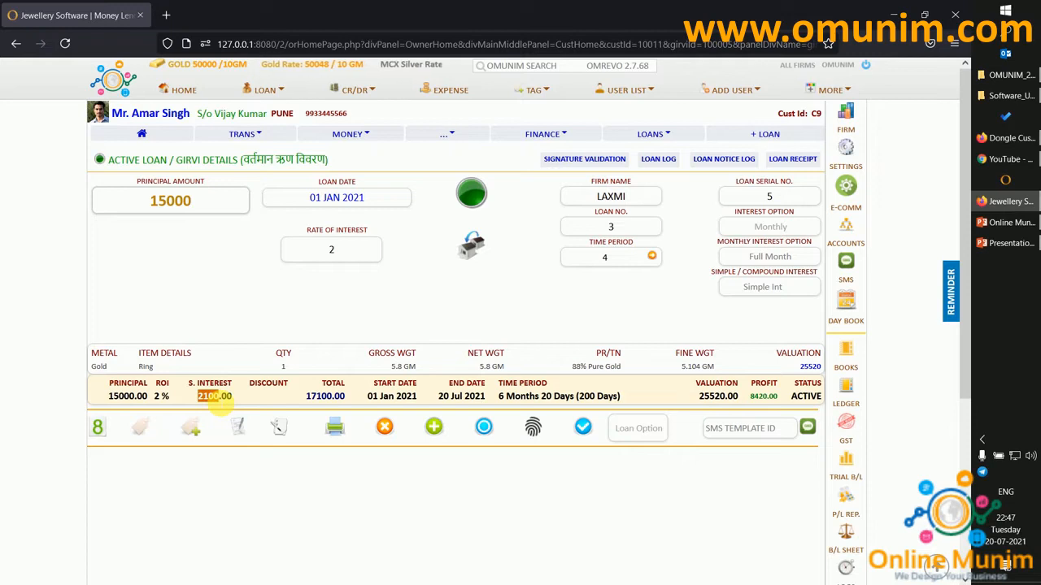
left_click_drag(498, 396, 574, 396)
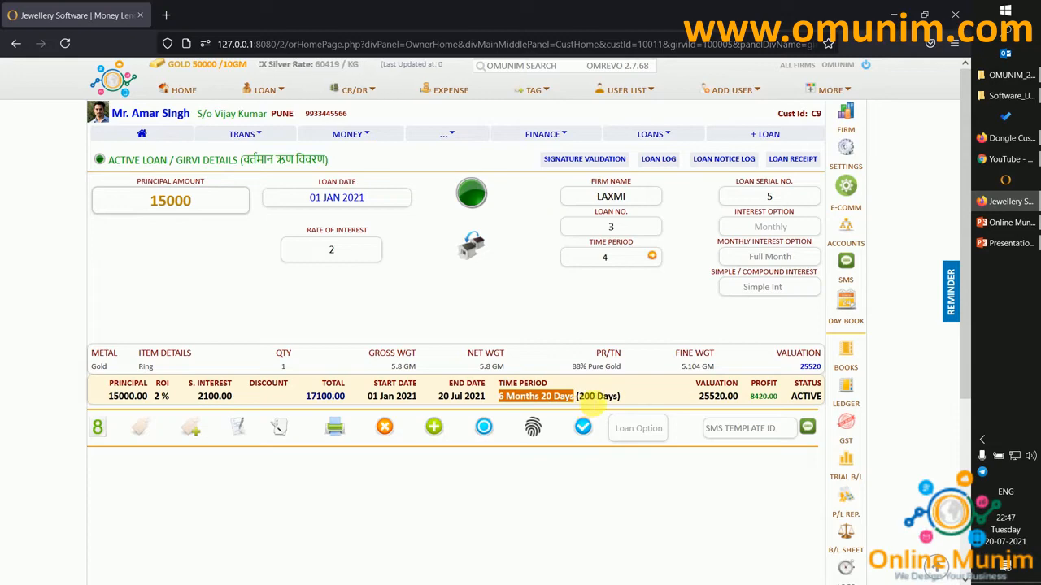
left_click(100, 431)
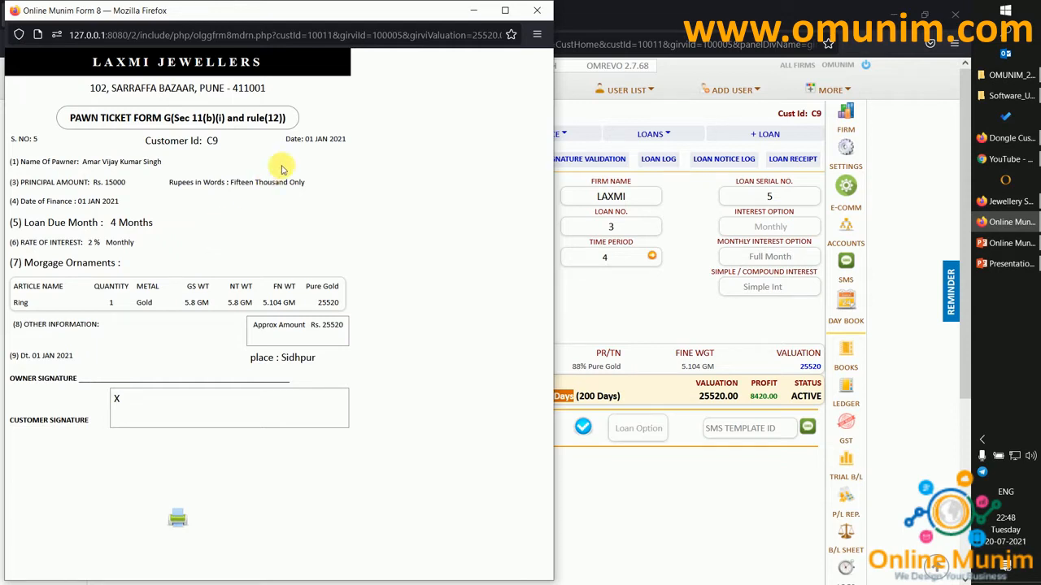
left_click(534, 9)
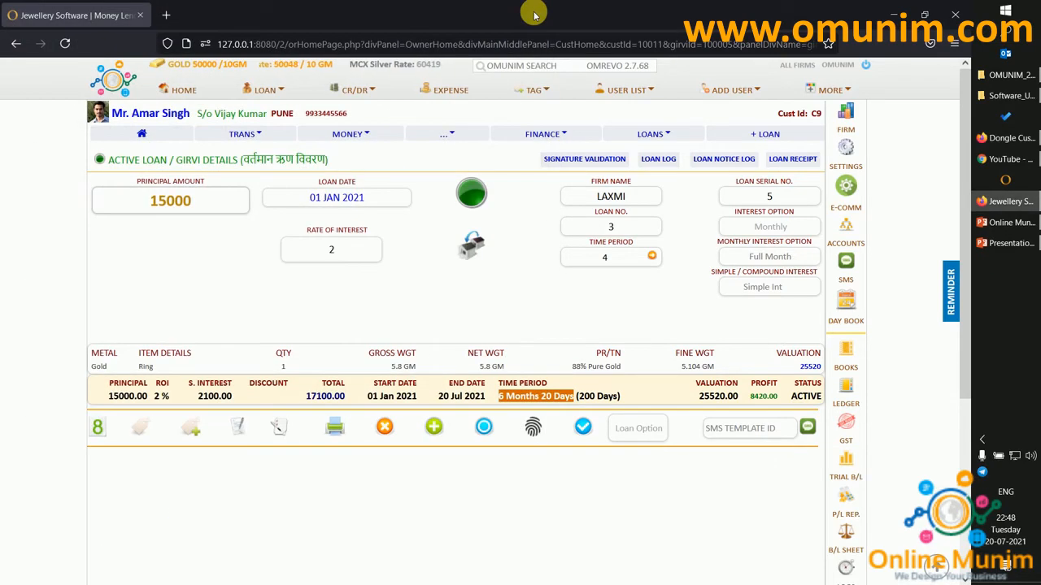
Step: Set Monthly Interest Option to Default, try Compound Int, then revert to Simple Int
left_click(562, 298)
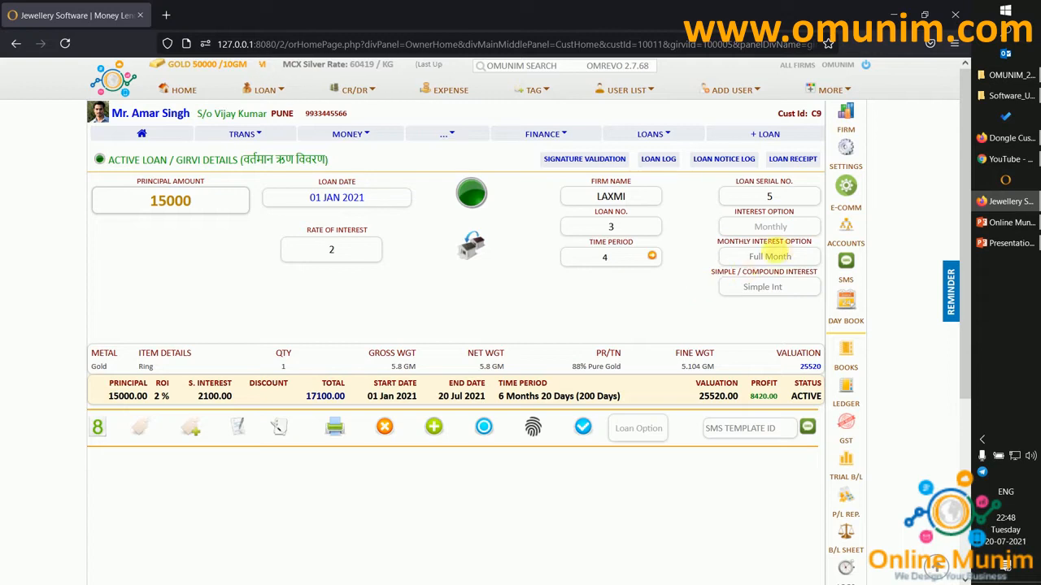
left_click(769, 257)
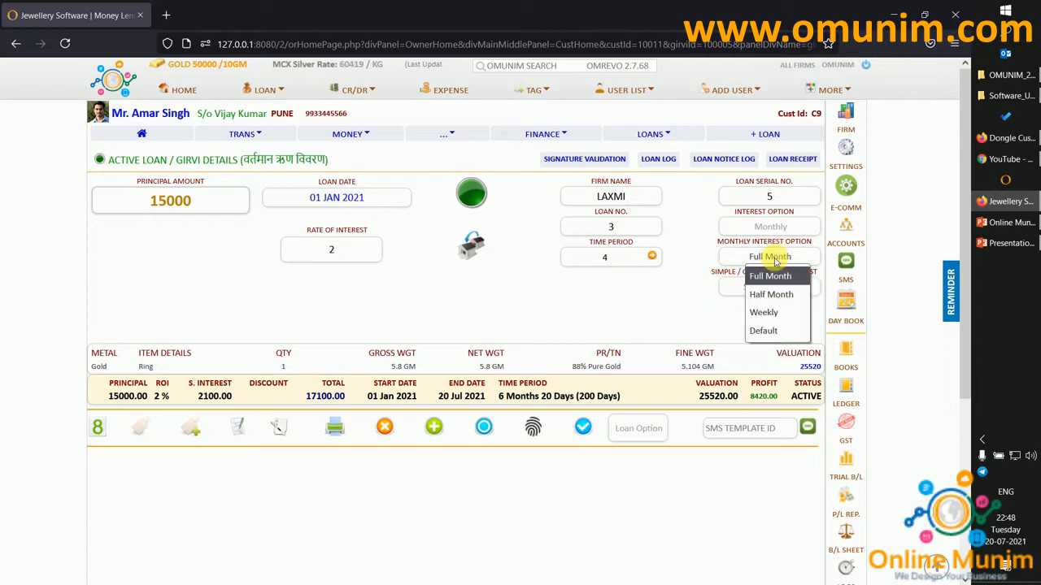
left_click(782, 331)
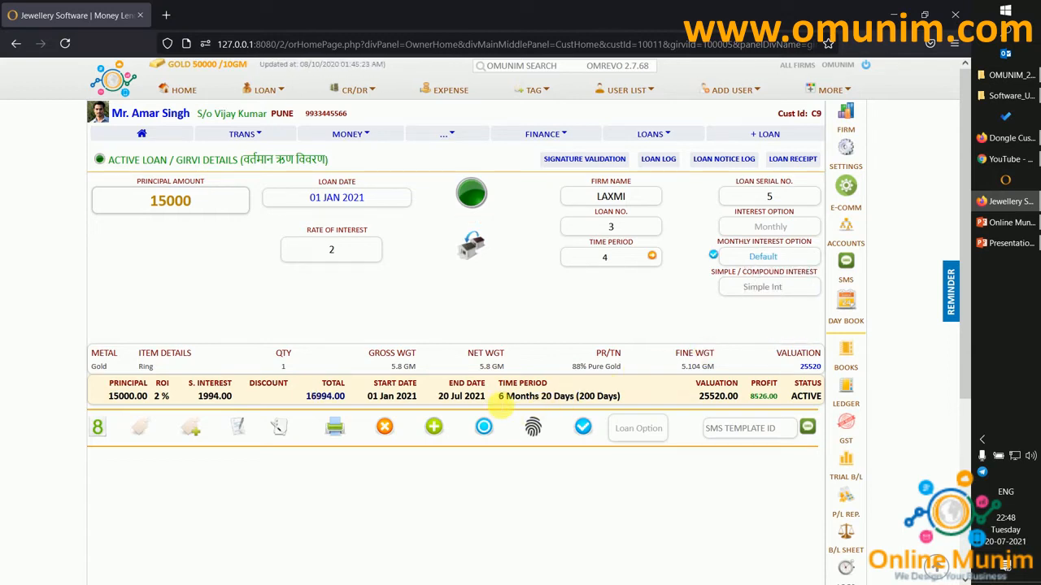
left_click_drag(499, 397, 574, 397)
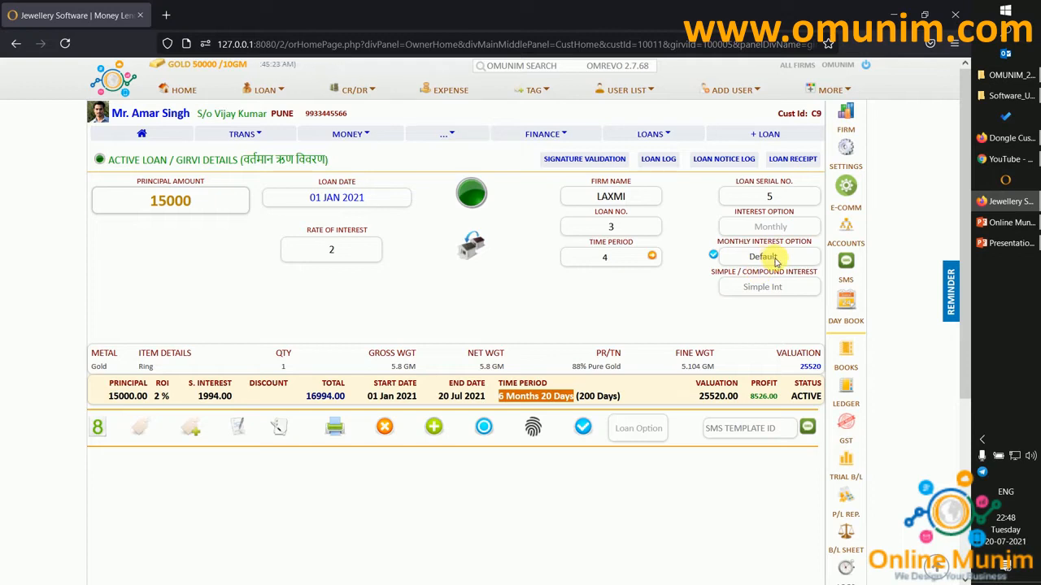
left_click(773, 291)
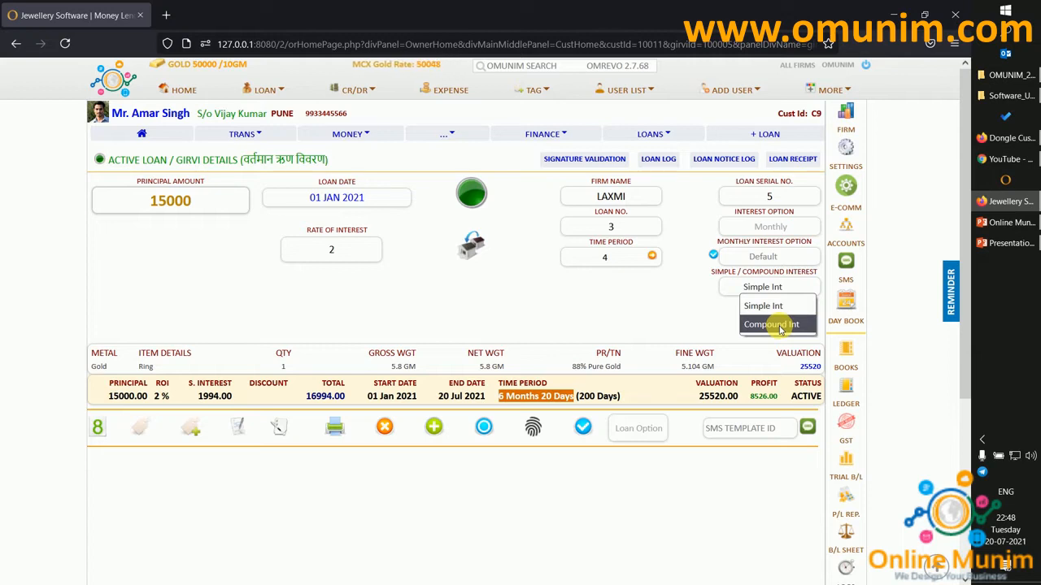
left_click(778, 325)
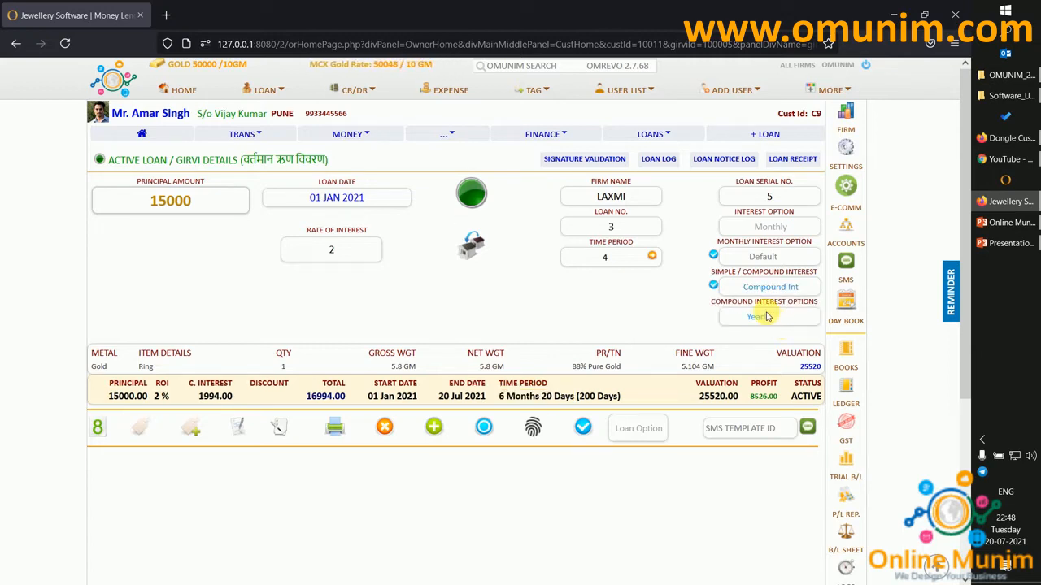
left_click(766, 317)
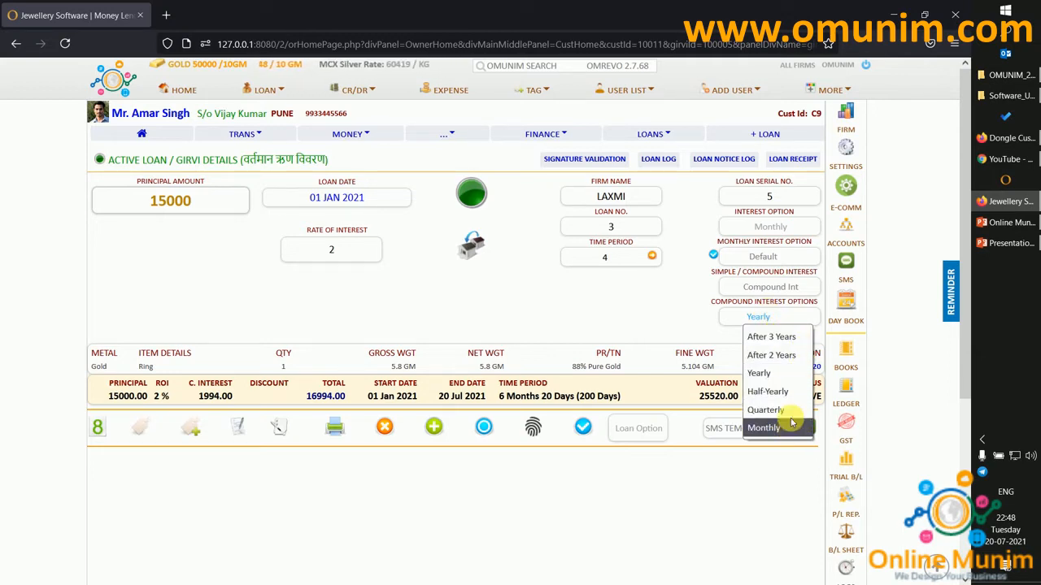
left_click(786, 287)
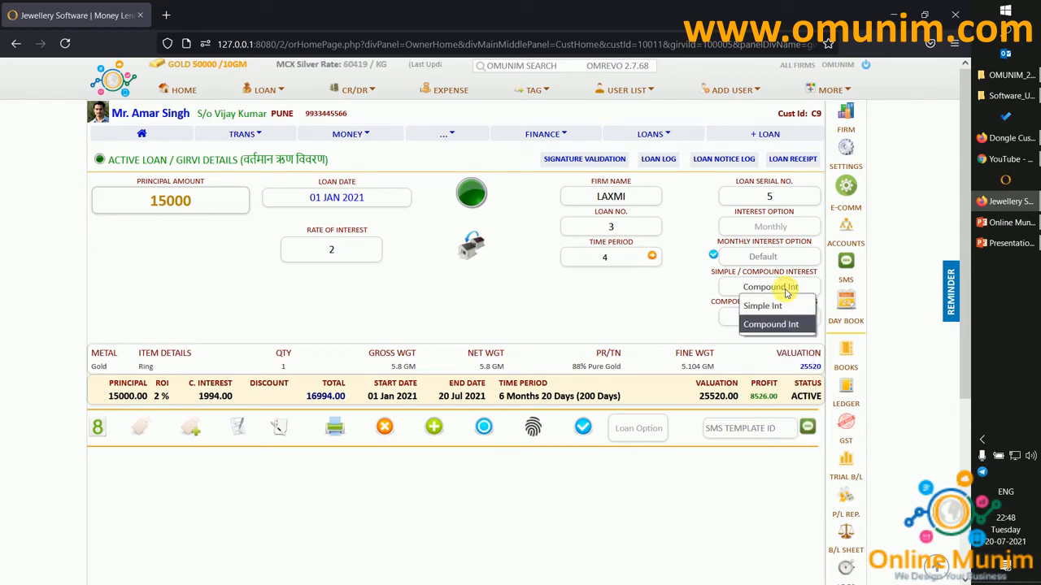
left_click(773, 301)
left_click(673, 302)
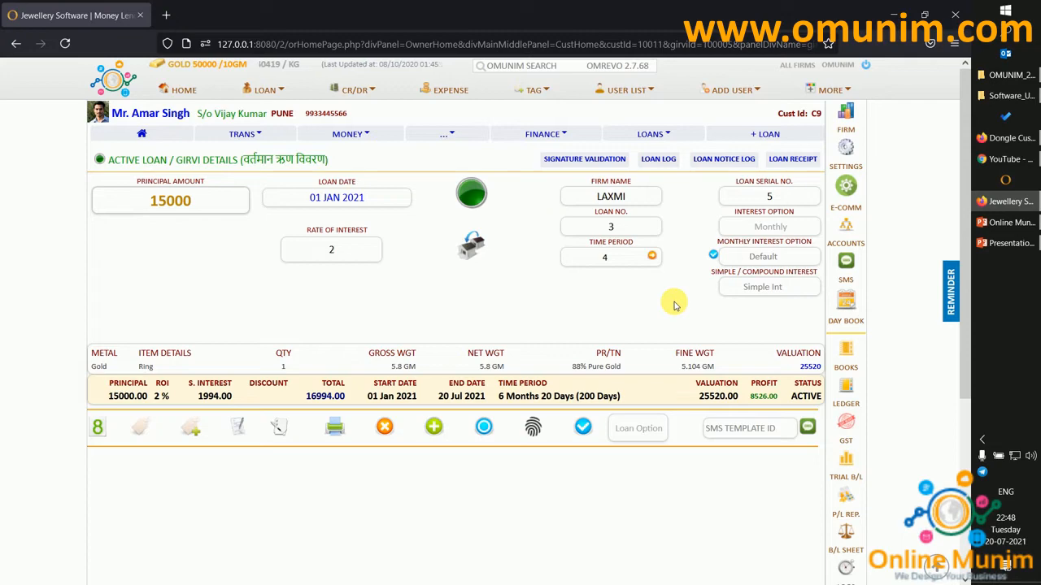
Step: Open Update Active Loan for the Ring loan and discard an added item row
left_click(436, 429)
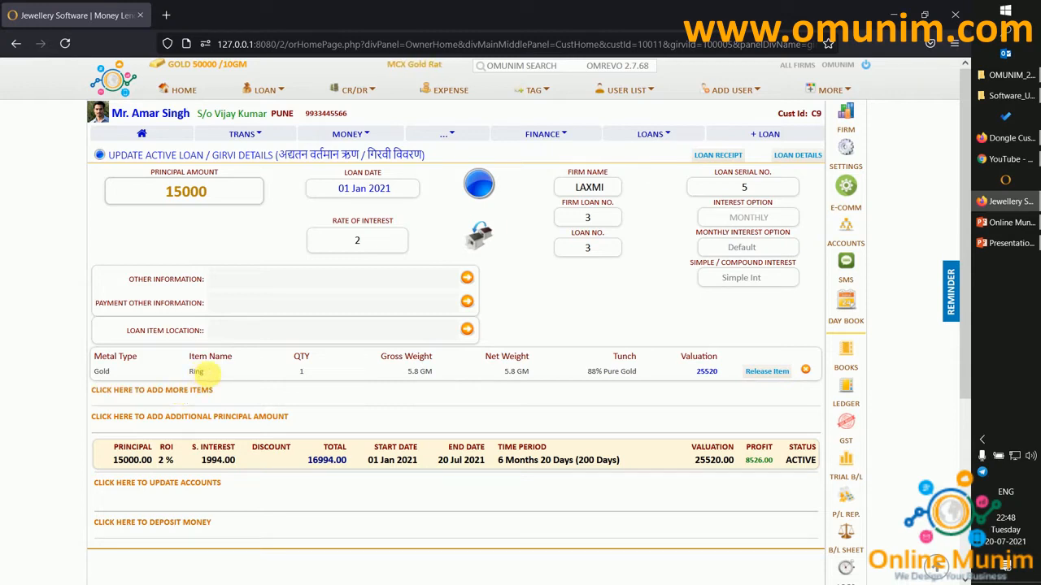
double_click(203, 373)
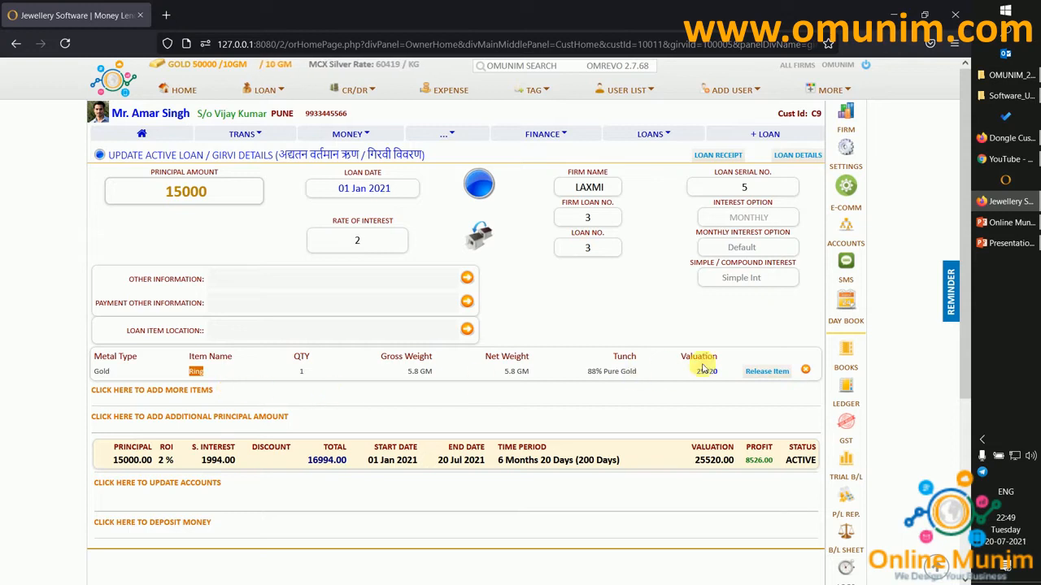
left_click(186, 391)
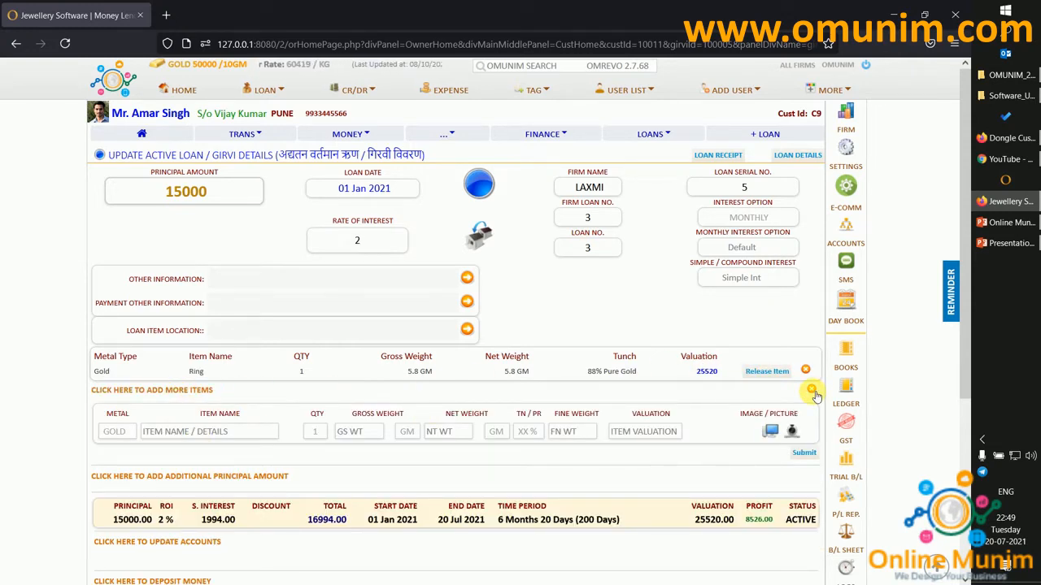
left_click(815, 395)
scroll(395, 418, "down", 1)
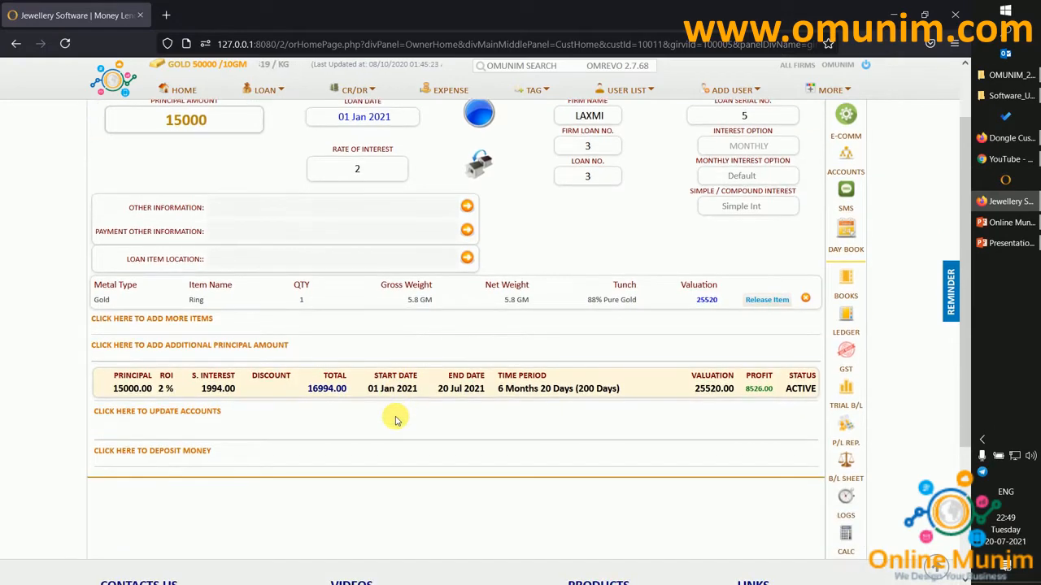
Step: Add an extra principal of 2000 dated 10 FEB, raising total principal to 17000.00
left_click(273, 347)
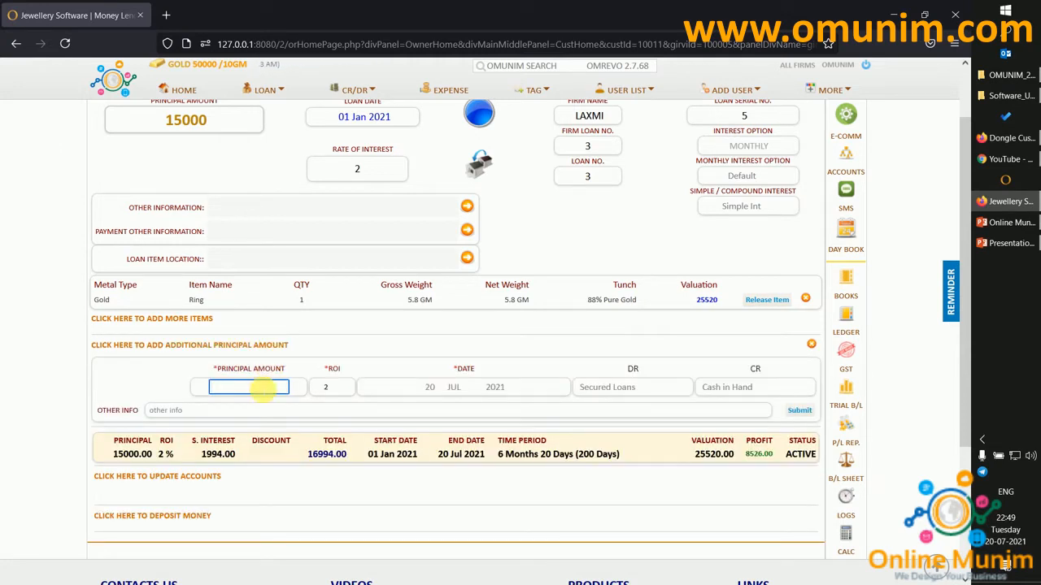
type("2000")
left_click(429, 387)
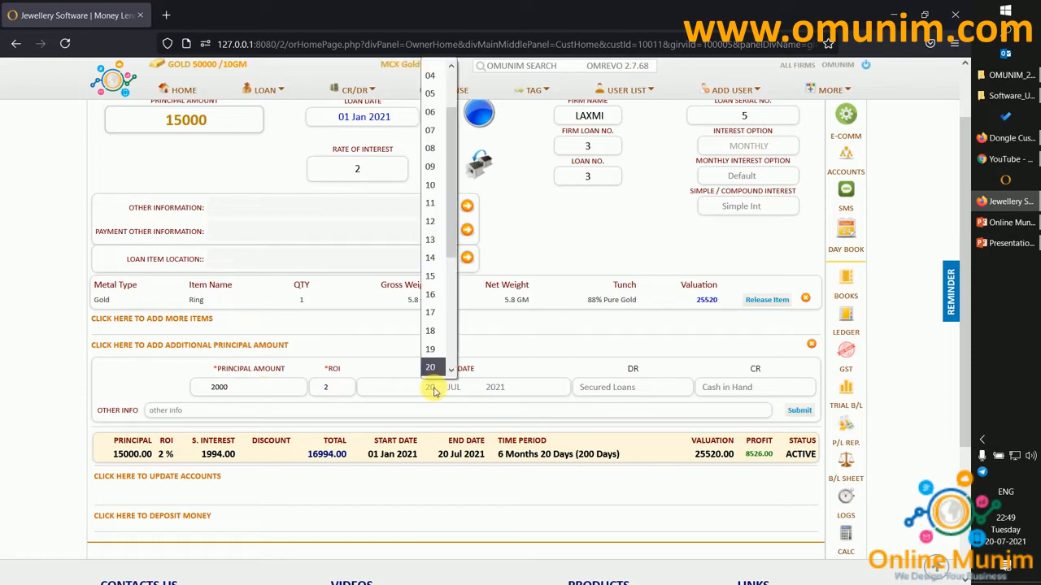
left_click(435, 184)
left_click(457, 389)
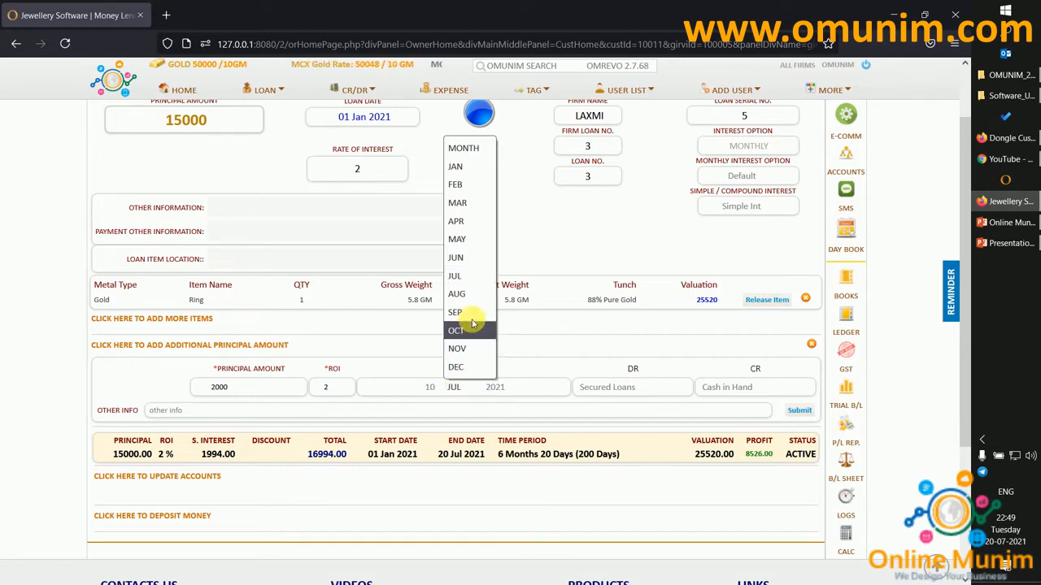
left_click(457, 185)
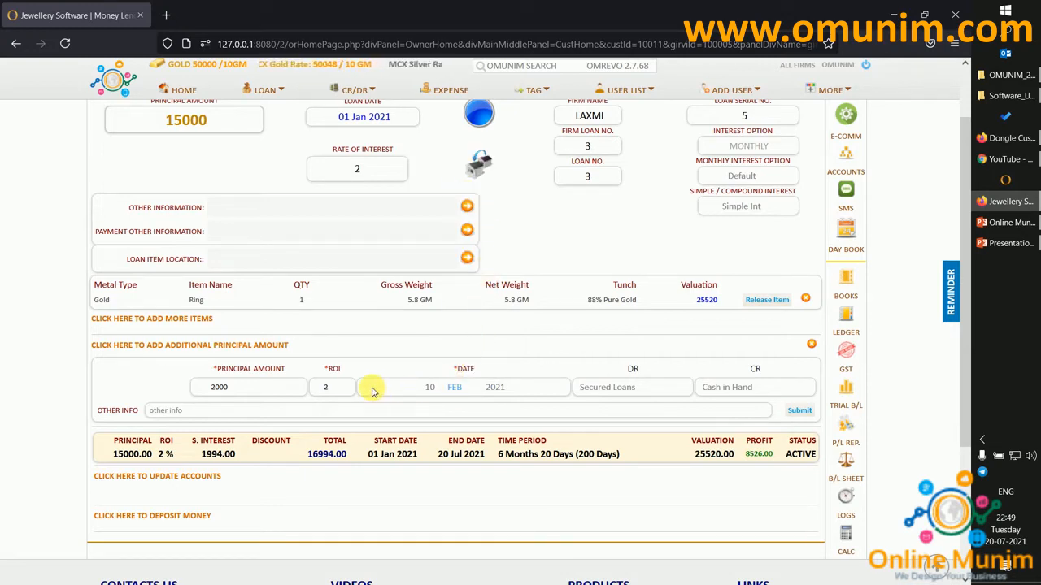
left_click(806, 415)
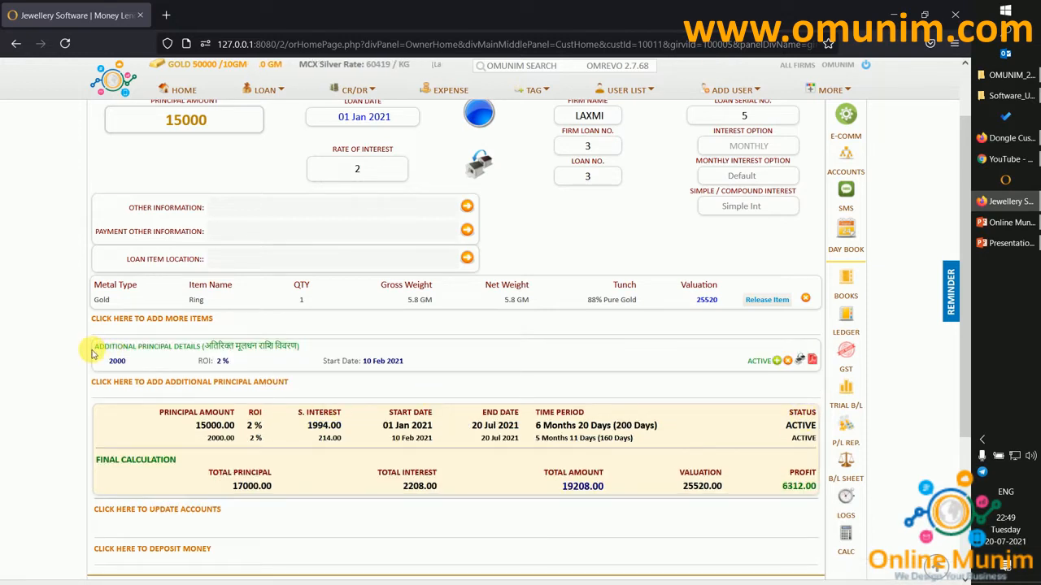
left_click_drag(94, 353, 204, 347)
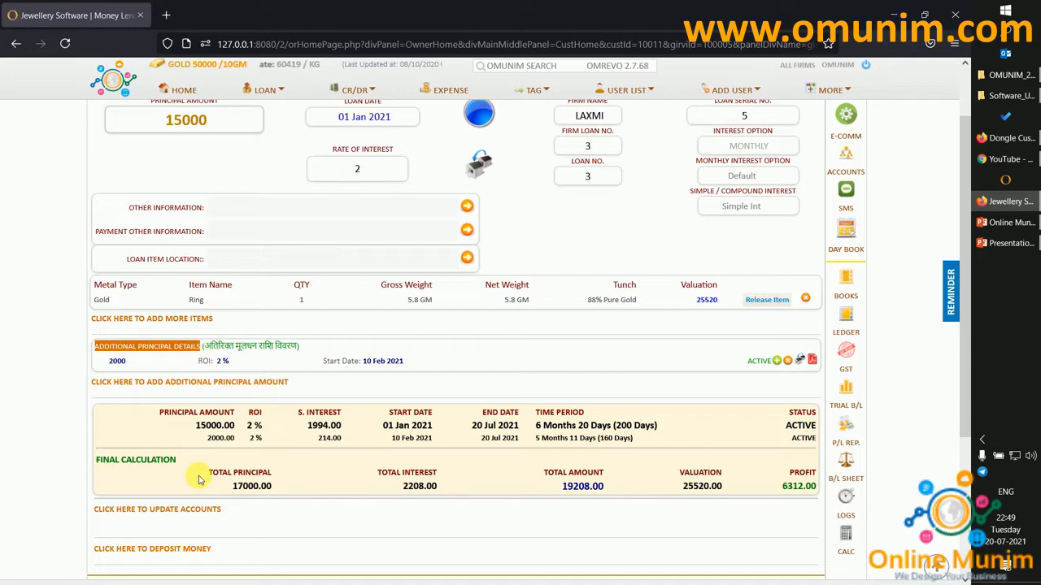
scroll(198, 479, "down", 1)
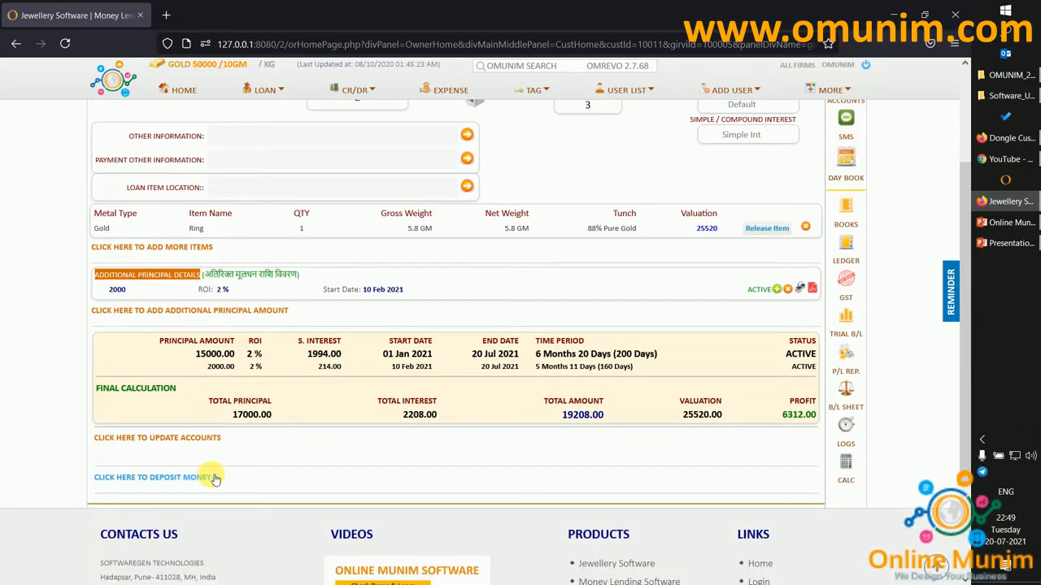
Step: Record a 500 interest deposit dated in MAR, cutting total interest to 1708.00
left_click(204, 477)
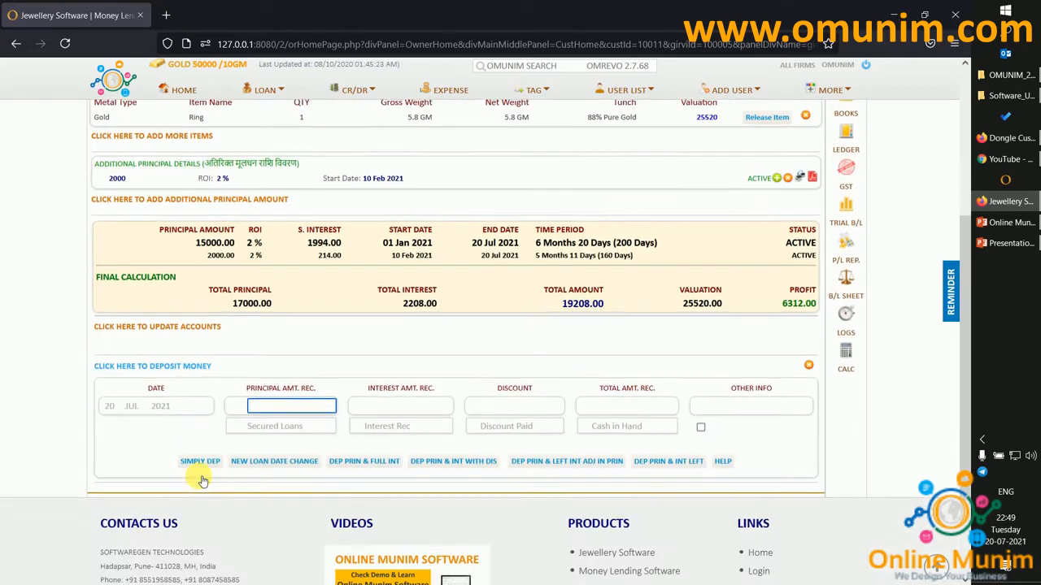
scroll(203, 481, "down", 1)
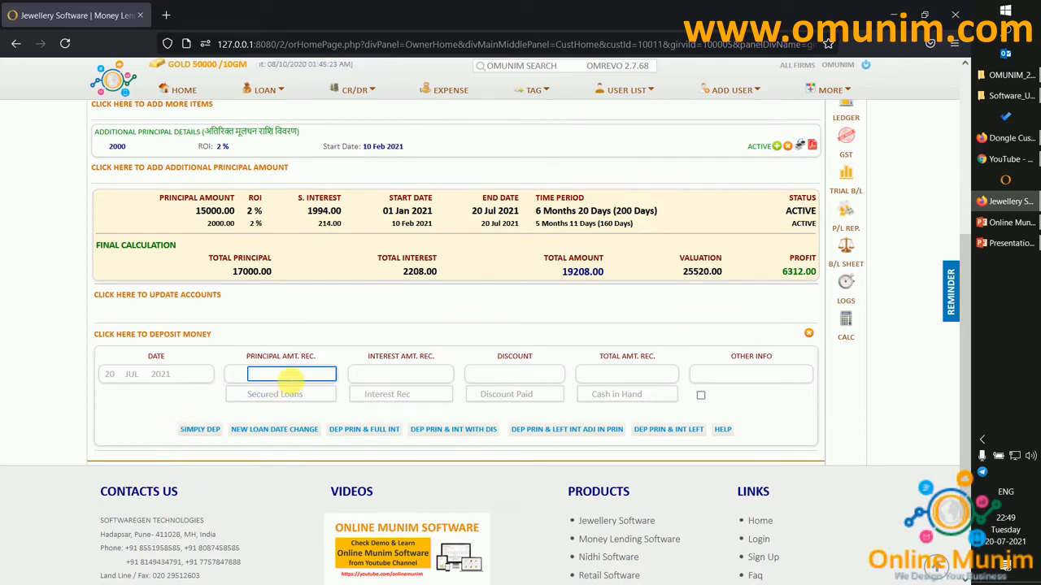
left_click(128, 376)
left_click(136, 190)
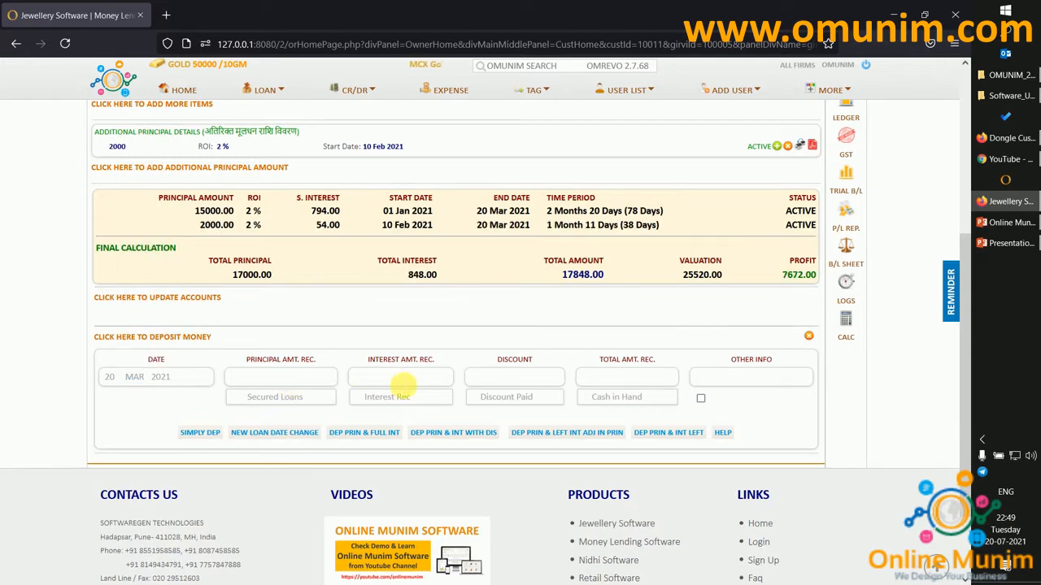
left_click(401, 378)
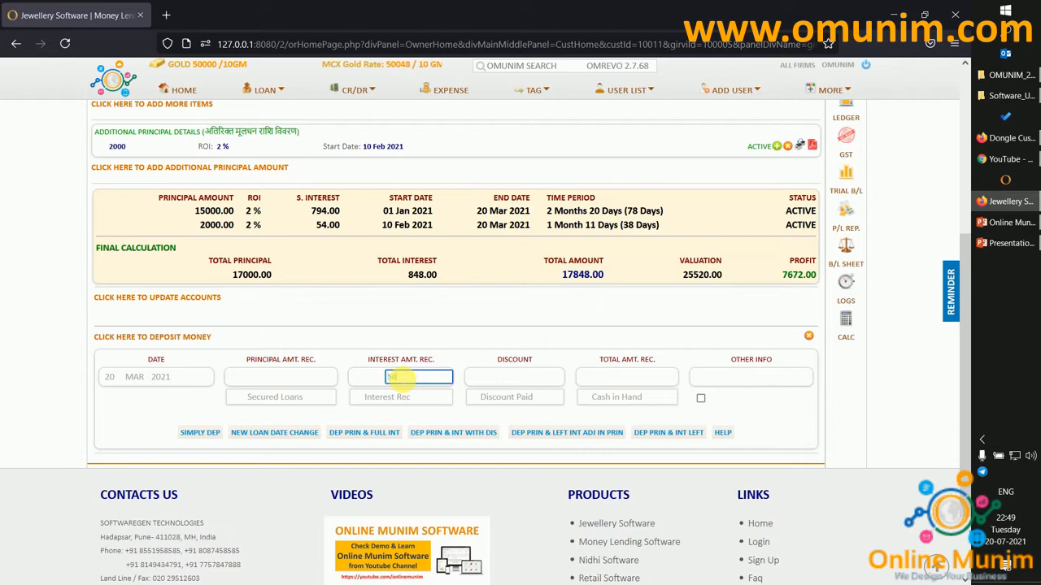
type("500")
left_click(203, 437)
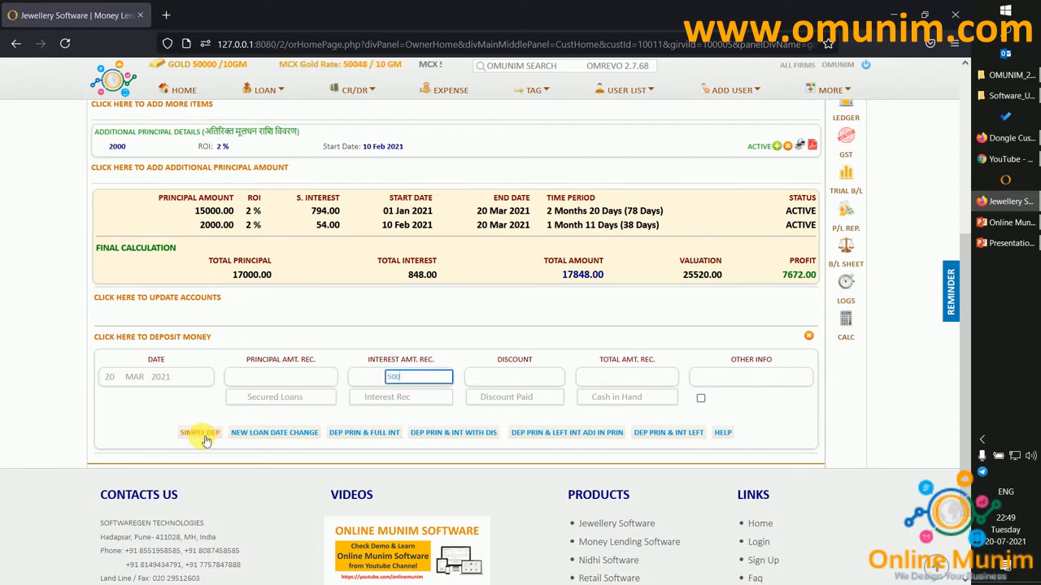
scroll(208, 440, "up", 2)
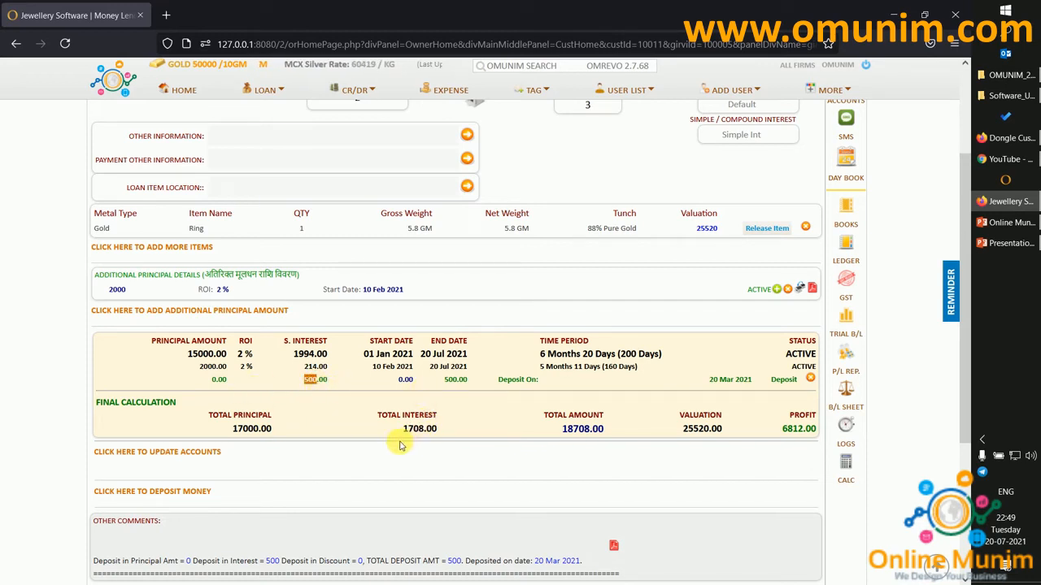
left_click_drag(403, 430, 419, 435)
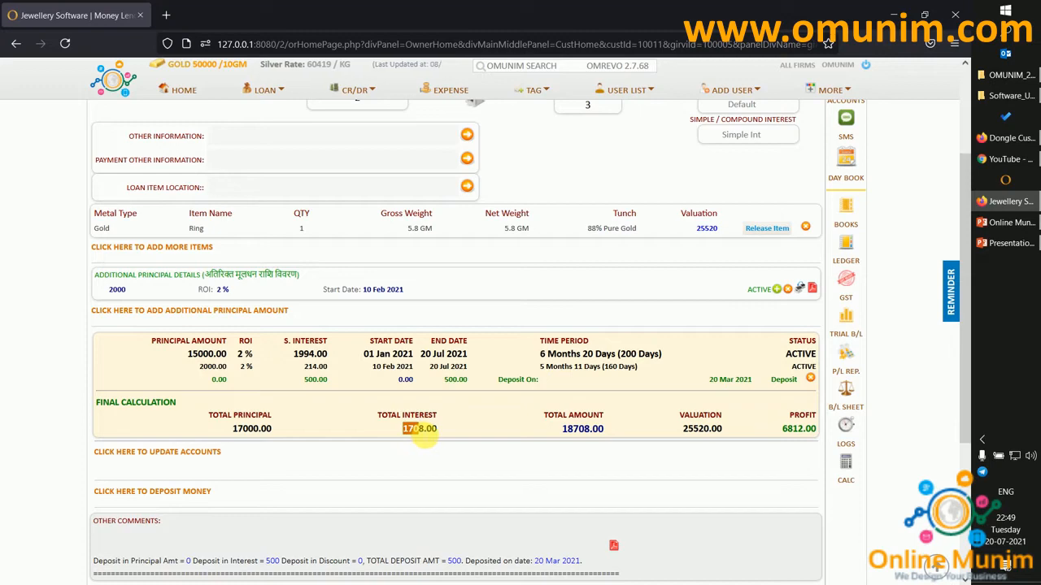
scroll(353, 464, "down", 1)
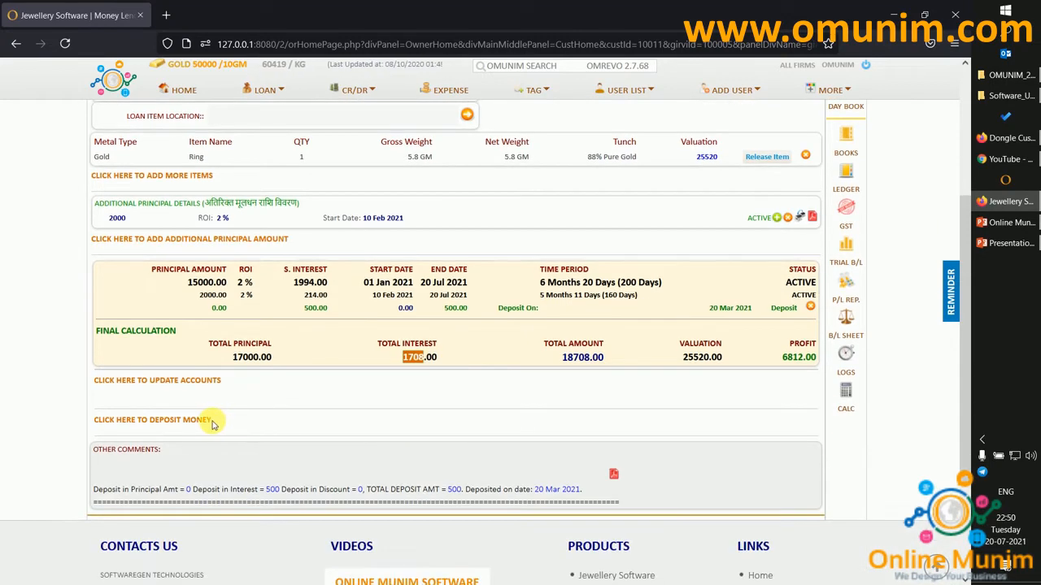
Step: Set the deposit date month to May, recalculating interest to 1028.00 on the 17000.00 principal
left_click(208, 422)
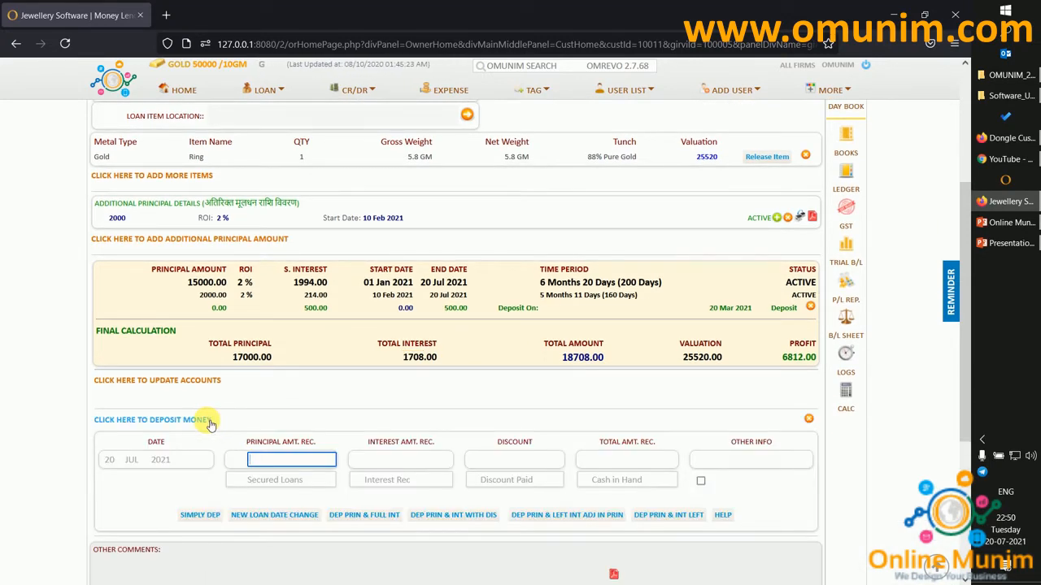
left_click(131, 460)
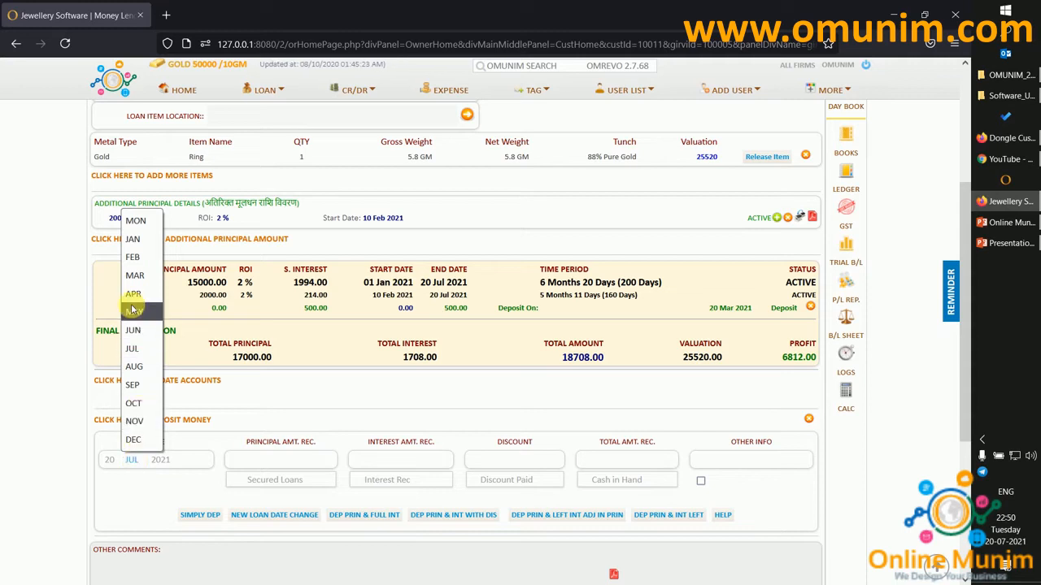
left_click(133, 311)
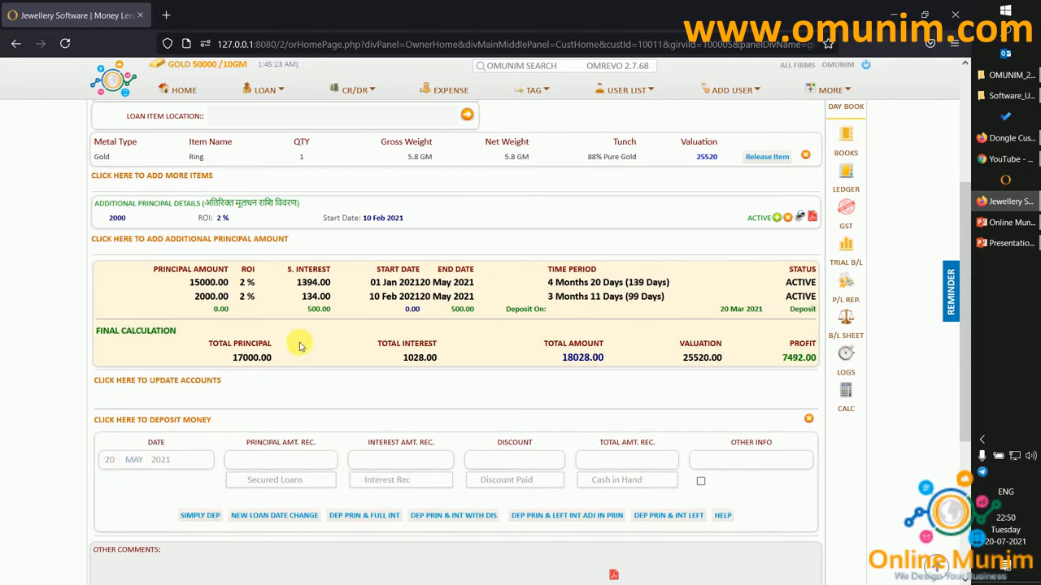
left_click_drag(402, 362, 421, 366)
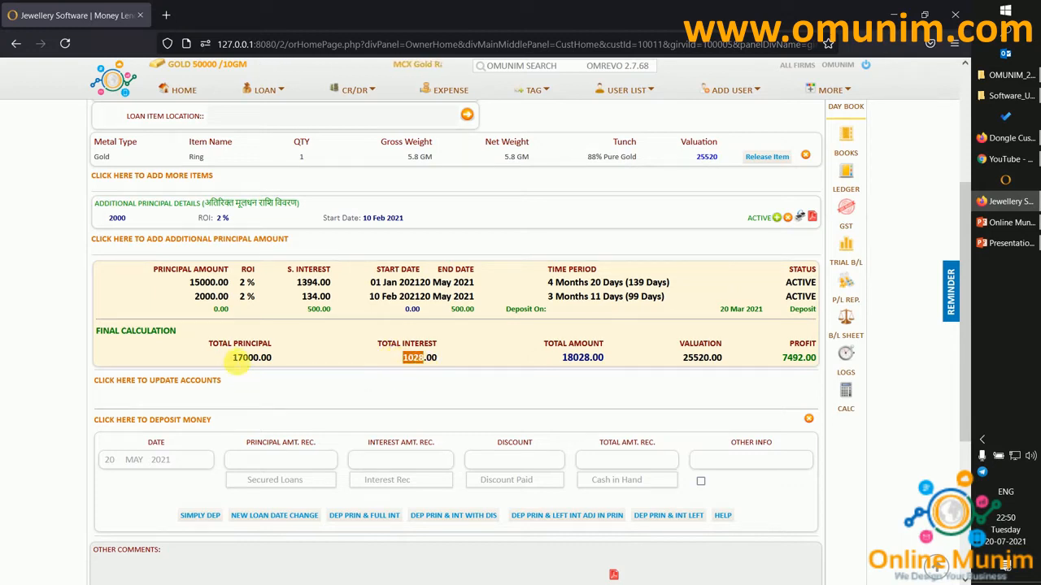
left_click_drag(233, 362, 254, 366)
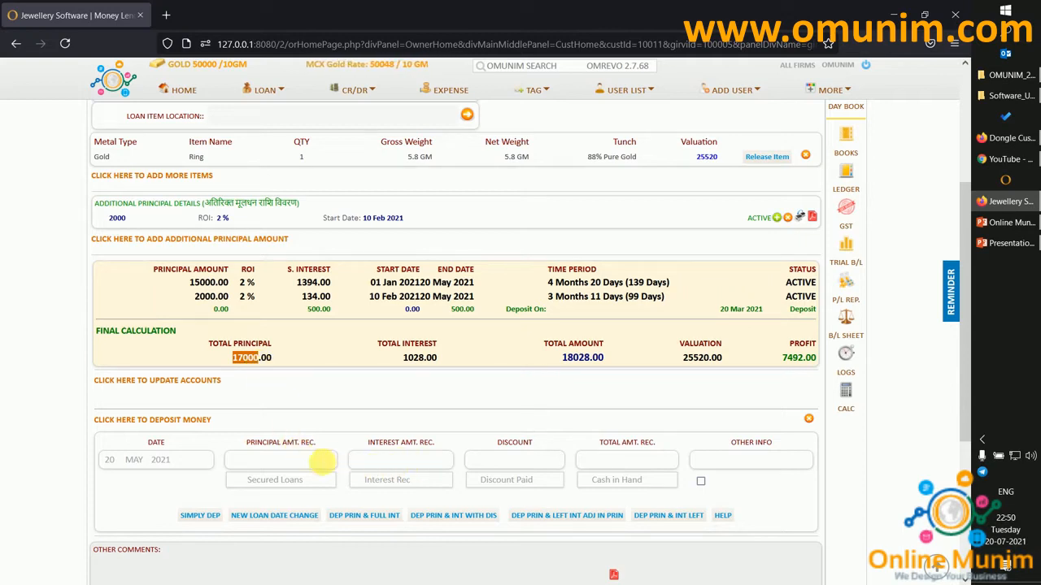
Step: Enter 5000 principal and accept 1028 interest received (6028 total), restarting the loan from the deposit date
left_click(321, 460)
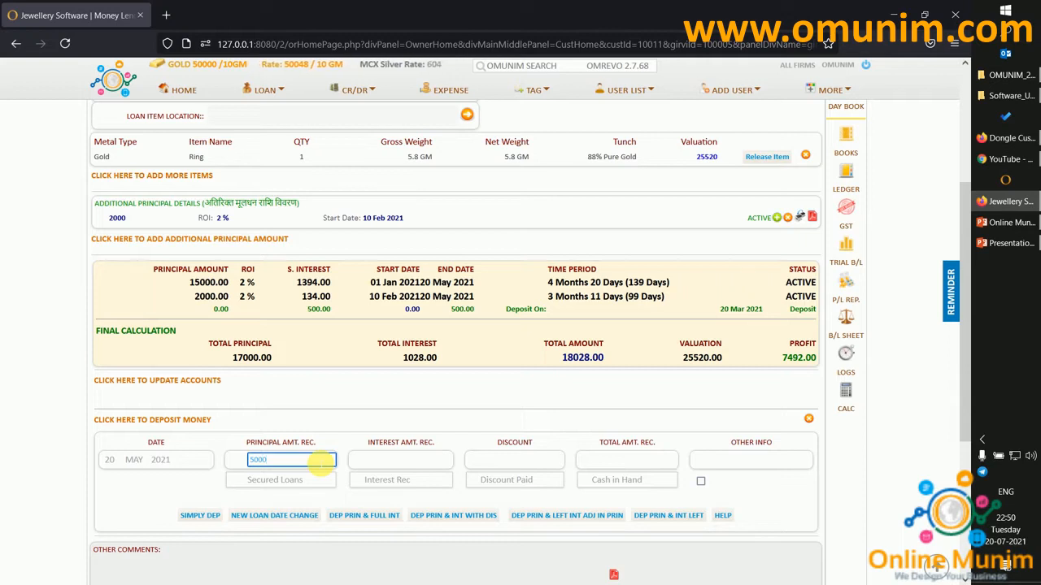
type("5000")
left_click(423, 461)
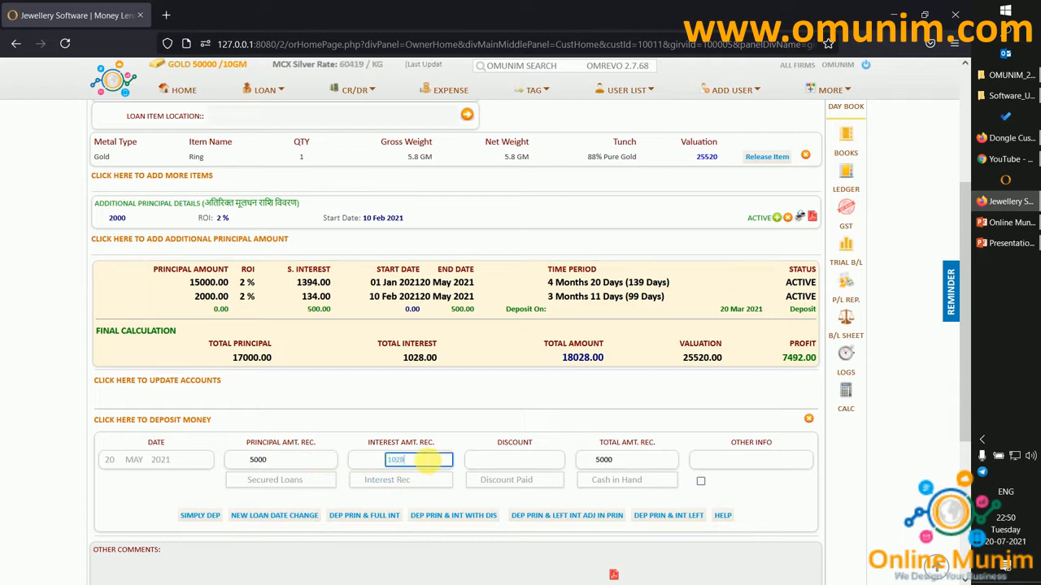
left_click(454, 441)
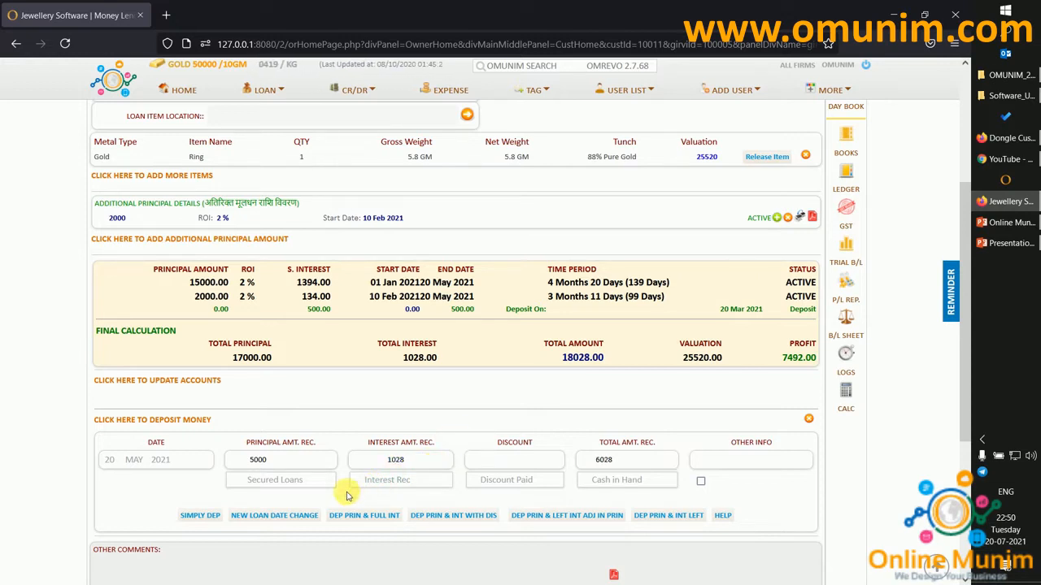
left_click(300, 517)
Step: Check the new 12000.00 principal and 20 May 2021 loan date, then submit and confirm the update
scroll(298, 519, "down", 1)
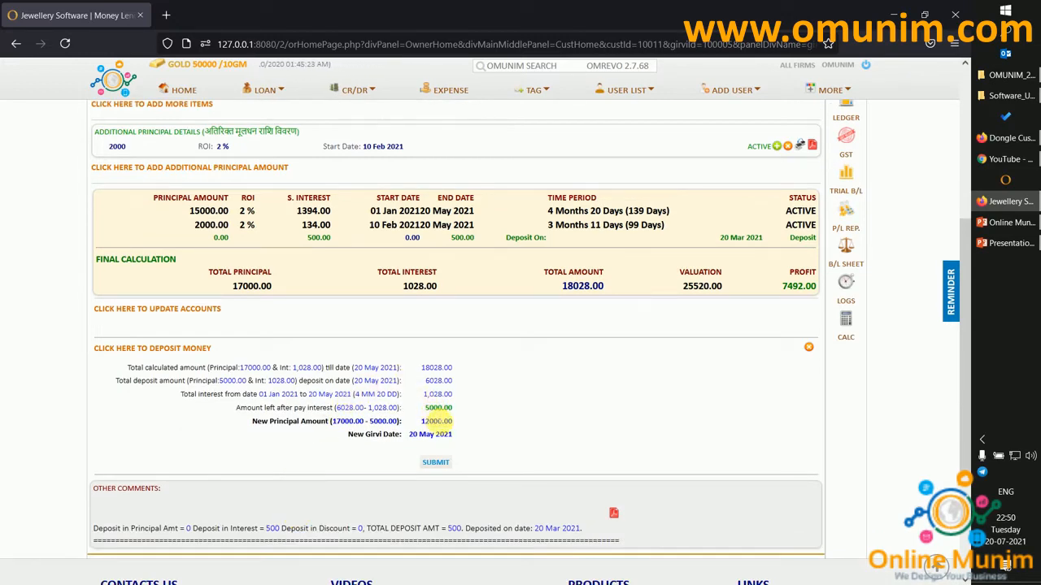
left_click_drag(410, 434, 455, 440)
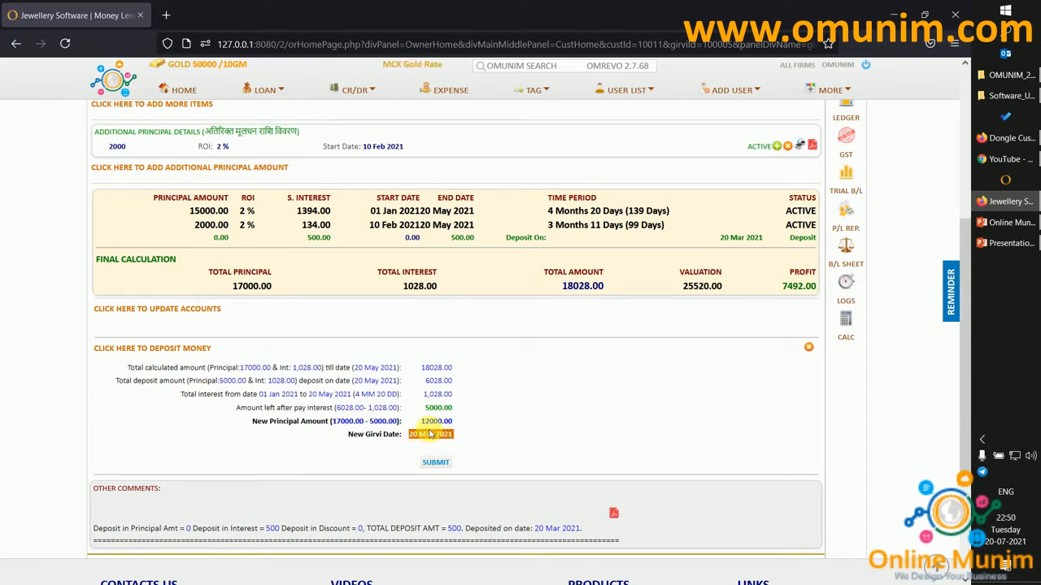
left_click_drag(420, 421, 457, 423)
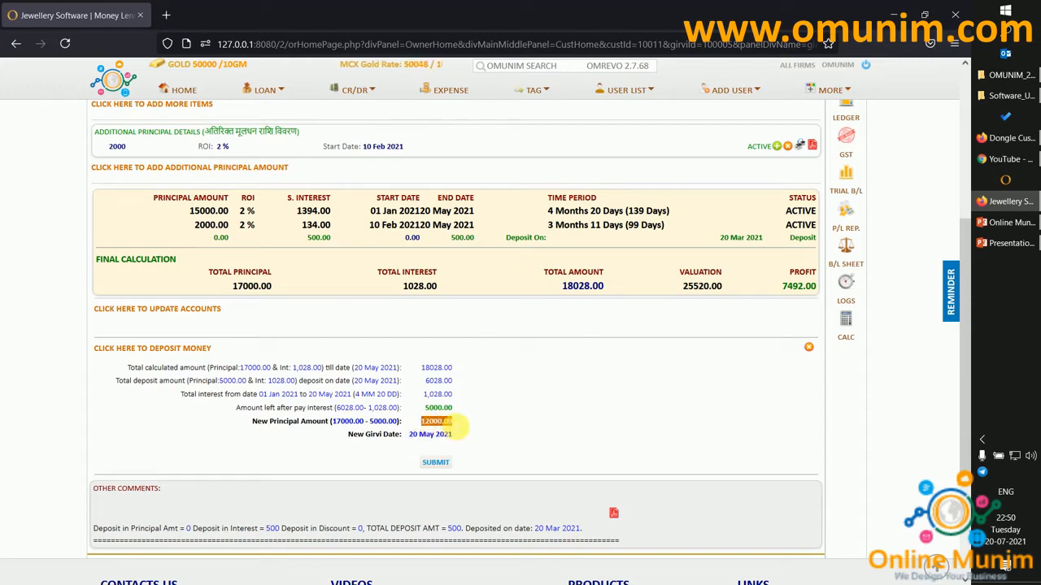
left_click(437, 462)
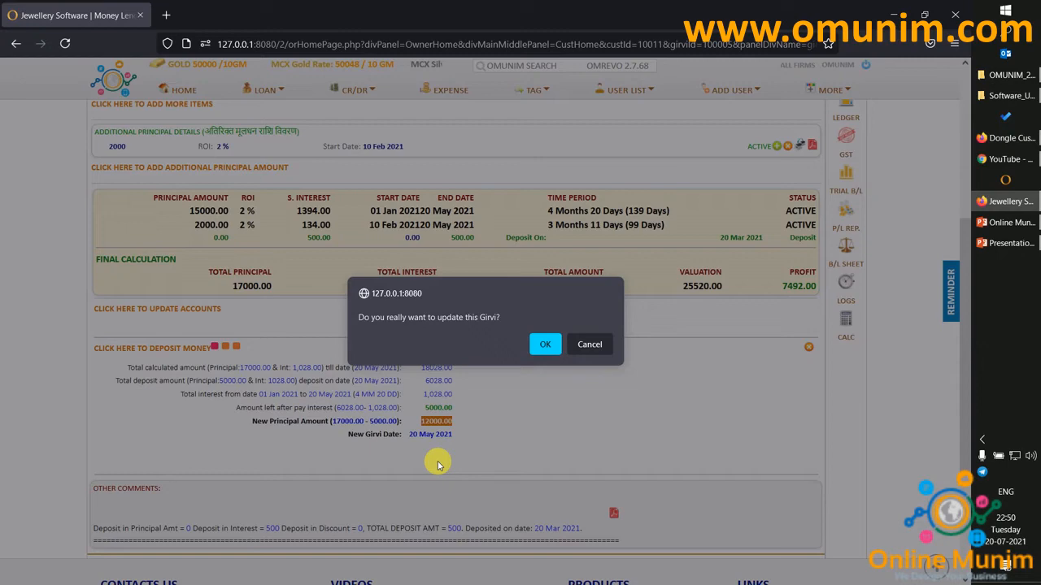
left_click(550, 348)
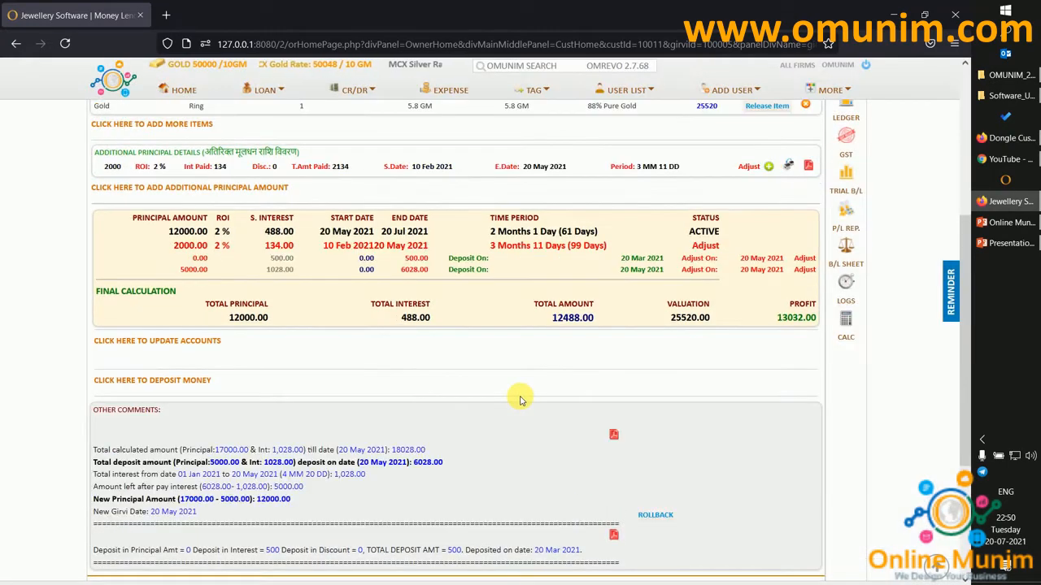
Step: Check the principal amount and loan start date at the top of the loan page, then view the loan details
scroll(523, 400, "up", 4)
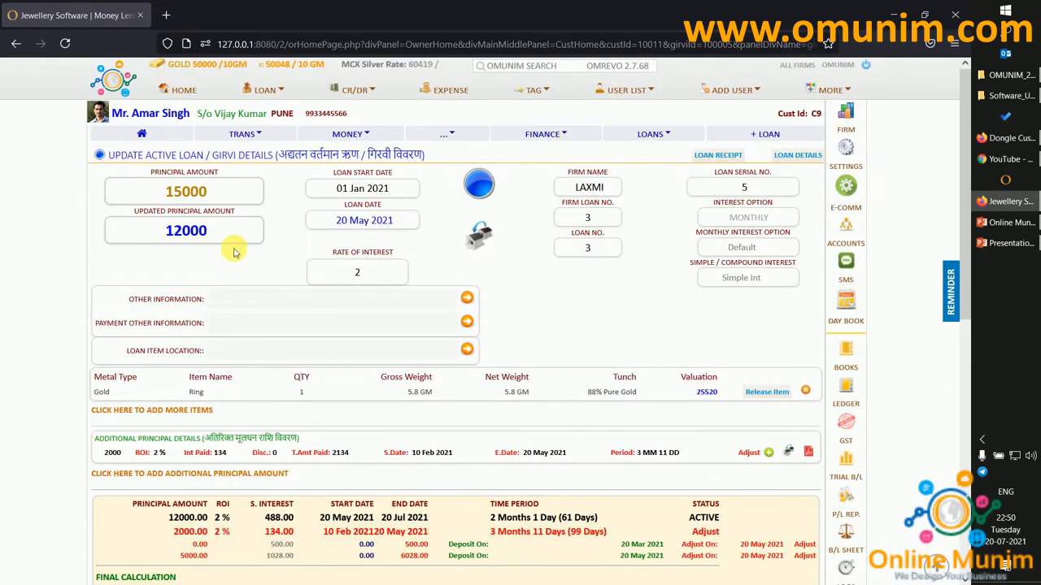
left_click_drag(151, 172, 218, 175)
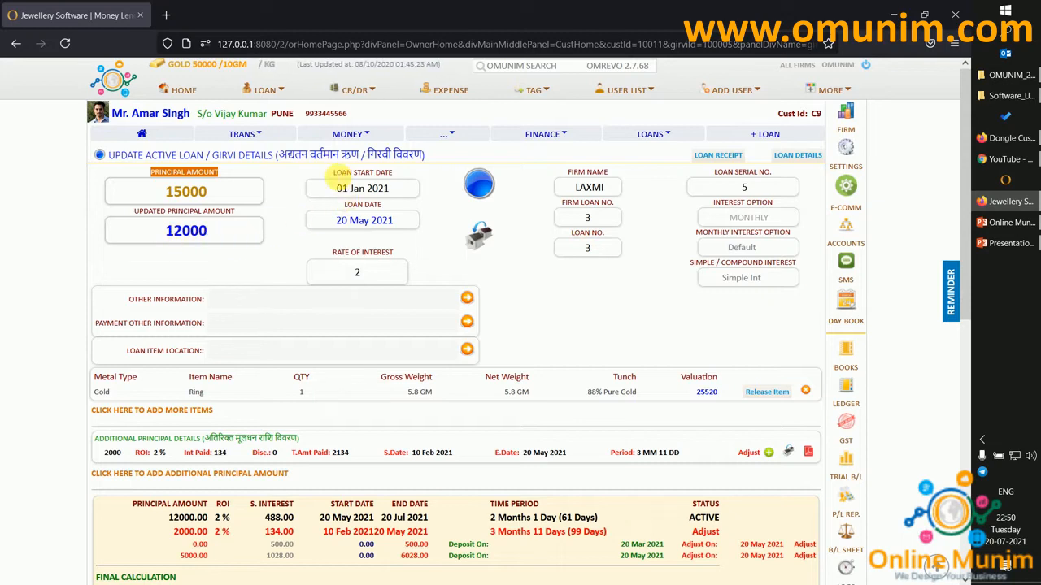
left_click_drag(334, 172, 387, 174)
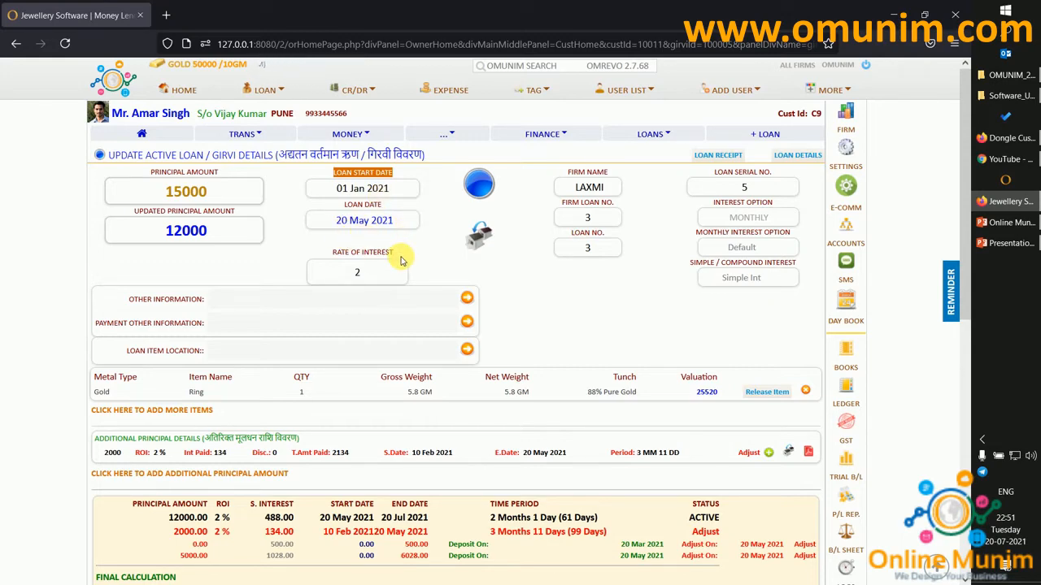
scroll(400, 260, "down", 2)
scroll(403, 261, "up", 2)
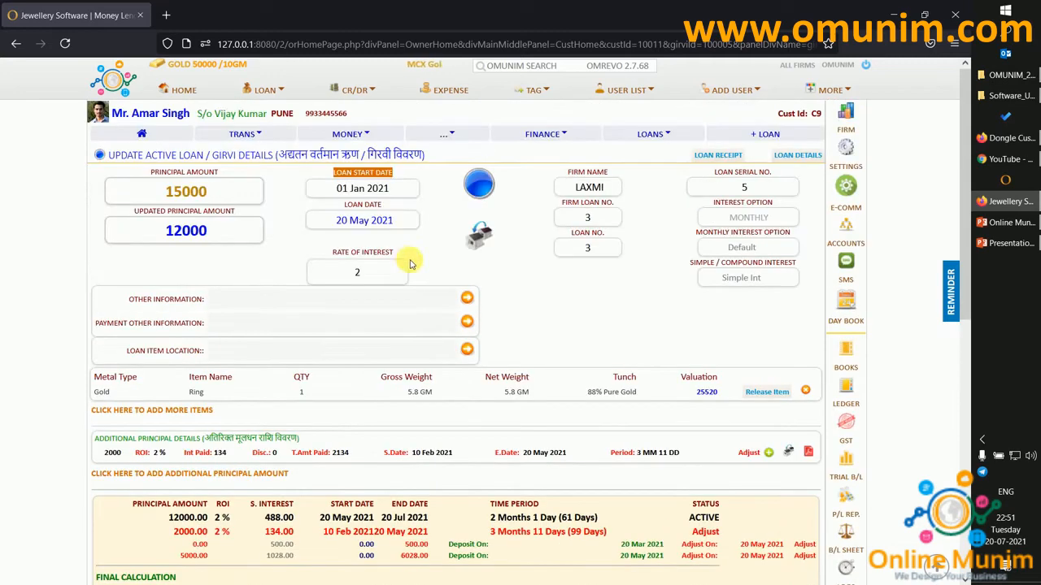
left_click(799, 155)
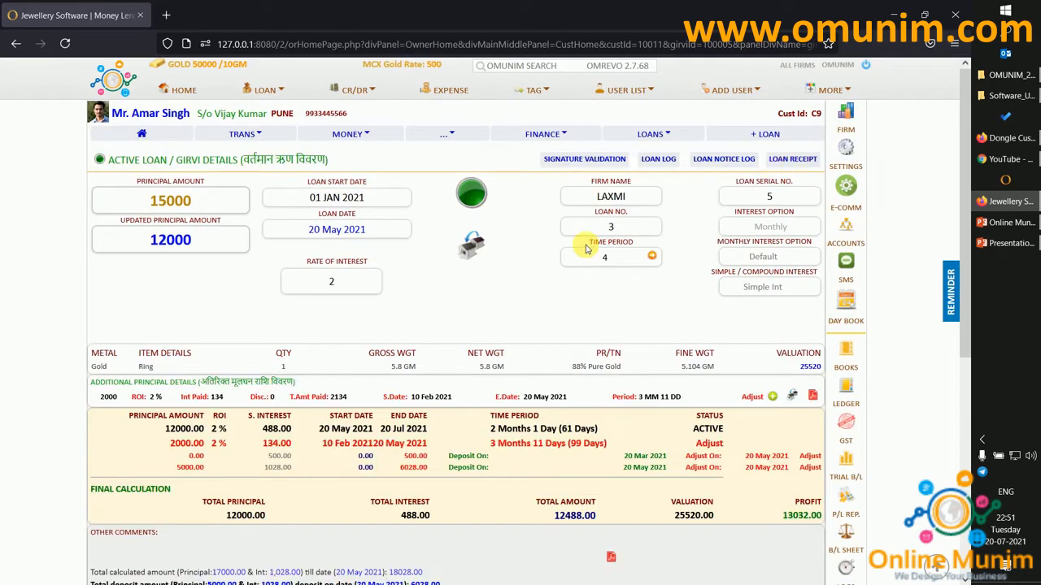
Step: Review the calculation rows: 12000 principal, Adjust entries, 61-day period and 12488.00 total
scroll(392, 325, "down", 1)
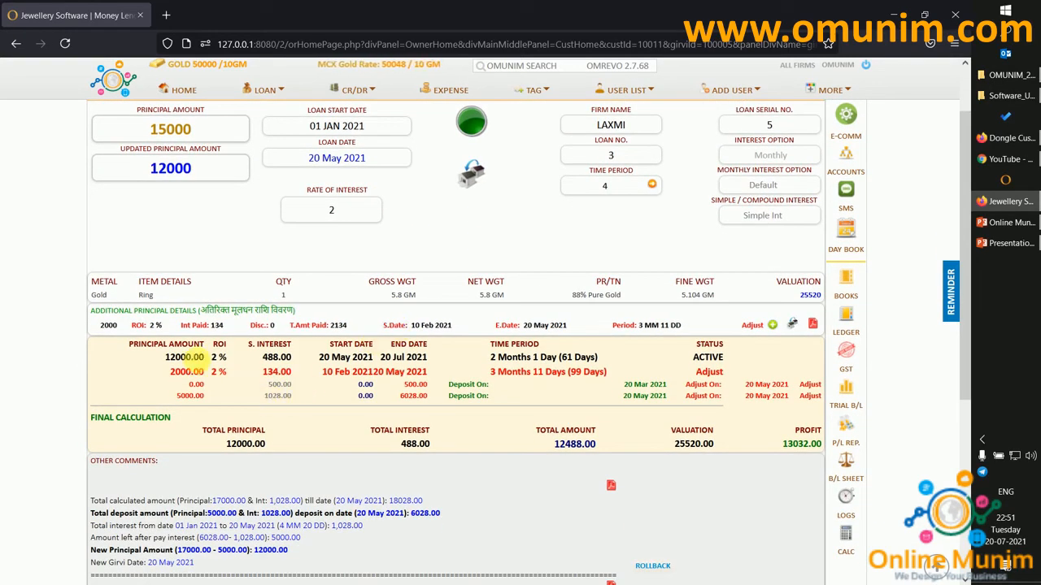
left_click_drag(165, 358, 192, 359)
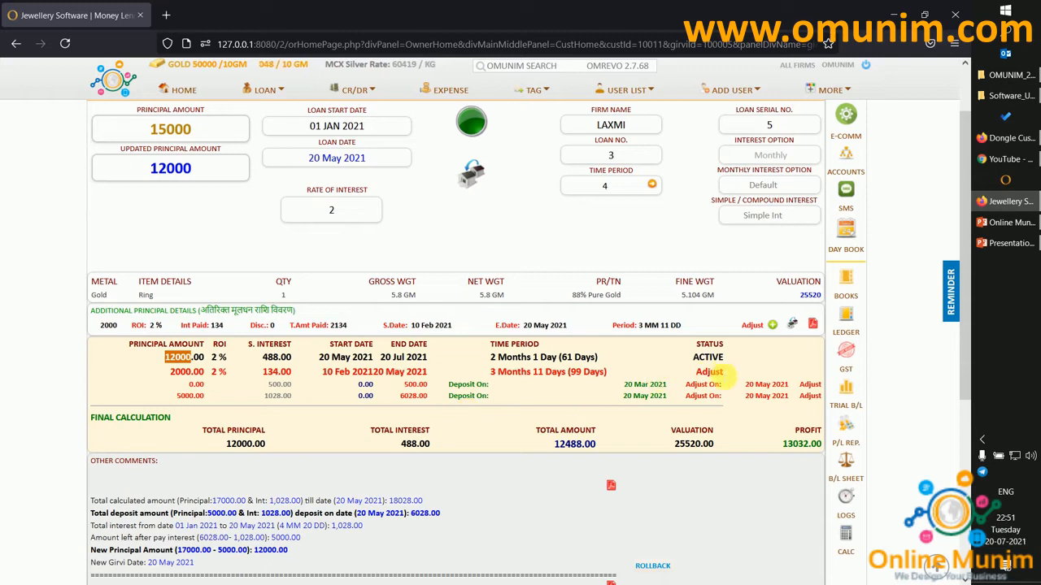
double_click(708, 372)
double_click(810, 396)
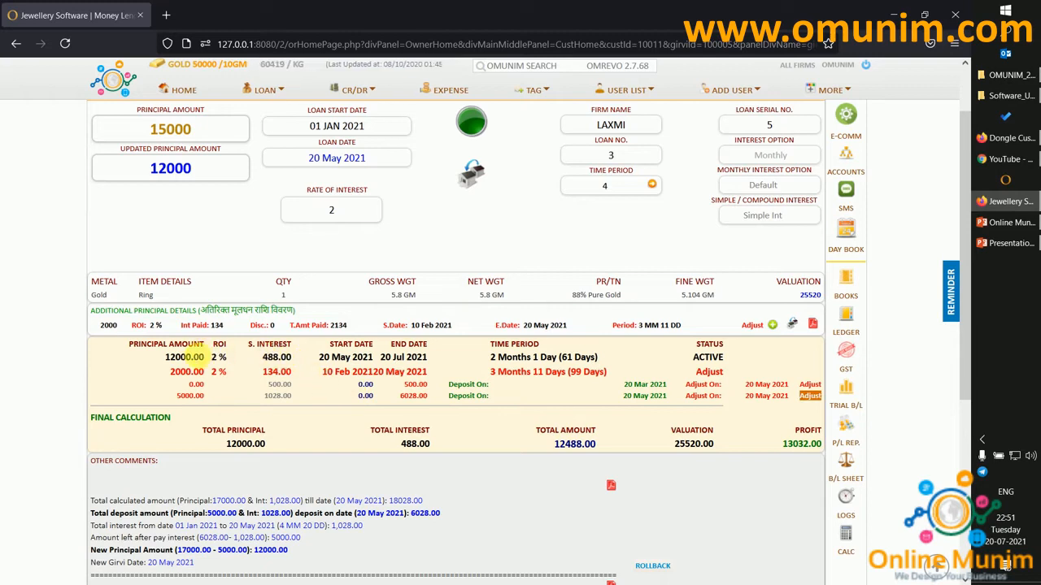
double_click(181, 357)
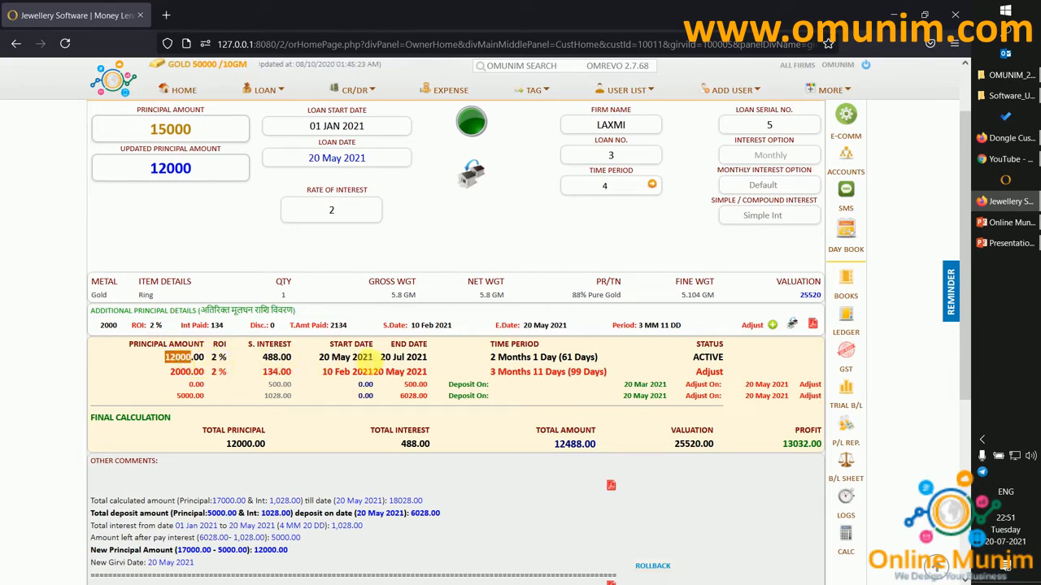
left_click_drag(490, 358, 599, 357)
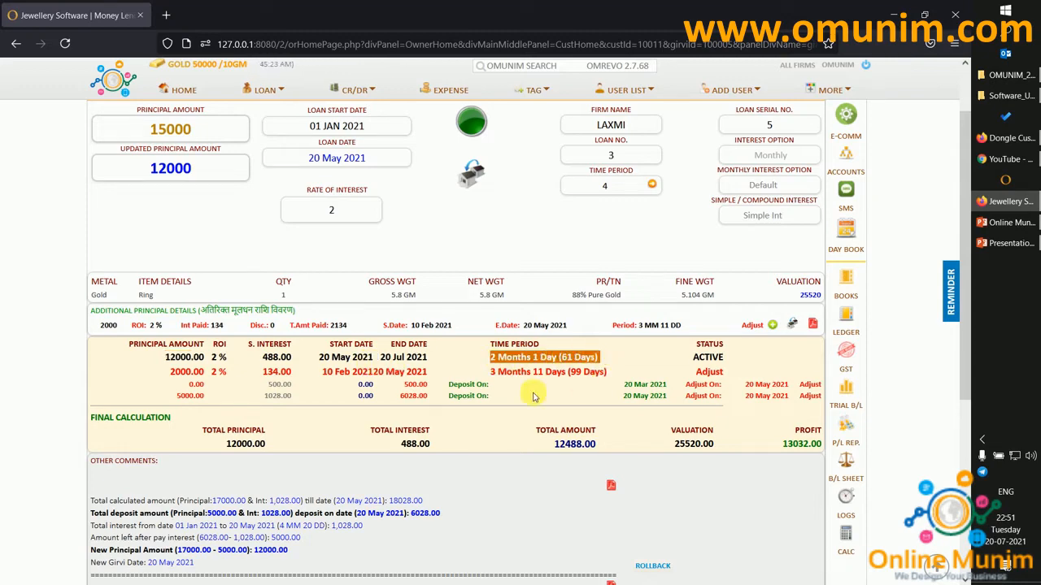
scroll(532, 394, "down", 1)
scroll(533, 396, "down", 1)
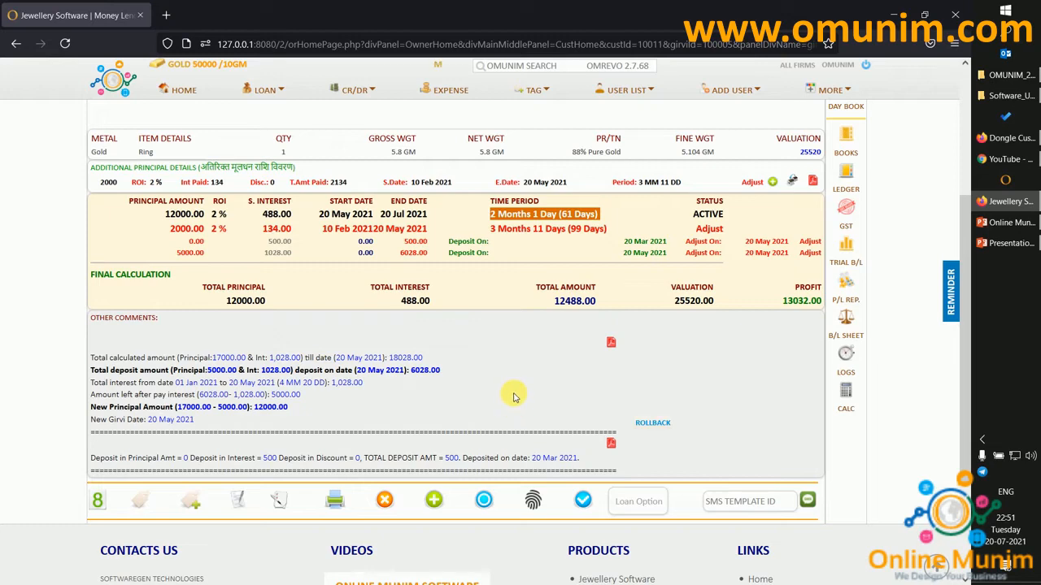
scroll(514, 394, "up", 2)
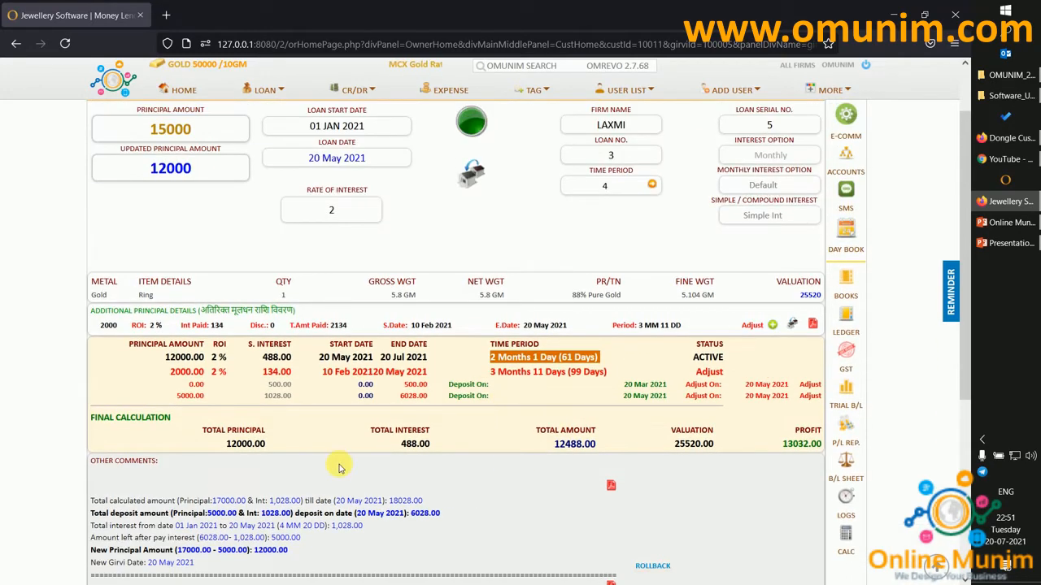
left_click_drag(554, 444, 579, 452)
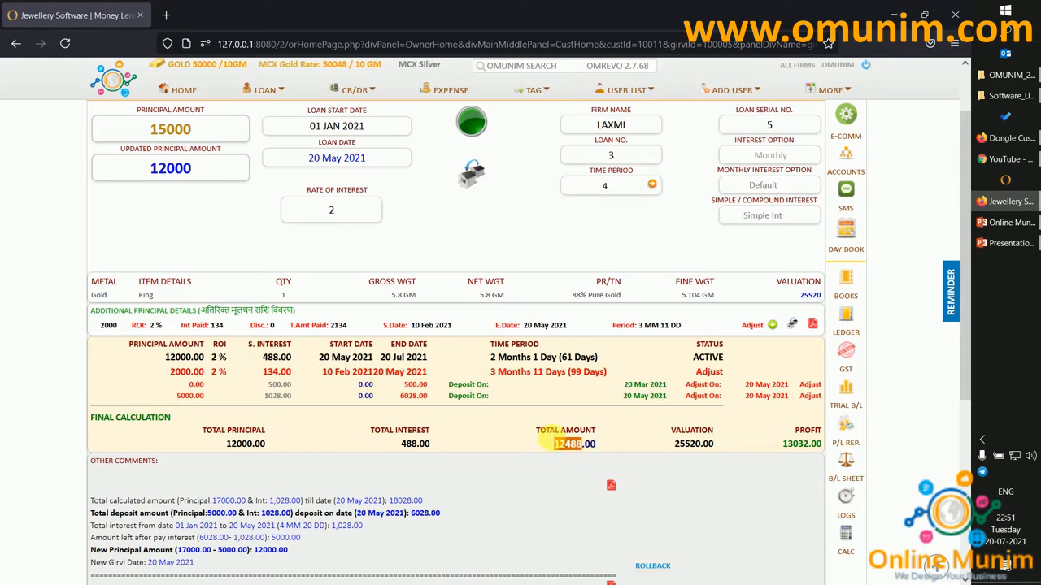
Step: Open the Settings control panel showing daily rates of Gold 50000 and Silver 41000
scroll(546, 439, "up", 1)
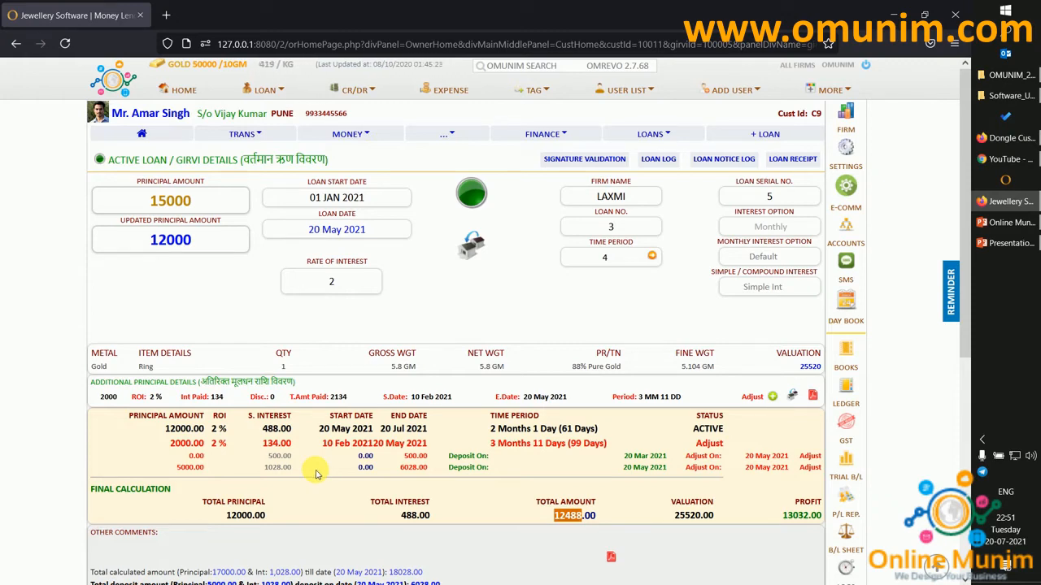
scroll(317, 474, "down", 1)
scroll(399, 473, "down", 1)
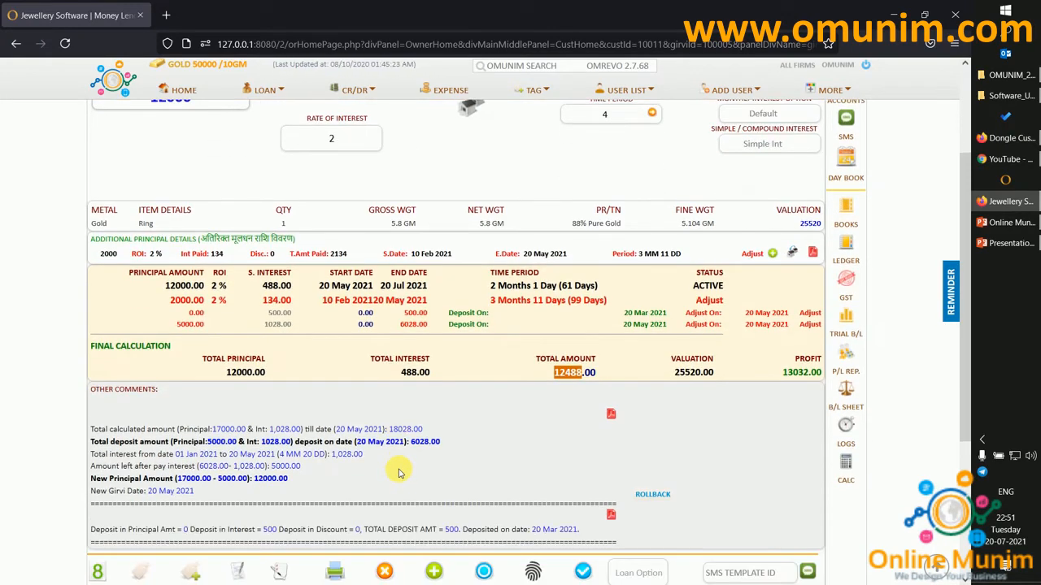
scroll(399, 472, "up", 2)
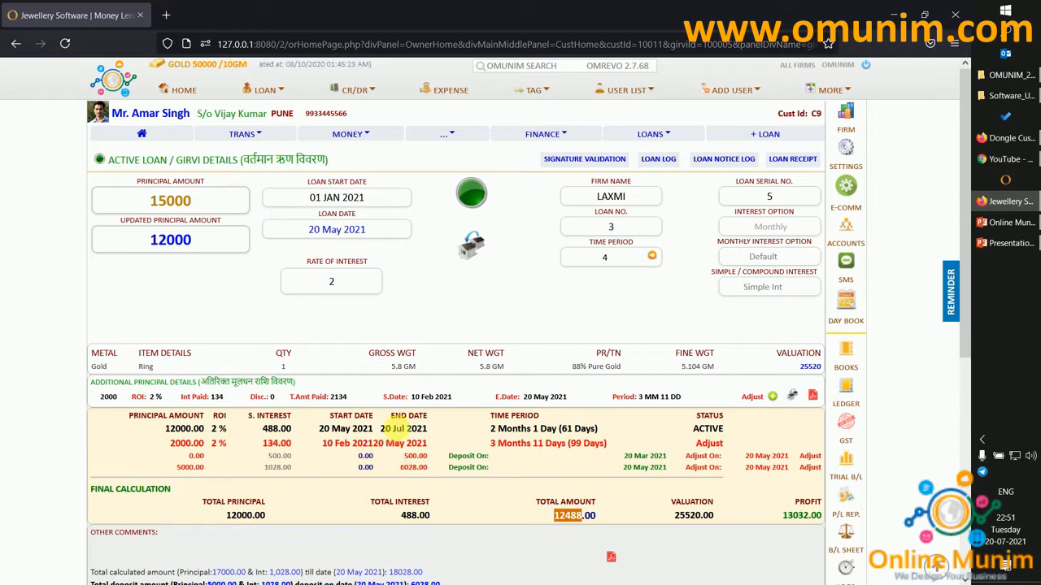
left_click(846, 152)
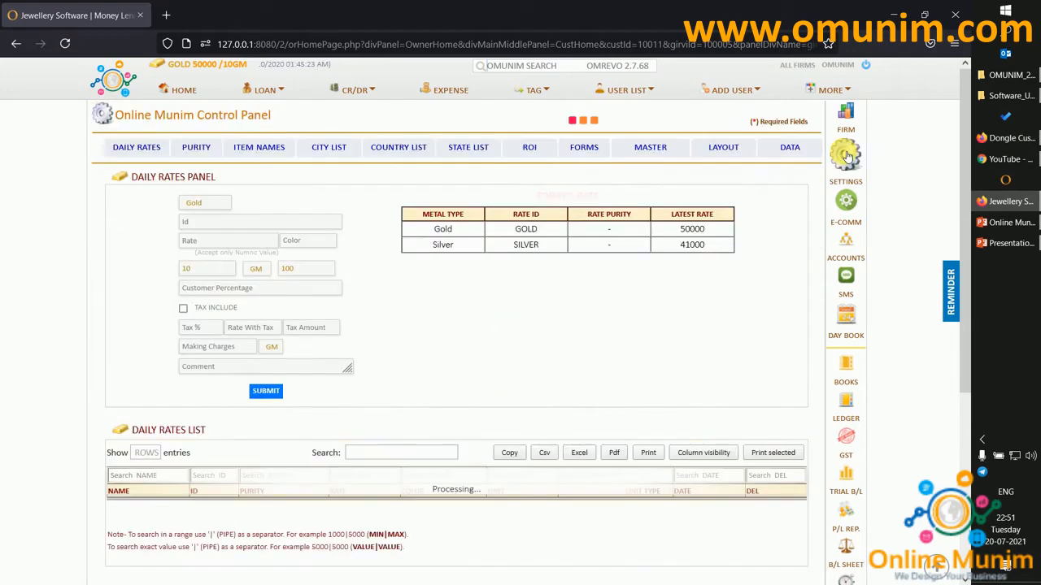
left_click(728, 148)
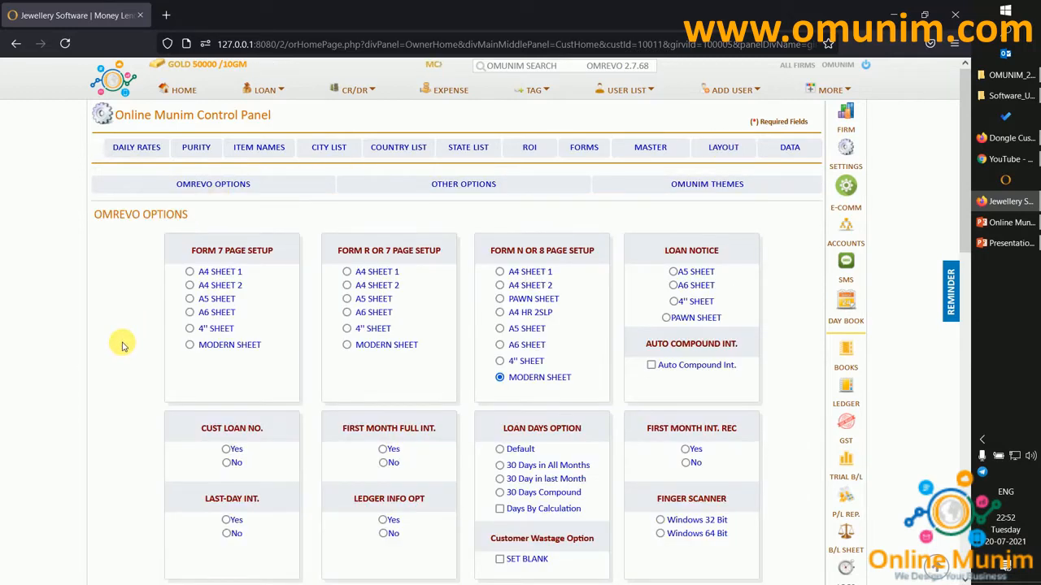
scroll(122, 345, "down", 1)
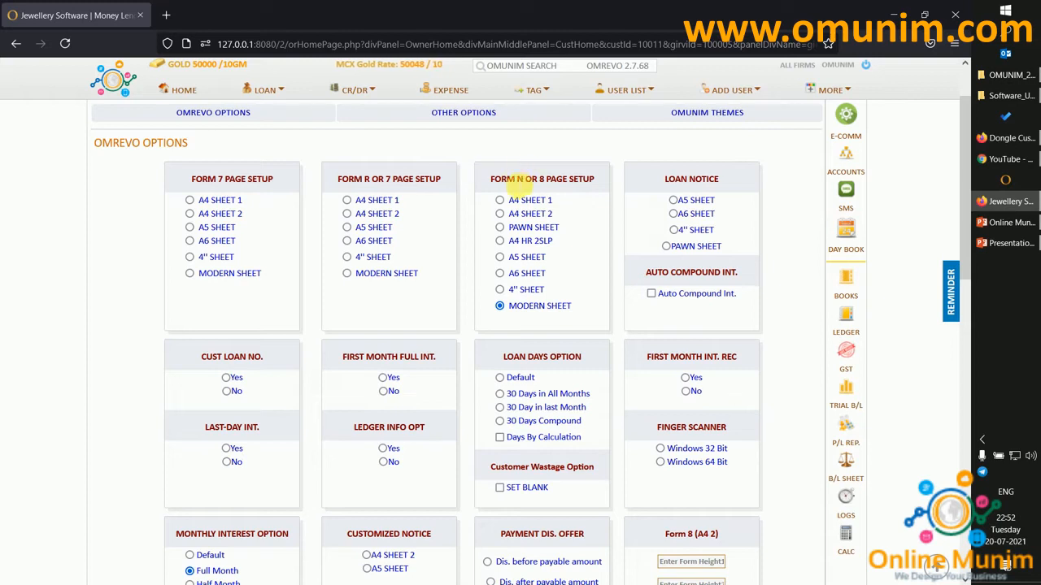
left_click_drag(491, 180, 594, 186)
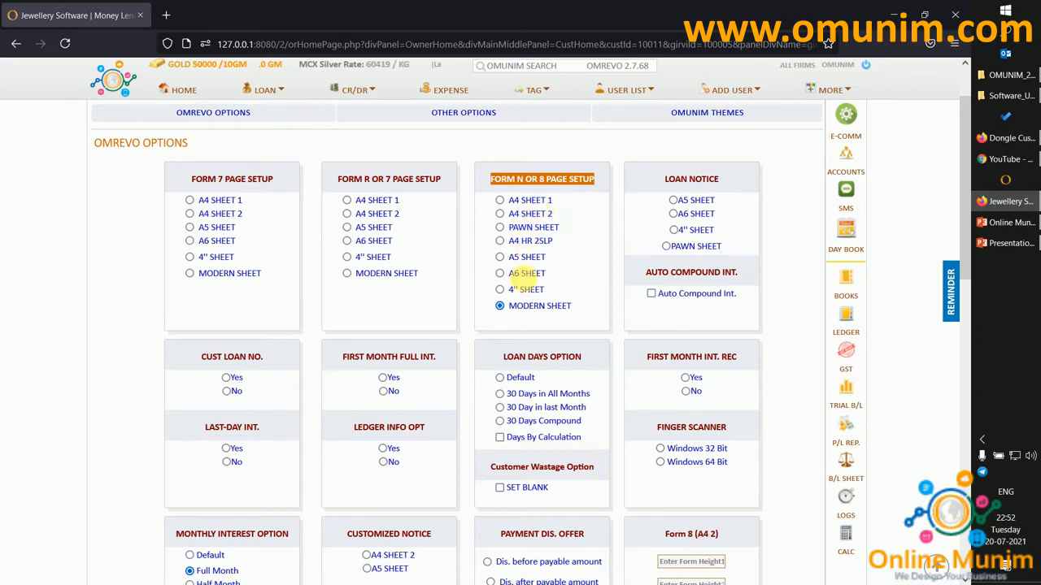
scroll(527, 273, "down", 1)
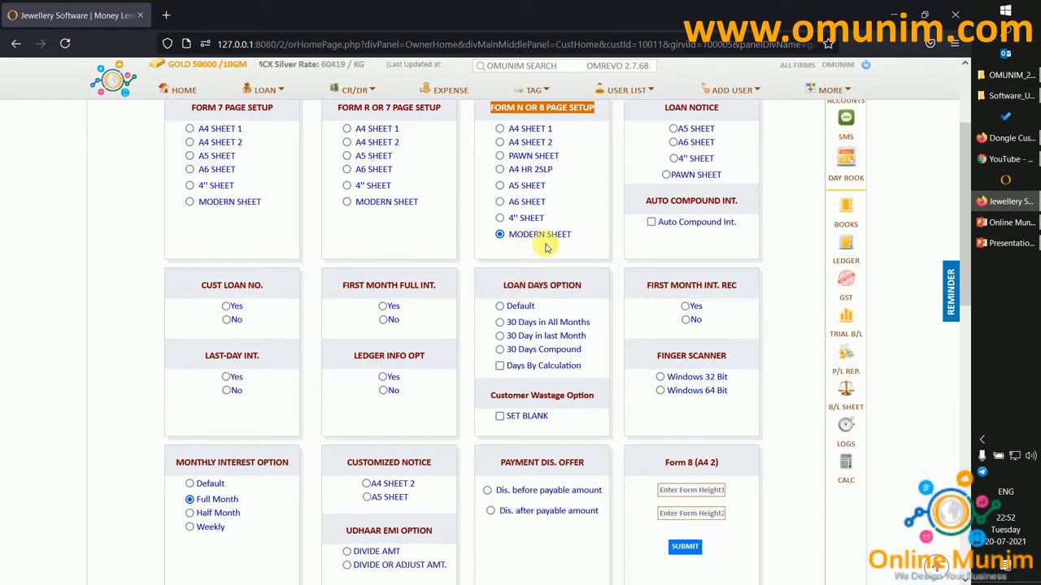
scroll(547, 248, "down", 1)
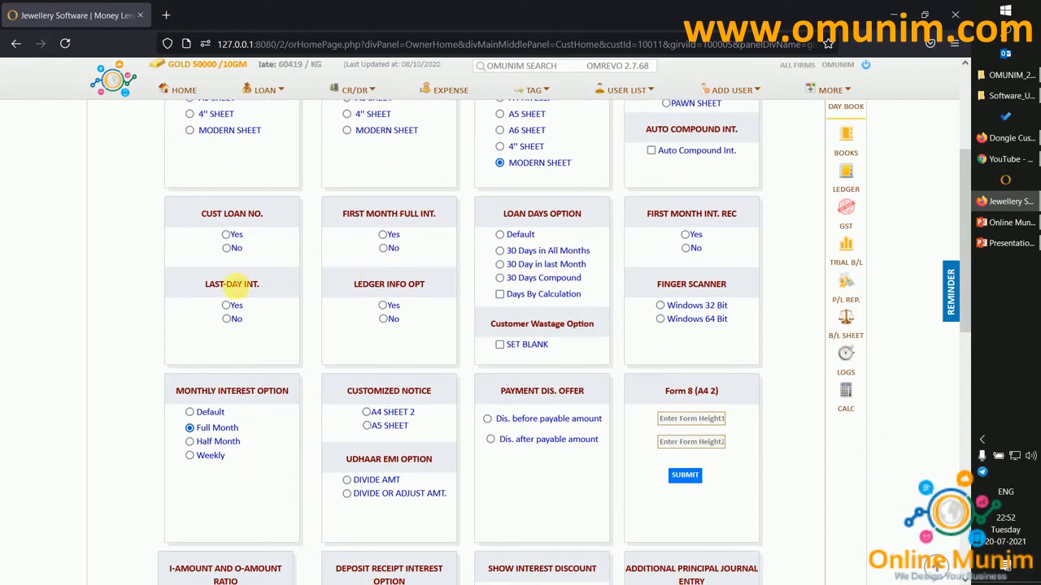
left_click_drag(206, 285, 258, 287)
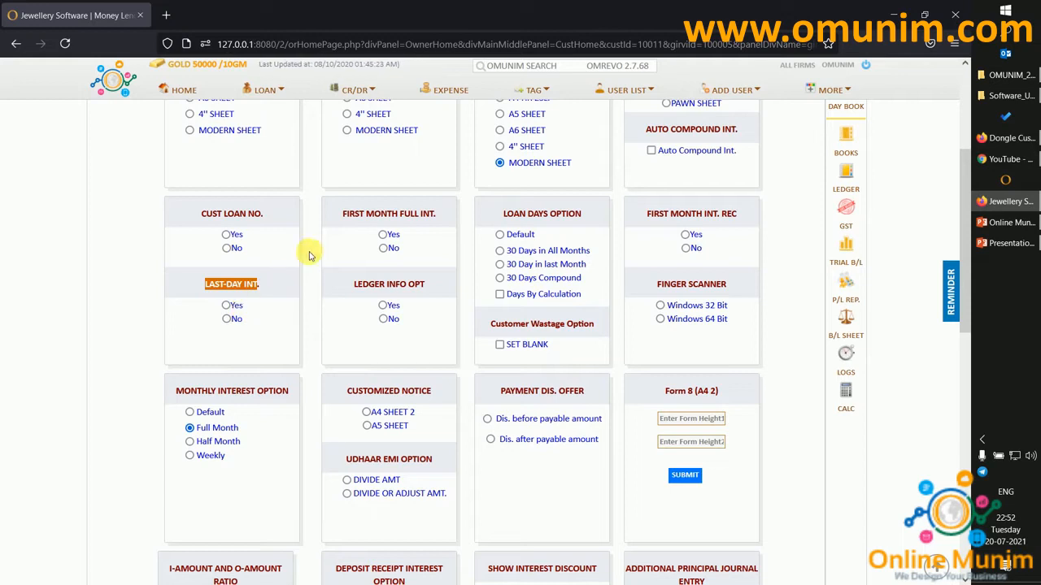
left_click_drag(343, 214, 433, 213)
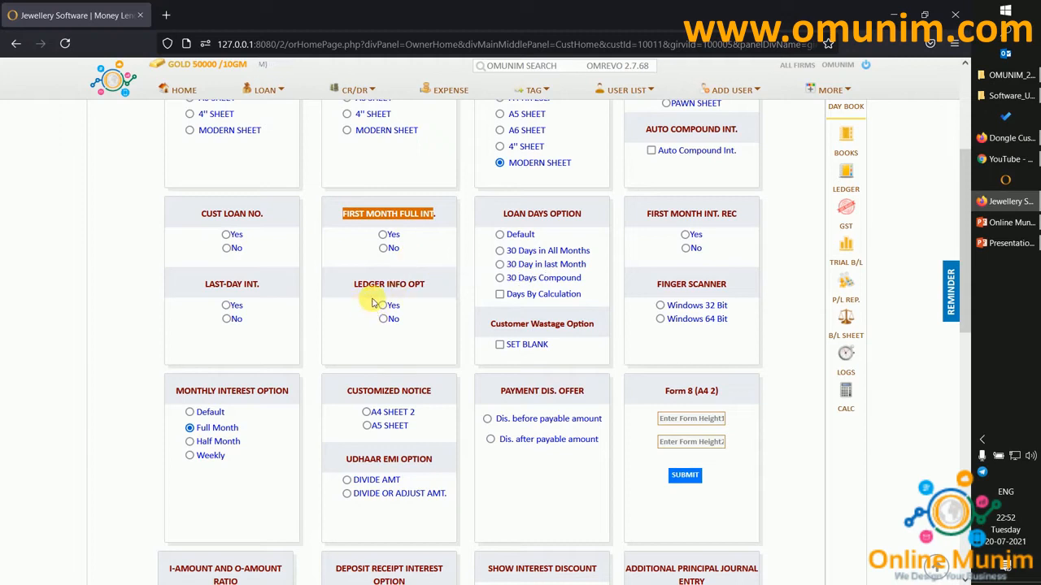
left_click_drag(504, 213, 582, 213)
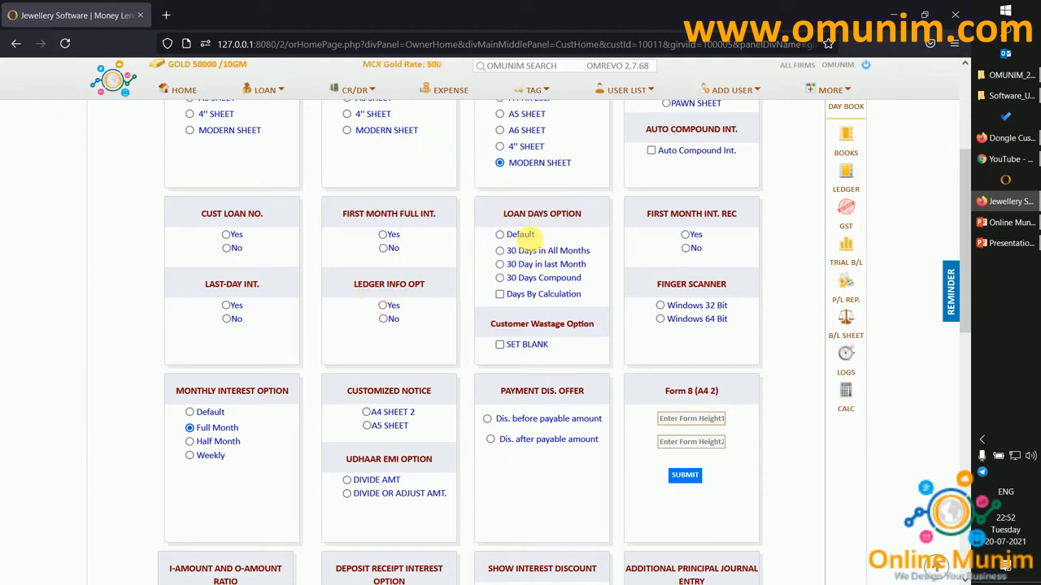
Step: Review the Loan Days choices: Default, 30 Days in All Months, 30 Day in last Month, 30 Days Compound
double_click(527, 234)
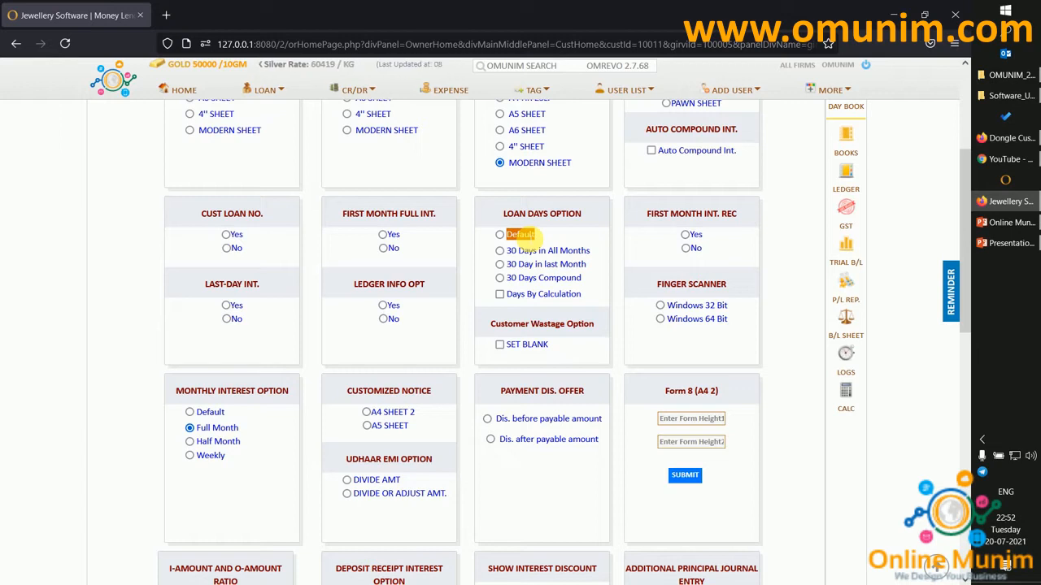
left_click_drag(506, 251, 596, 252)
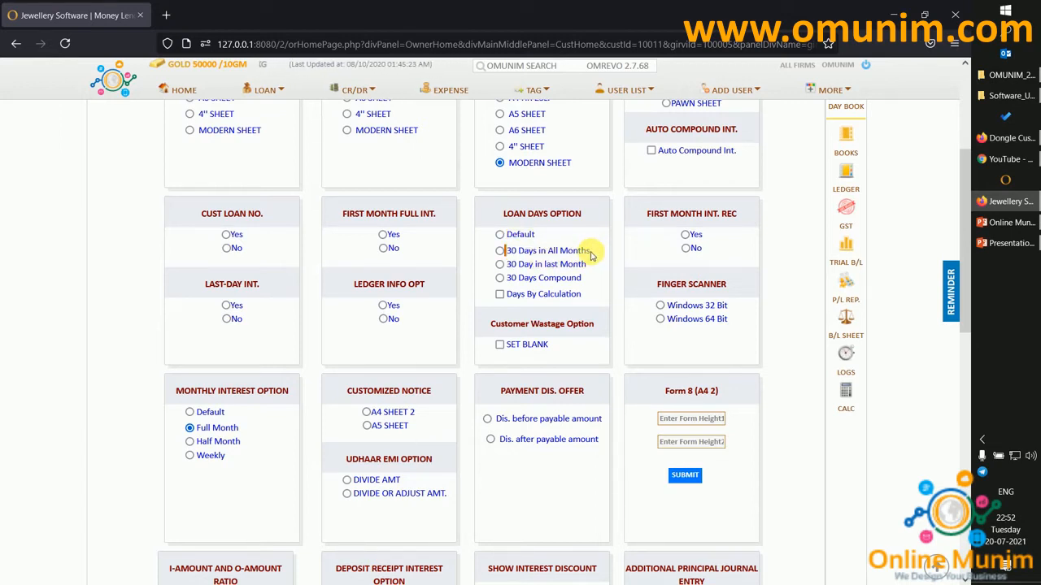
triple_click(594, 256)
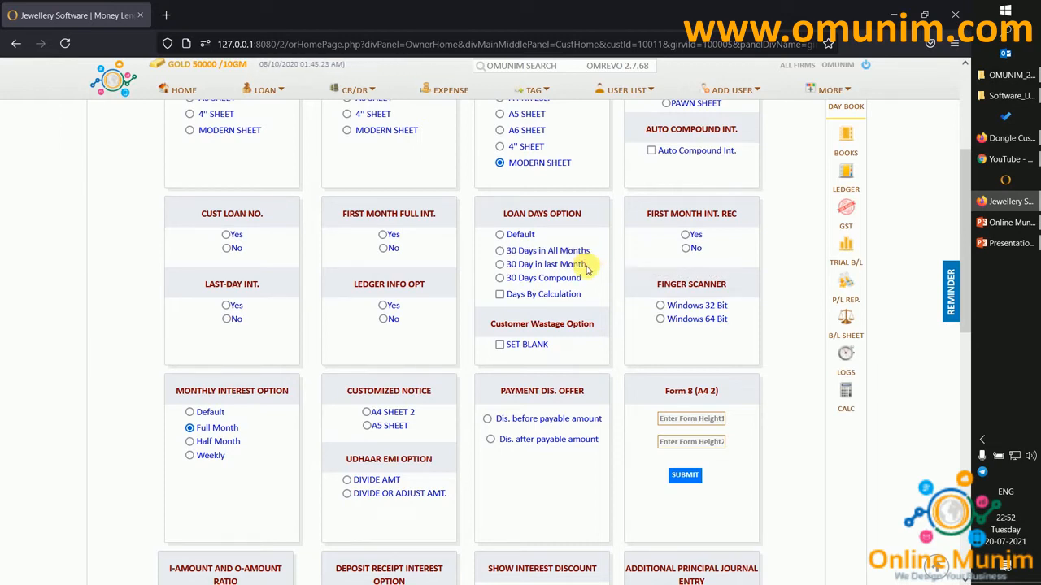
triple_click(584, 265)
left_click(588, 271)
triple_click(587, 268)
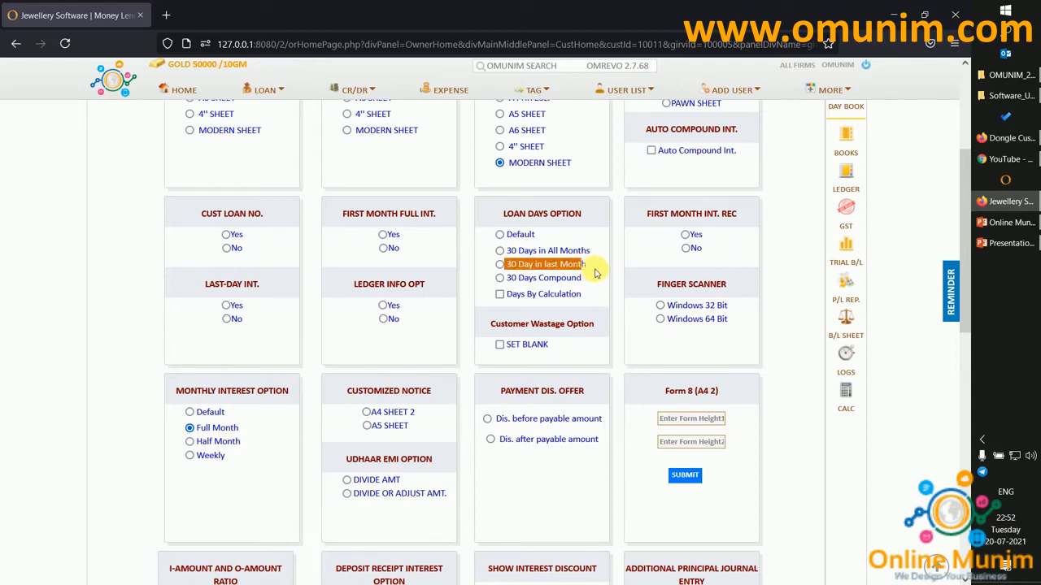
left_click_drag(508, 280, 584, 275)
triple_click(584, 278)
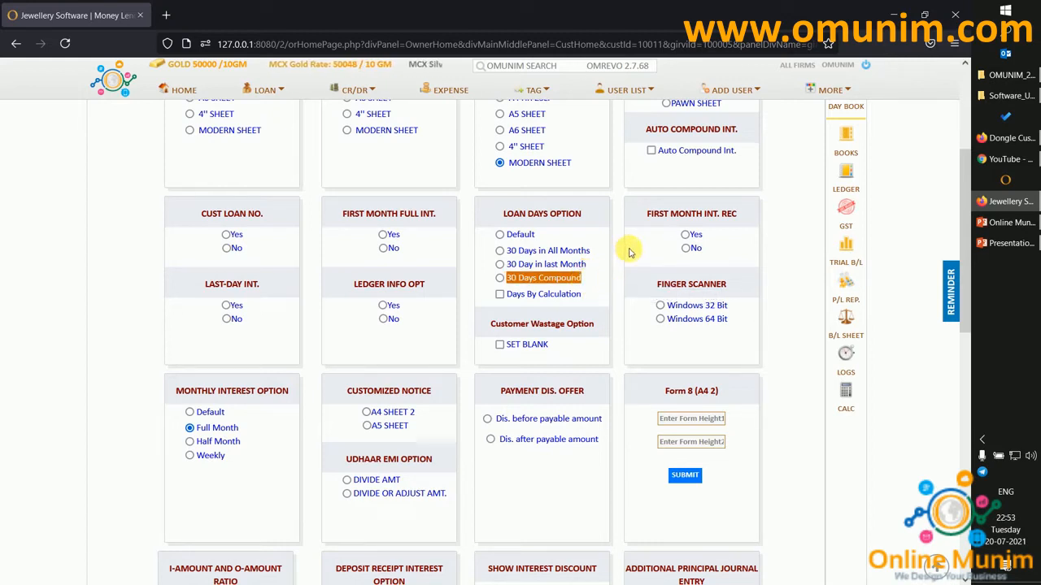
left_click_drag(650, 216, 738, 222)
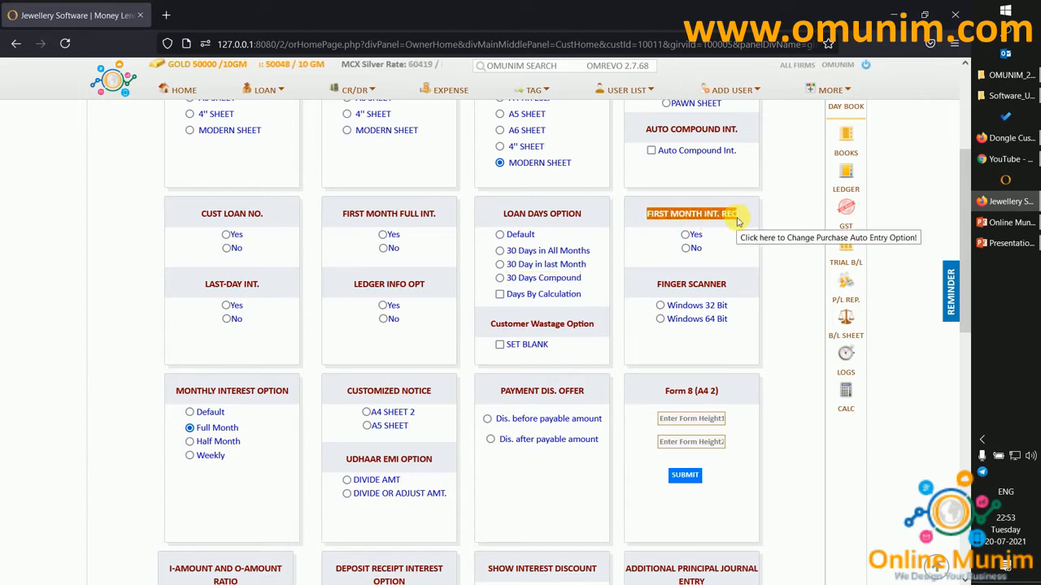
left_click(658, 252)
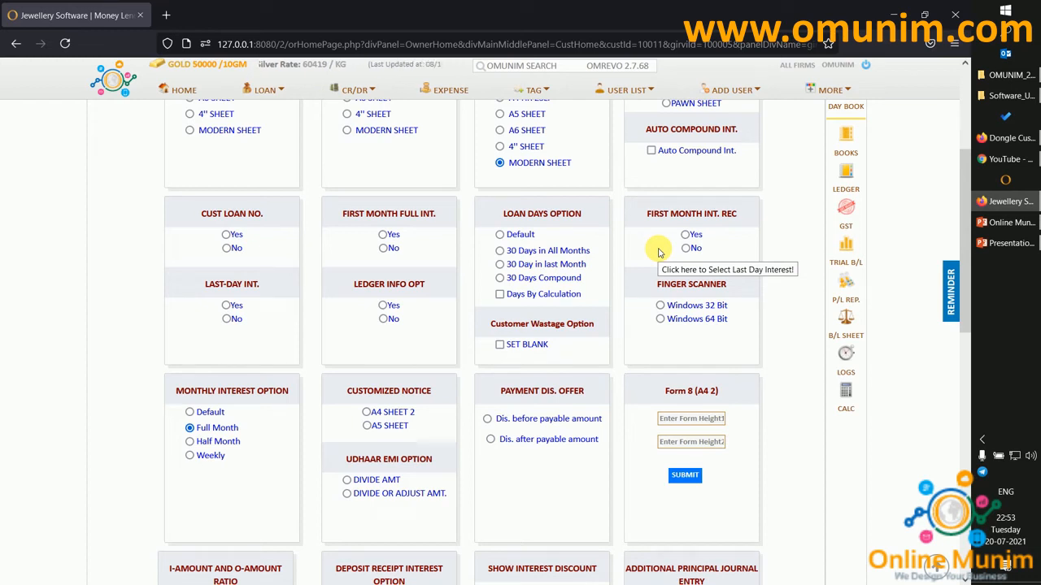
Step: Scroll through the Omrevo options, noting the monthly interest setting, and open the Loan Panel
scroll(659, 253, "down", 1)
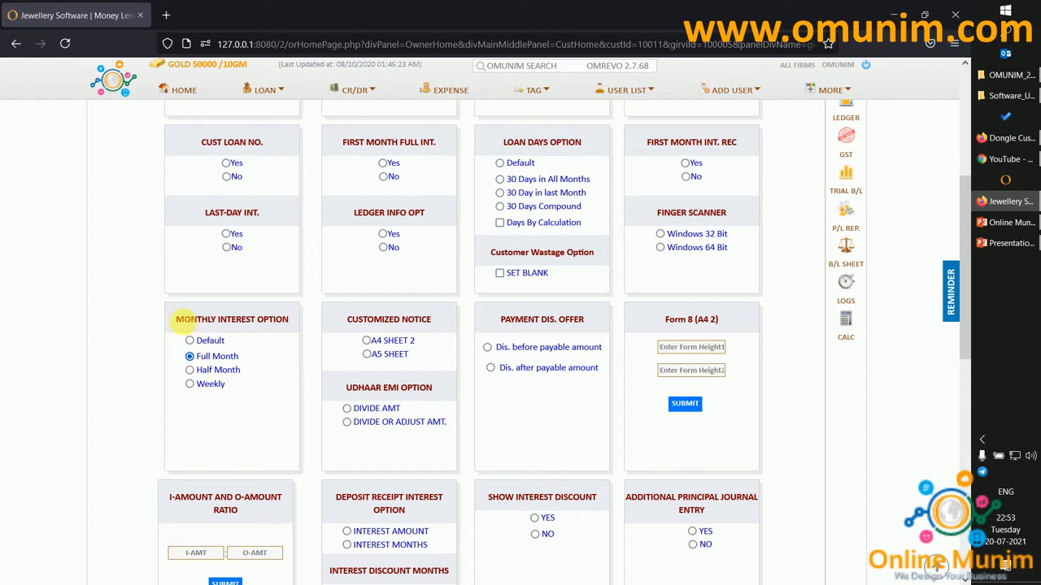
left_click_drag(176, 320, 288, 319)
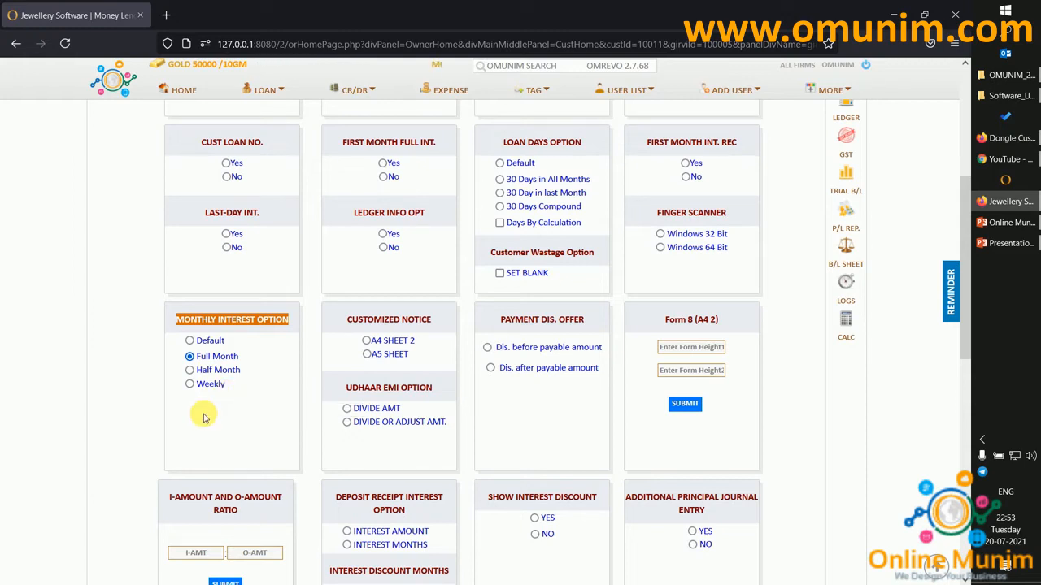
scroll(204, 418, "down", 2)
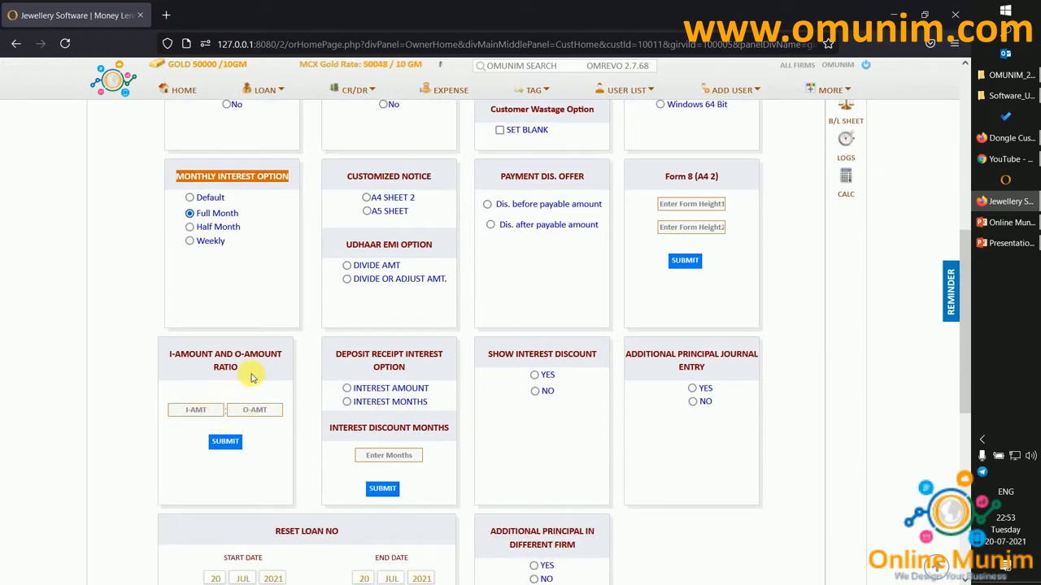
scroll(252, 374, "down", 1)
scroll(351, 363, "down", 2)
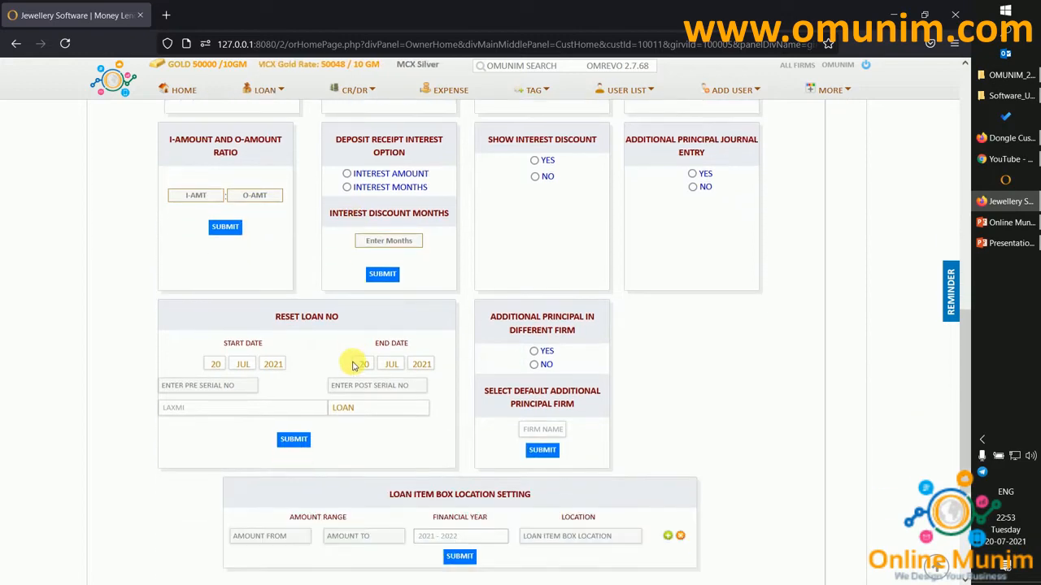
scroll(352, 365, "down", 1)
scroll(352, 365, "up", 10)
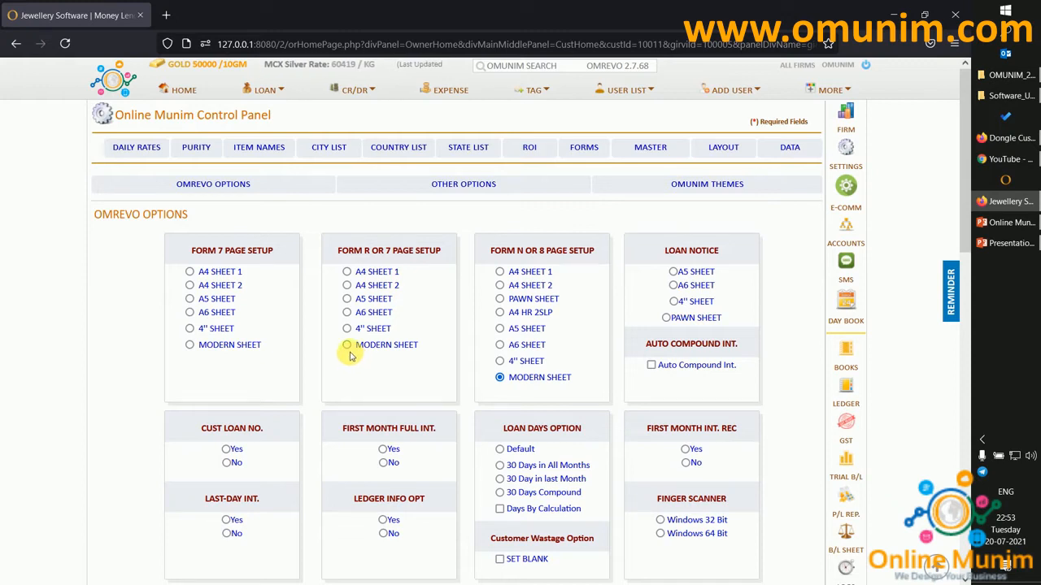
left_click(271, 91)
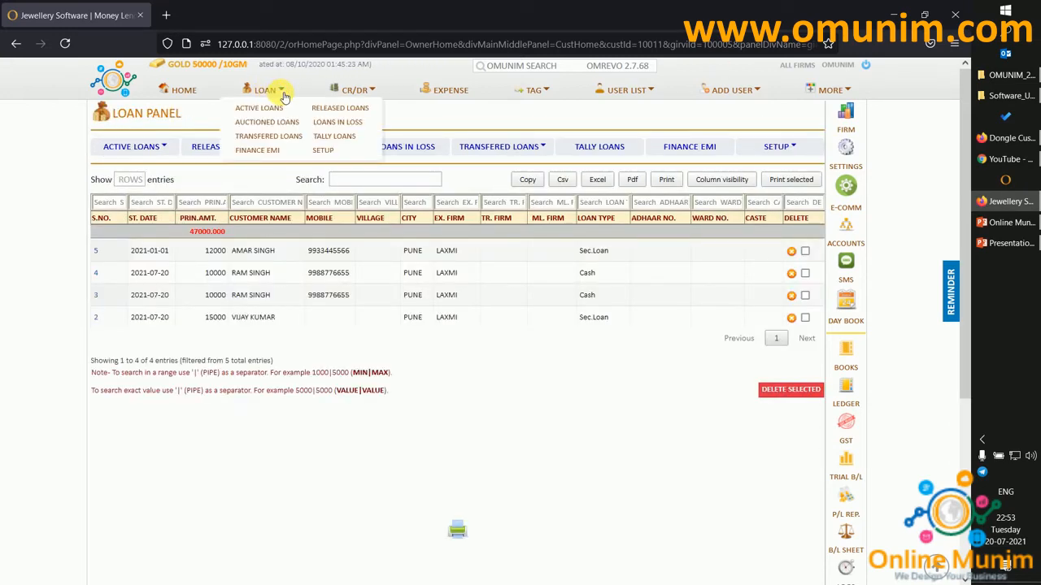
Step: Close the LOAN menu, select the first active loan, and bring up the active-loan reports list
left_click(285, 97)
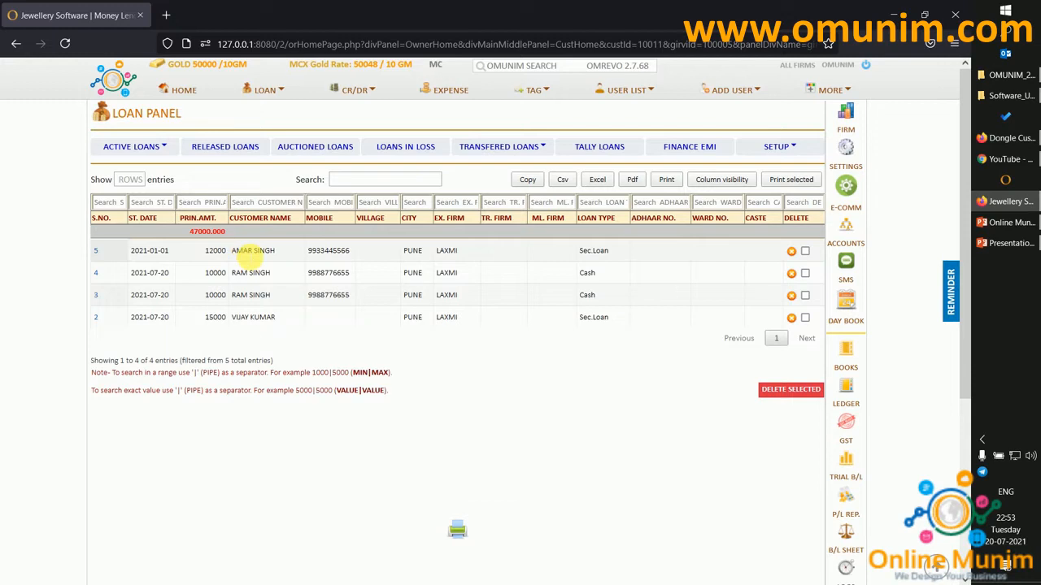
double_click(246, 251)
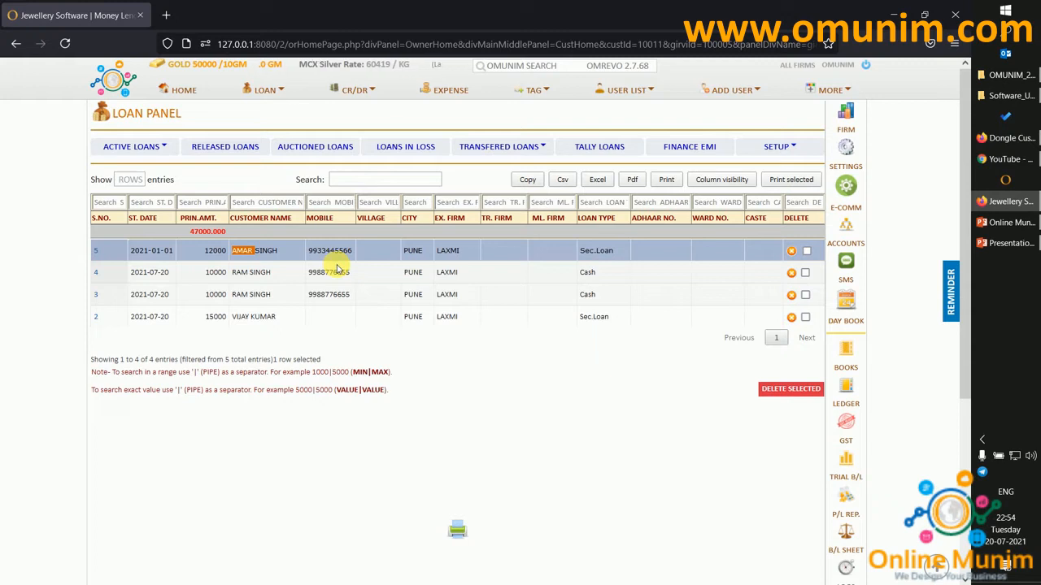
left_click(166, 147)
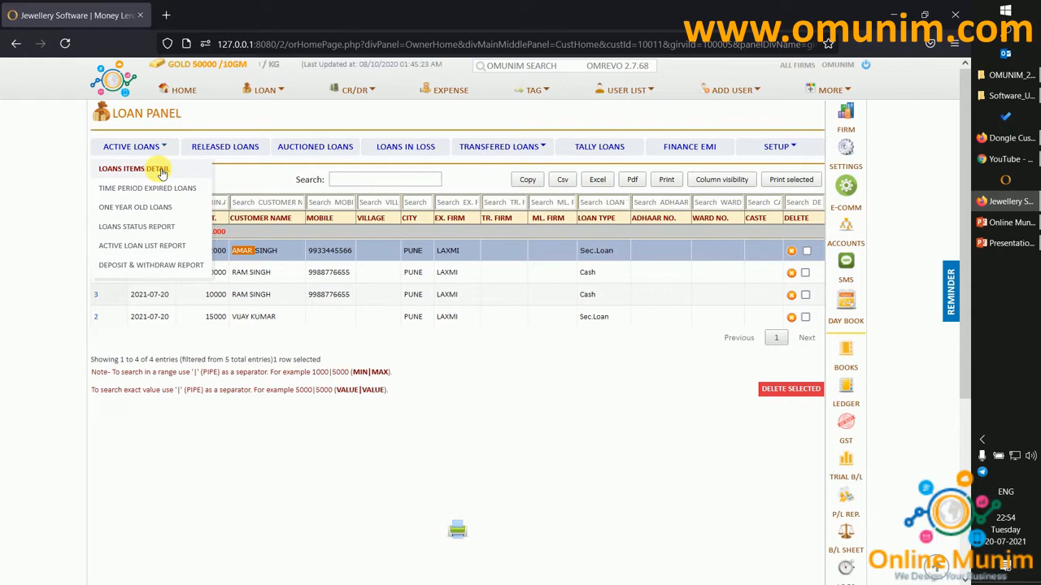
Step: View the Loans Items Detail report, then the Time Period Expired Loans list
left_click(161, 171)
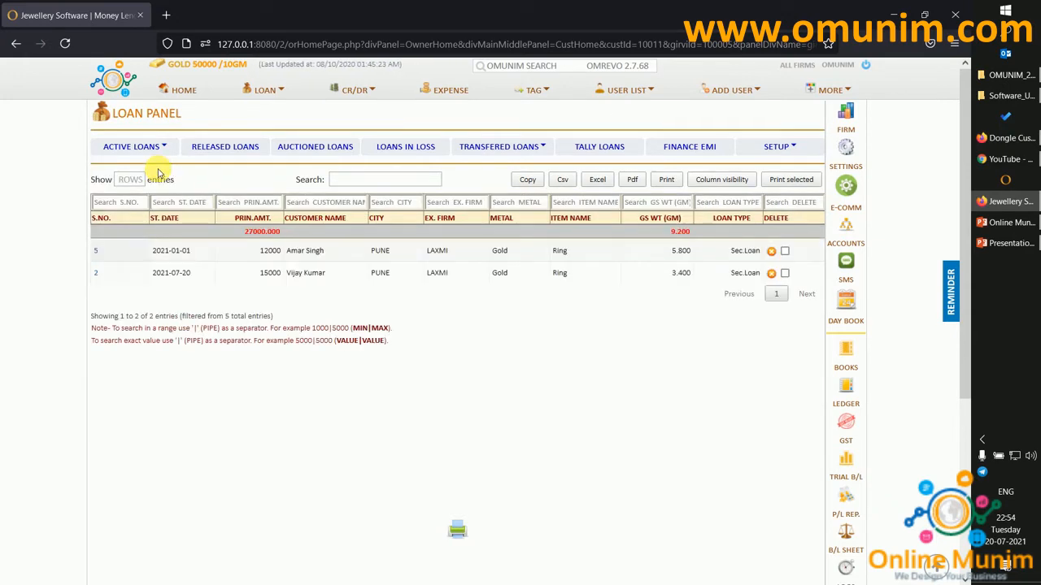
left_click(561, 273)
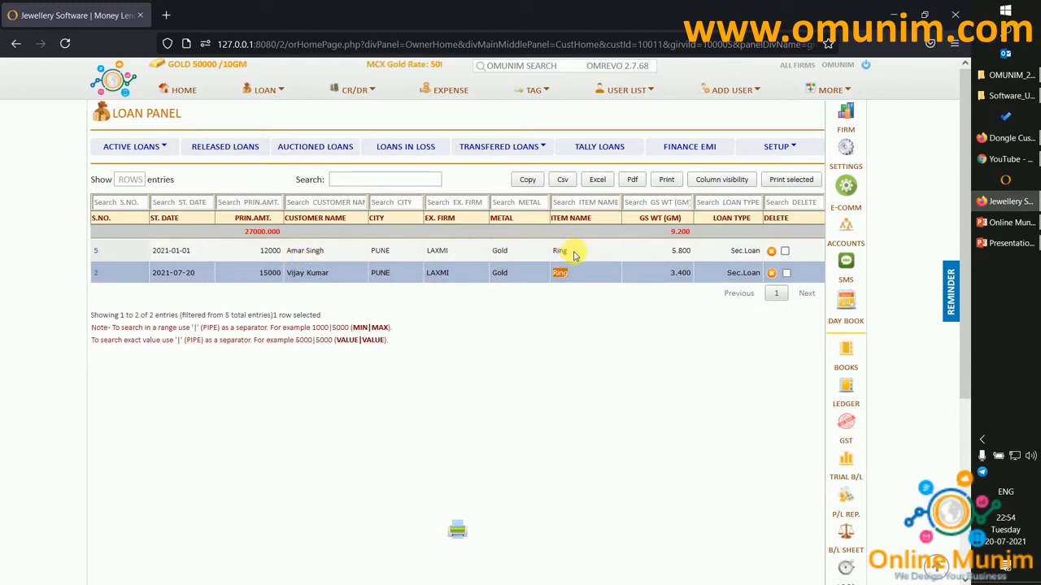
left_click(167, 150)
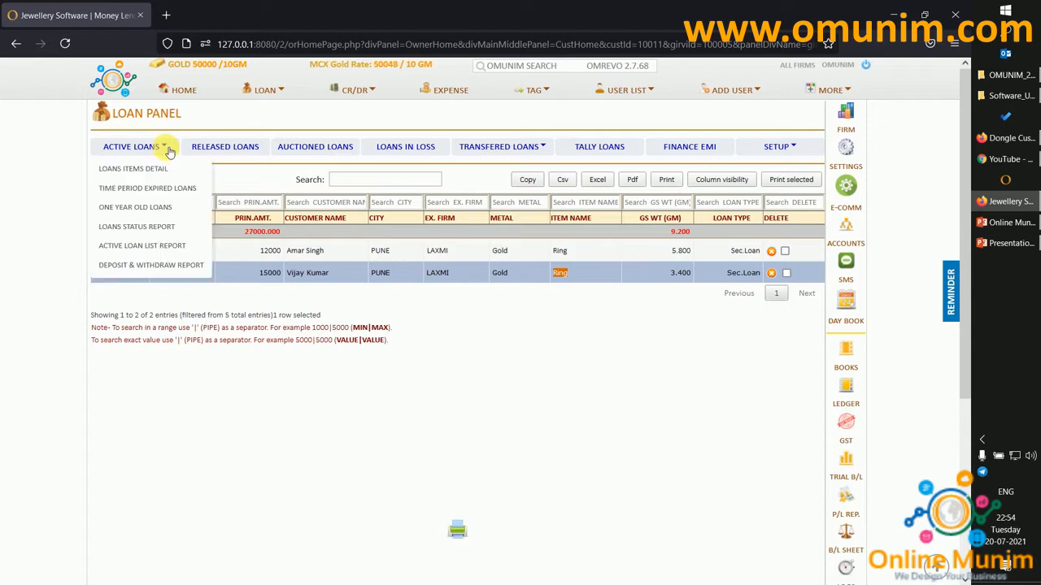
left_click(155, 189)
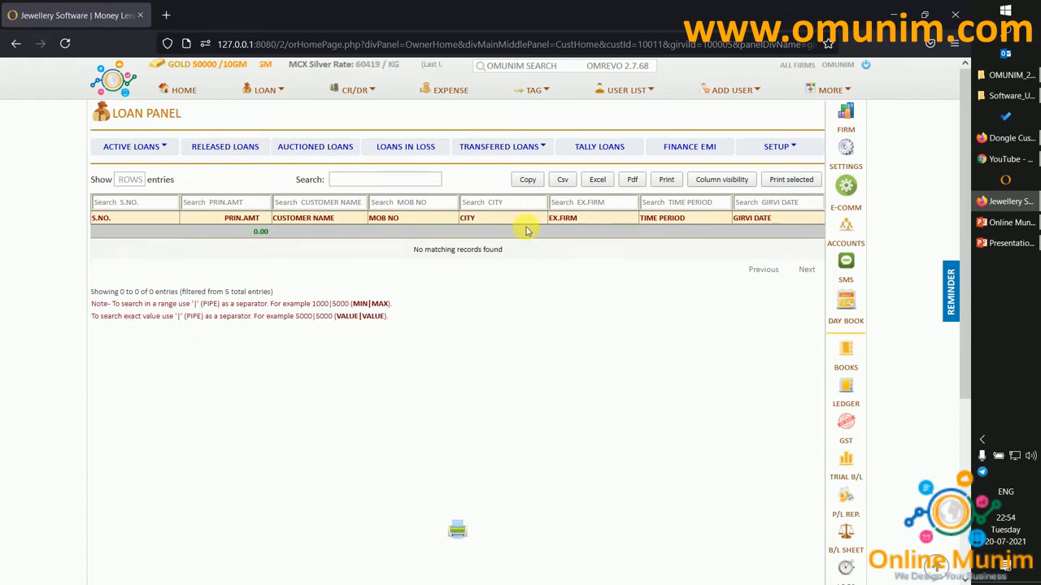
Step: Show the One Year Old Loans list, checking its number-of-months field, then dismiss the reports list
left_click(166, 148)
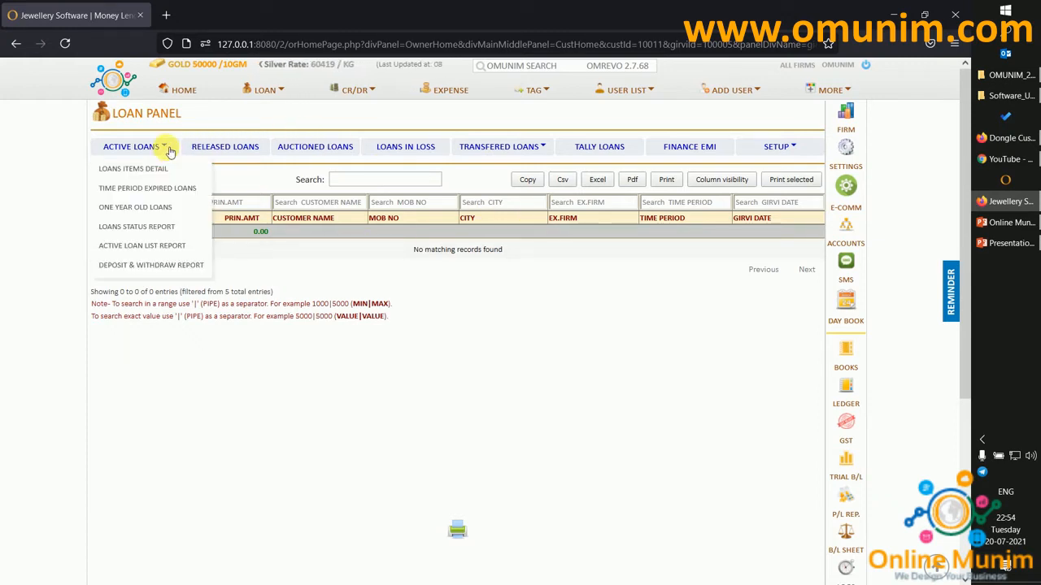
left_click(148, 208)
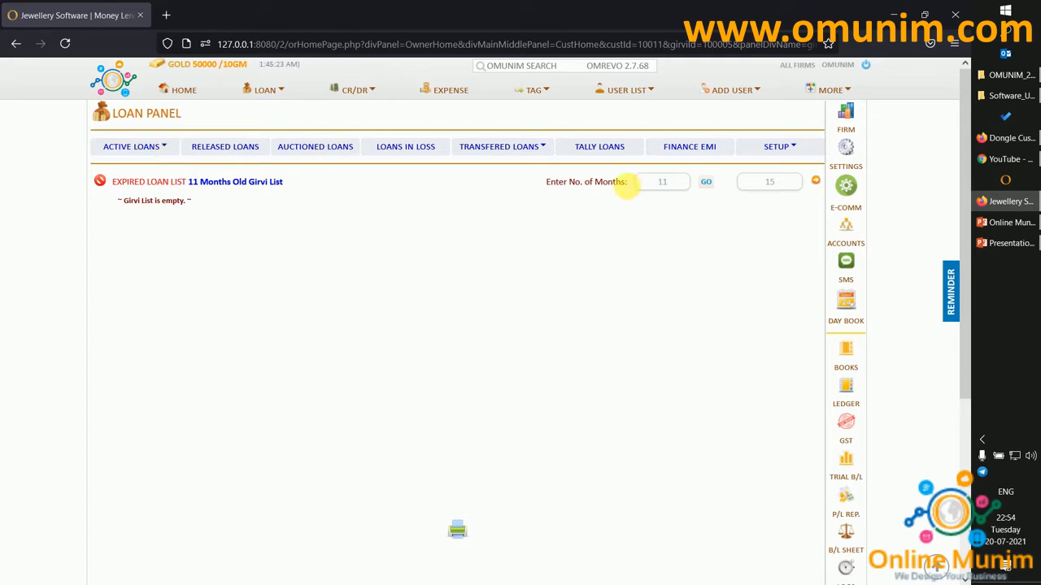
left_click_drag(621, 185, 553, 190)
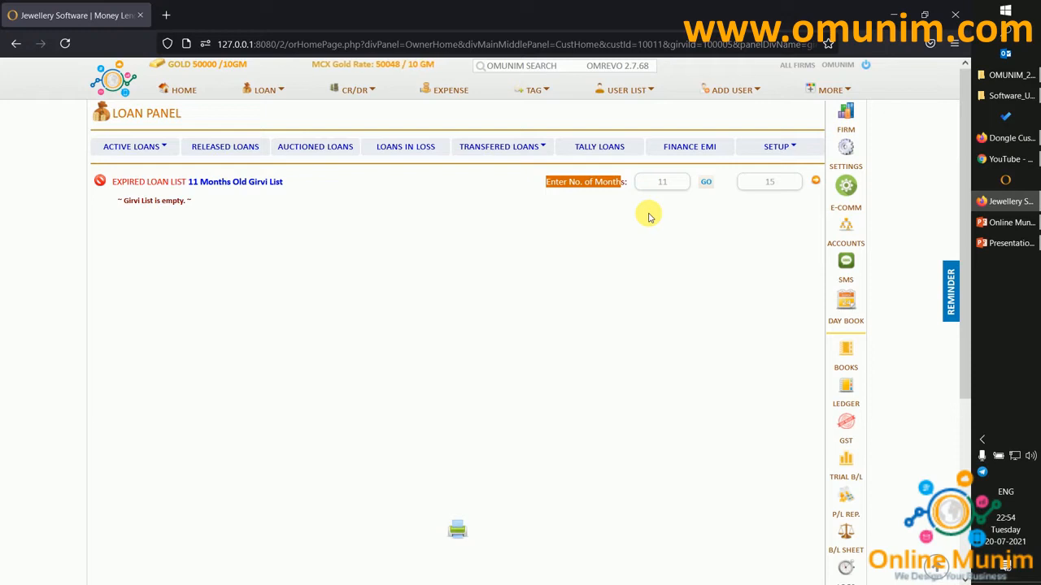
left_click(166, 148)
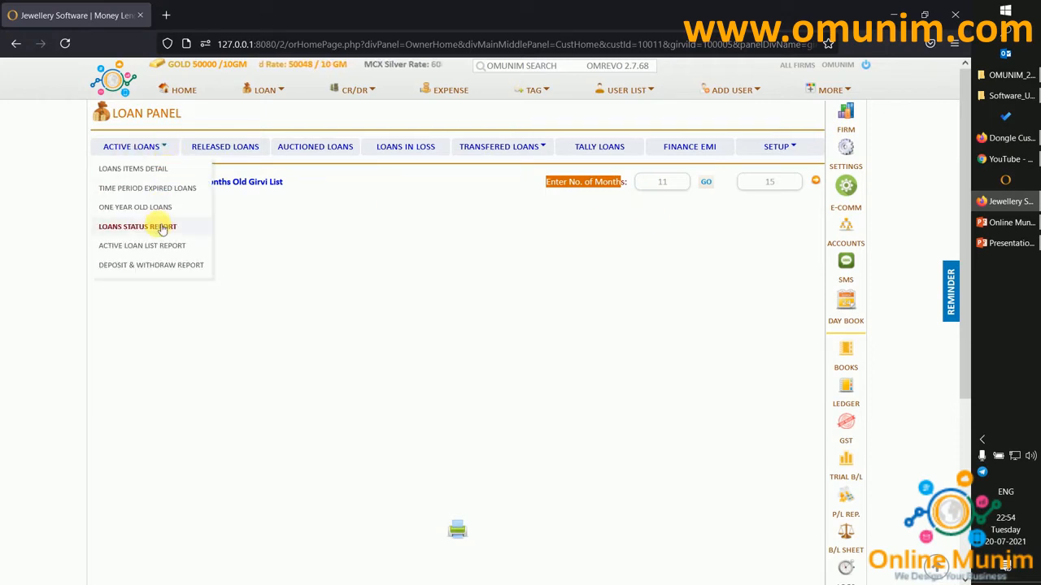
left_click(244, 246)
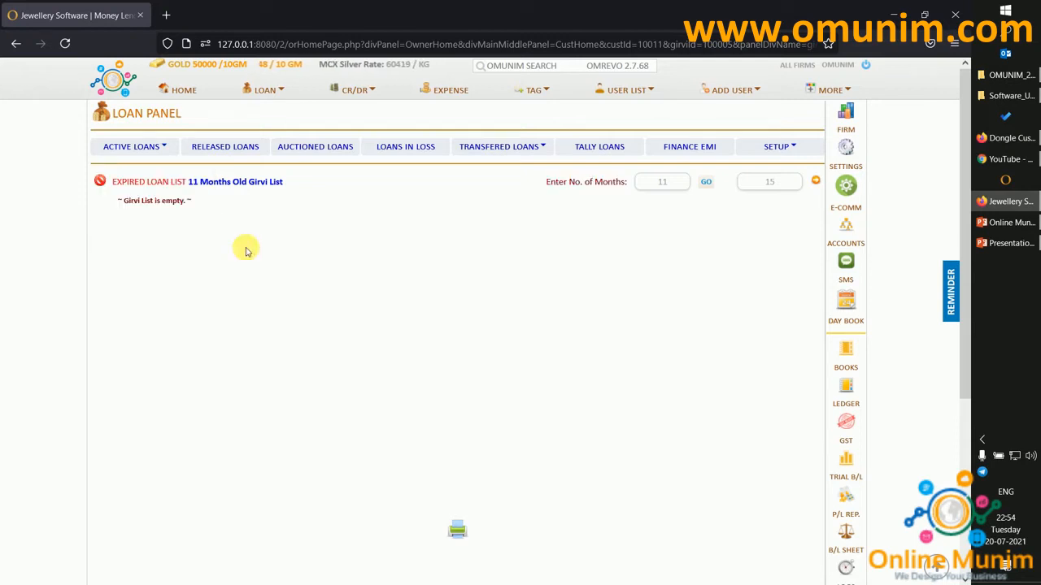
Step: Check the Released Loans and Loans In Loss lists, then go to the Loan Tally panel
left_click(225, 148)
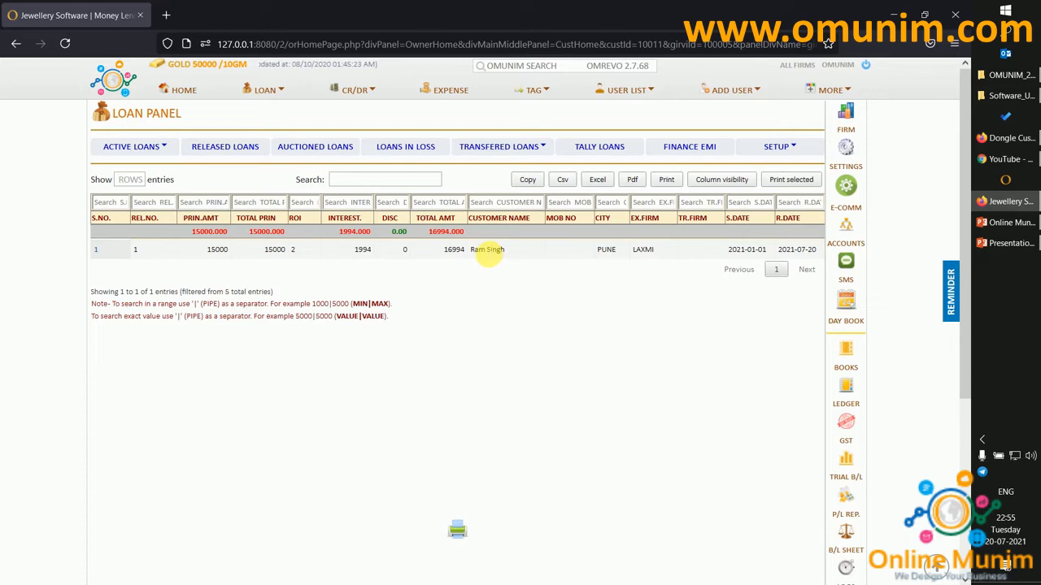
left_click(423, 147)
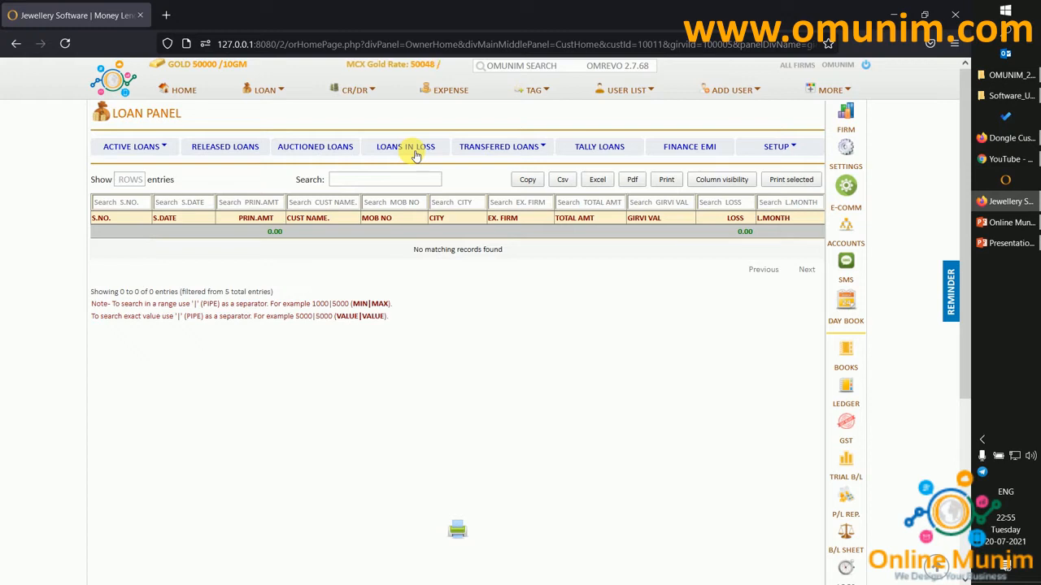
left_click(608, 149)
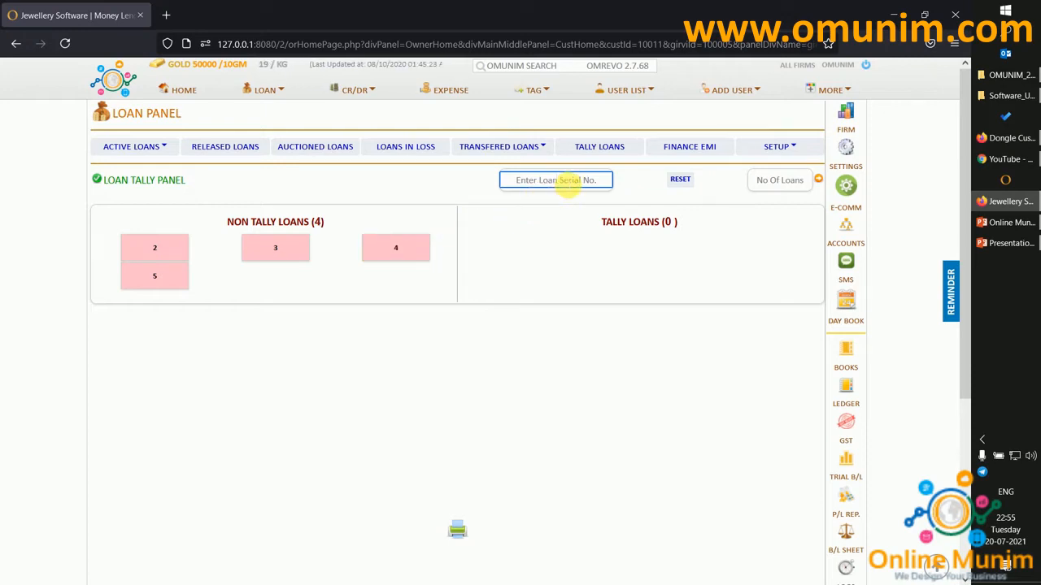
Step: Tally loan serials 3 and 4, confirming each, and check the tallied loans count
left_click(567, 182)
type("3")
key("Return")
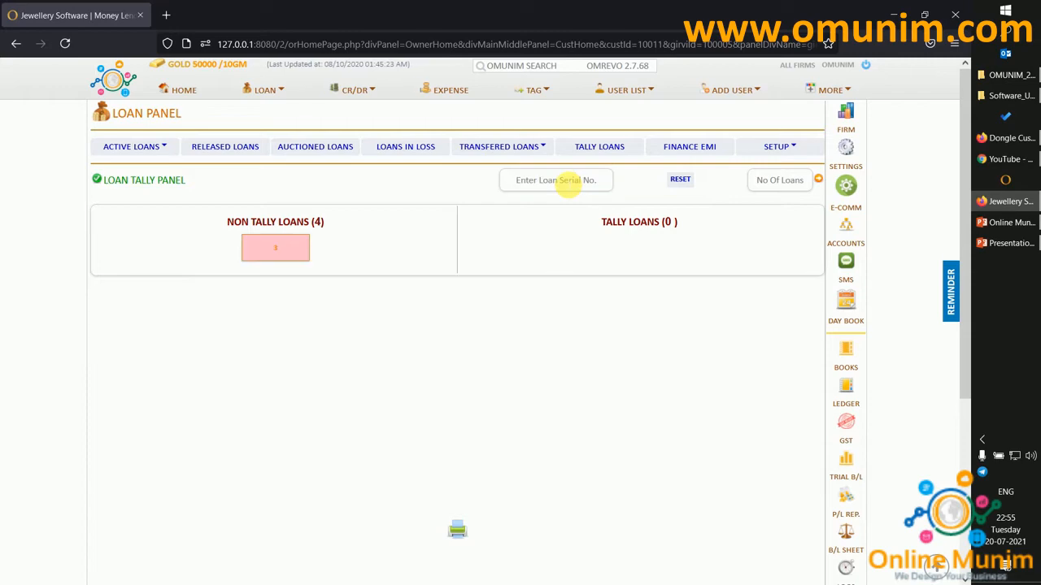
key("Return")
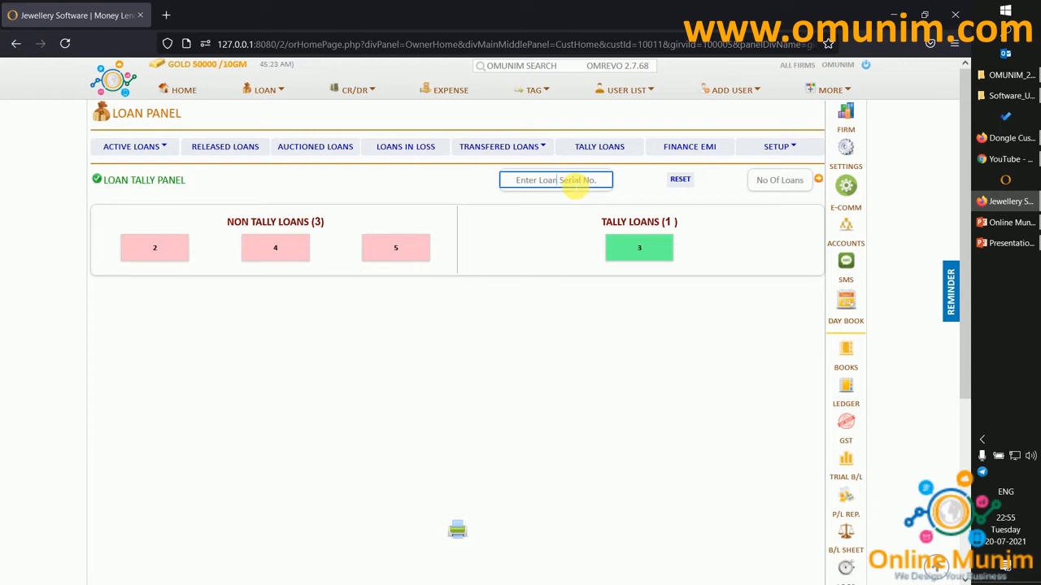
type("4")
key("Return")
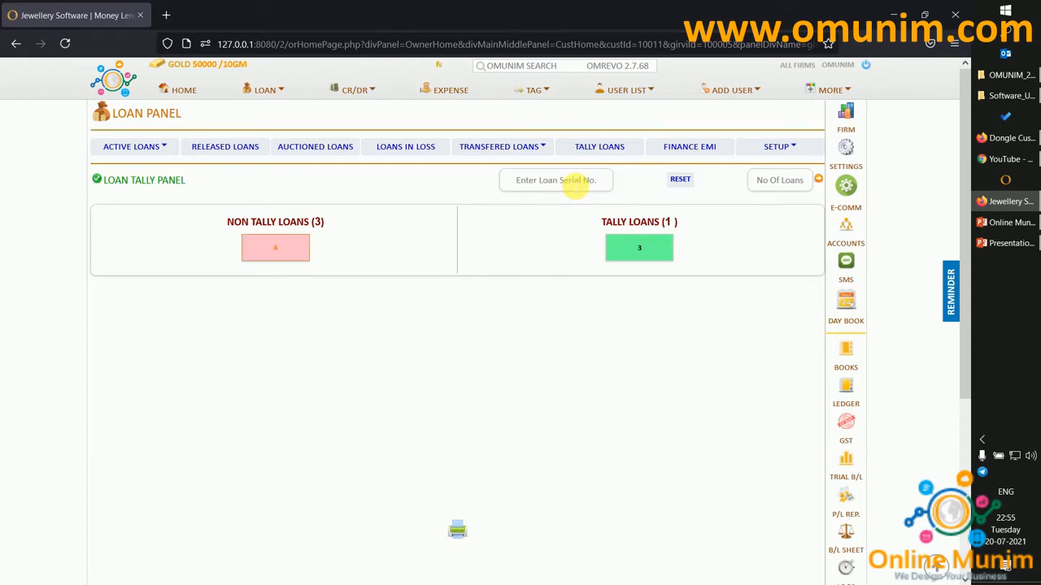
key("Return")
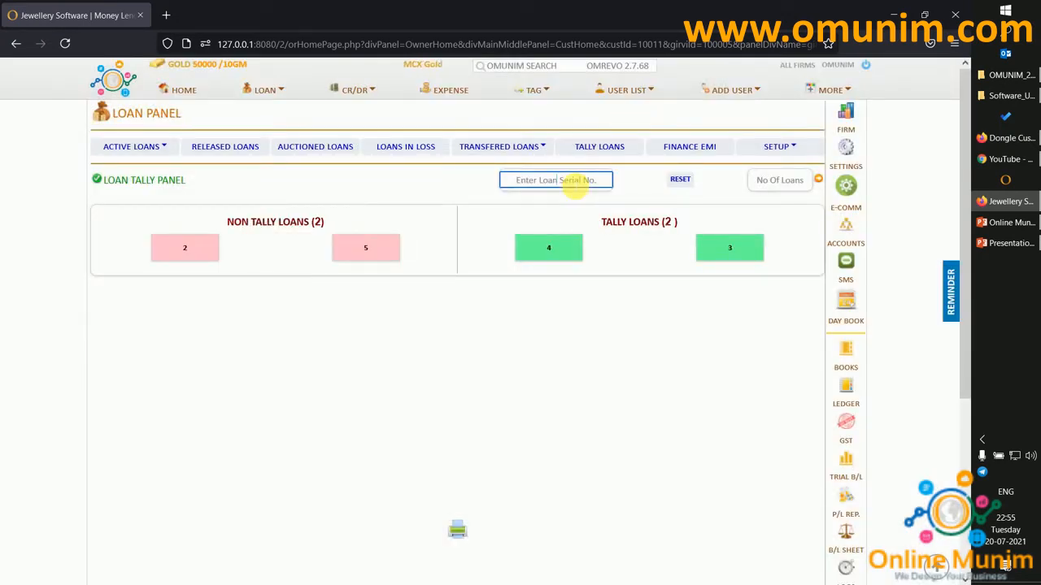
left_click_drag(601, 222, 665, 225)
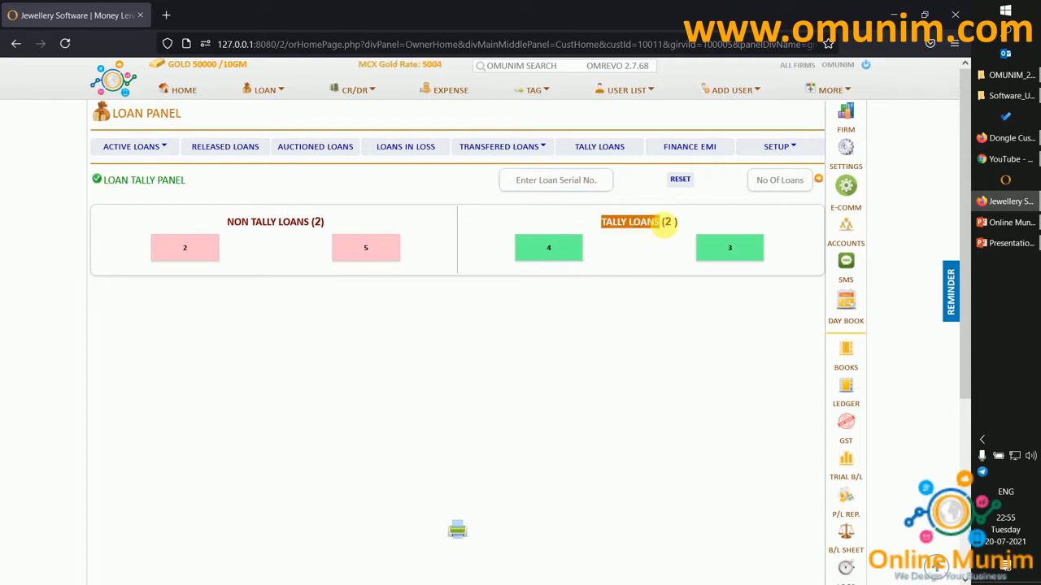
mouse_move(582, 260)
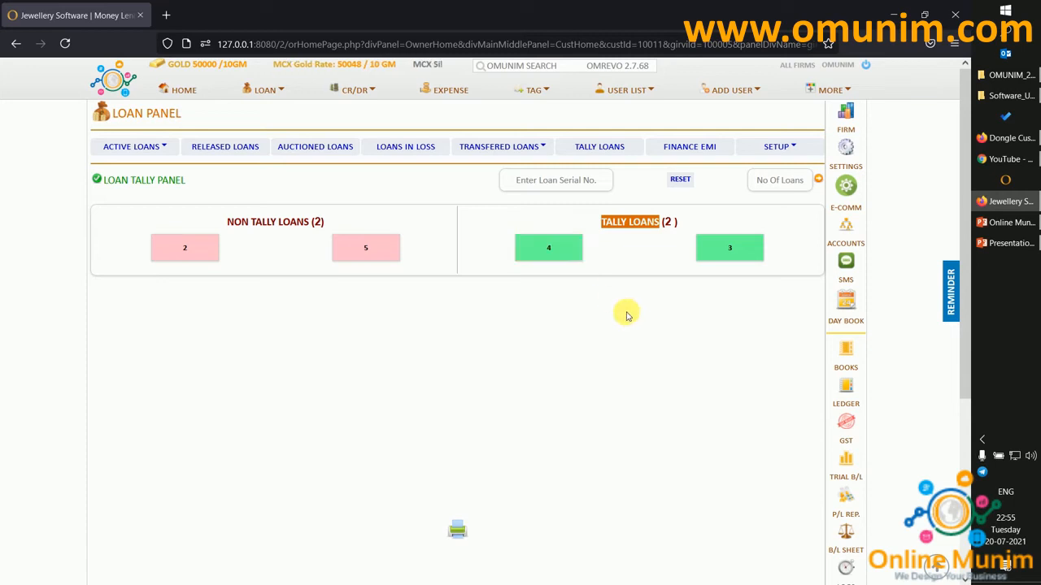
Step: Open the customer list, then log out and sign back in
left_click(627, 94)
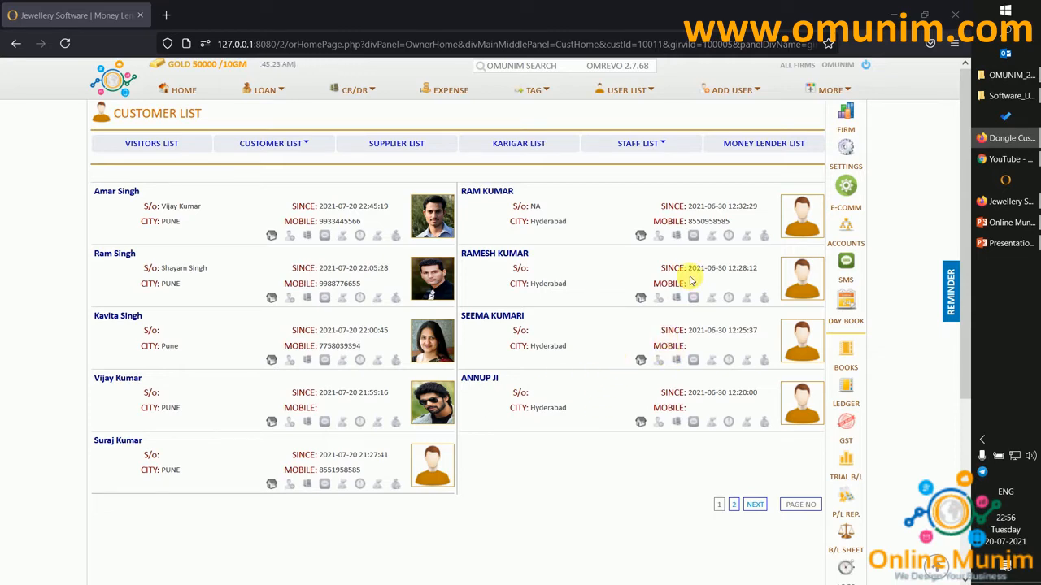
left_click(866, 64)
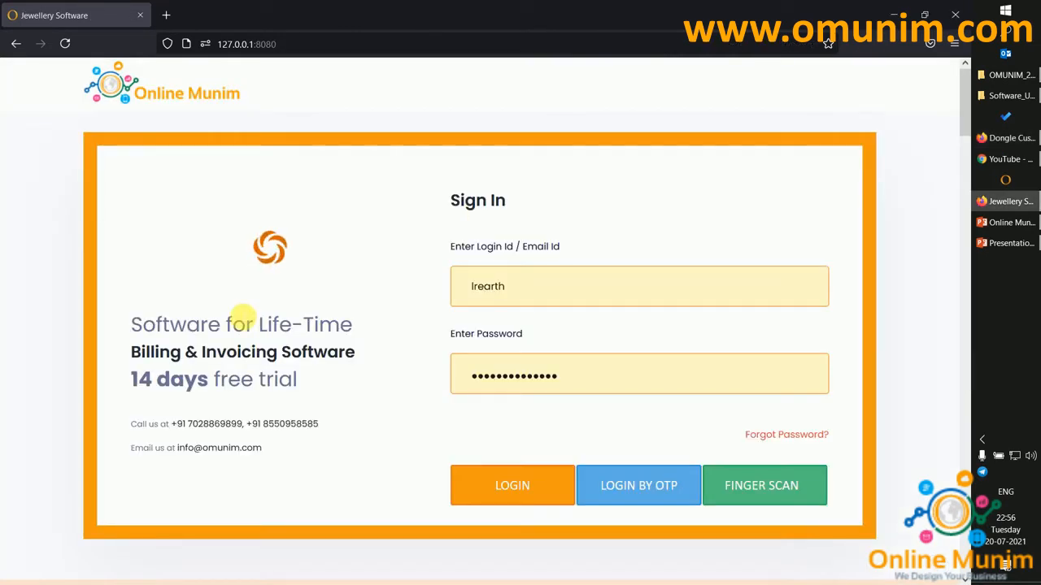
left_click(512, 488)
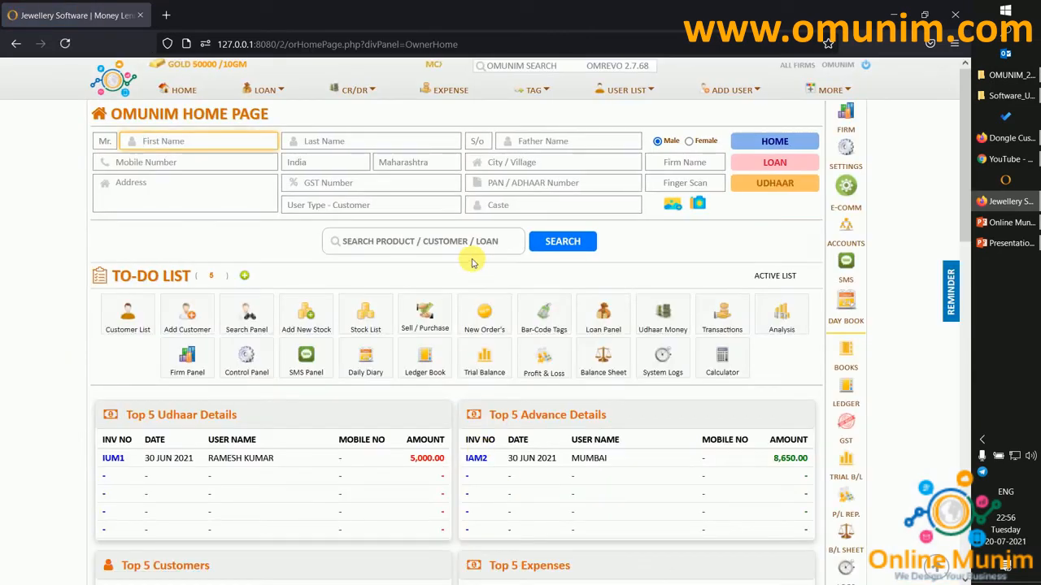
Step: Open the Pune customer's account from the customer list and start a new loan
left_click(633, 91)
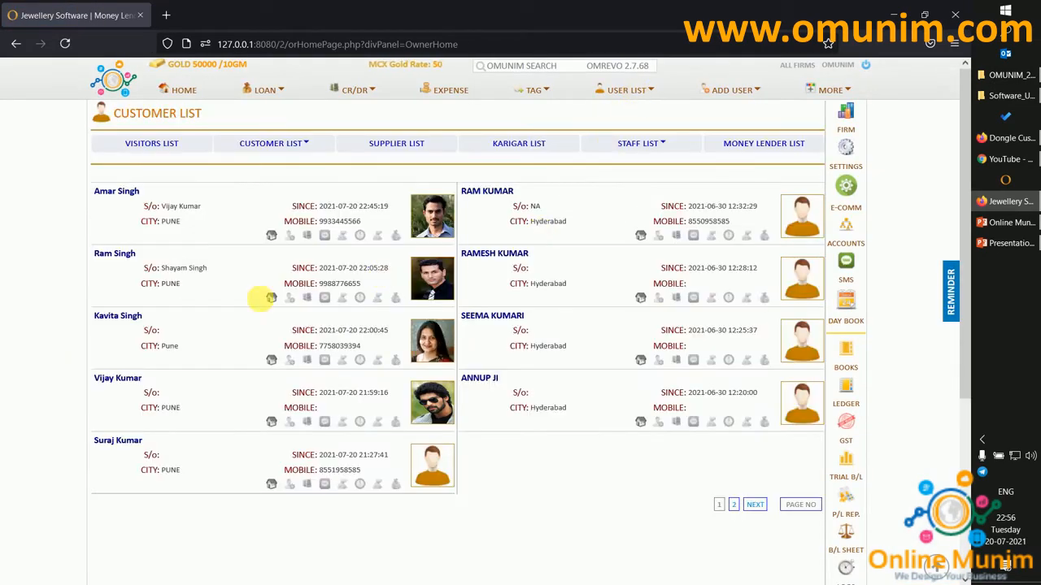
left_click(122, 378)
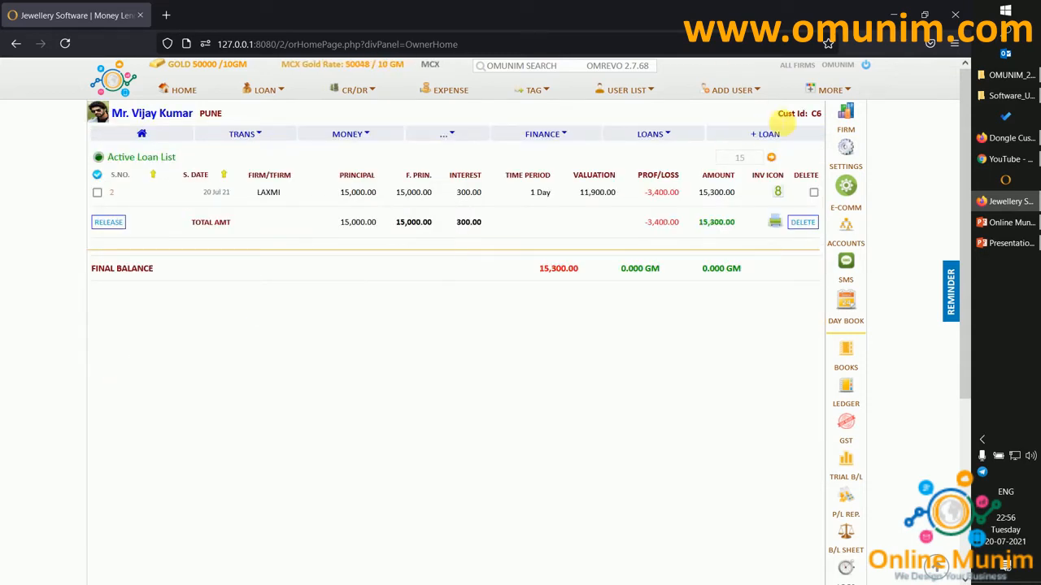
left_click(764, 135)
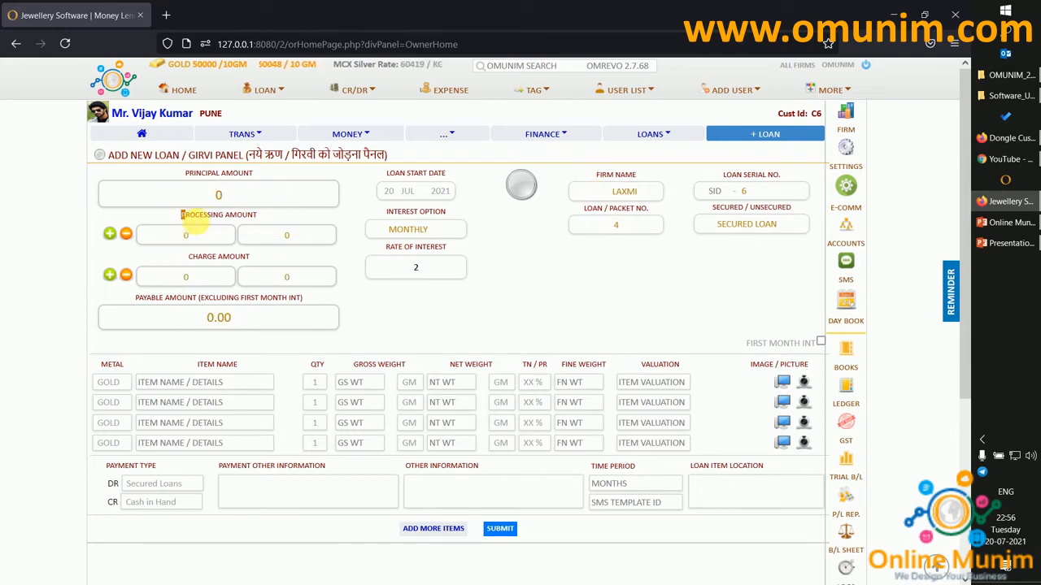
Step: Enter a 15000 principal with a 1% processing fee (150) deducted from the payable amount
left_click_drag(184, 216, 255, 216)
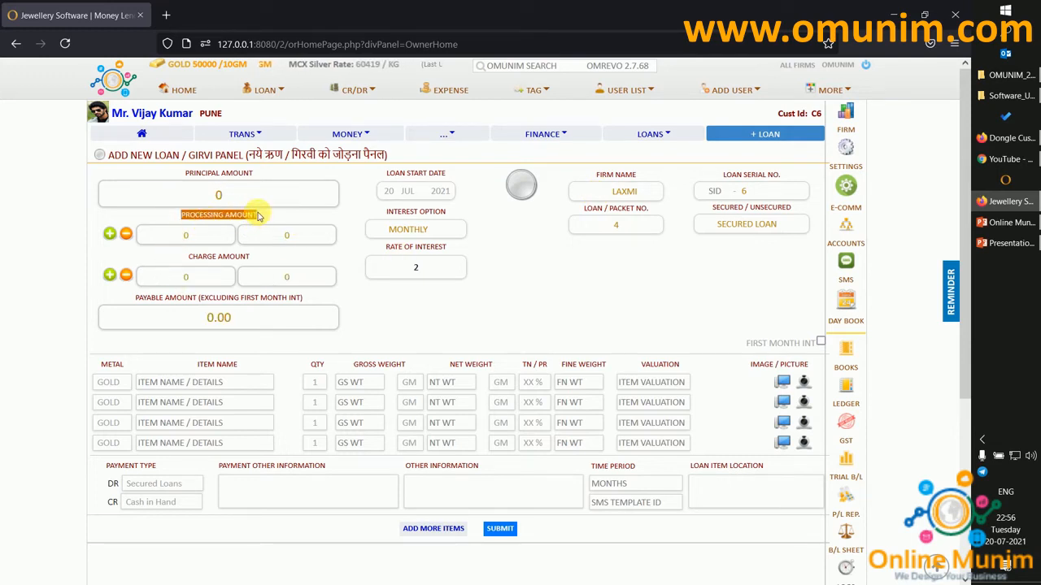
left_click(252, 196)
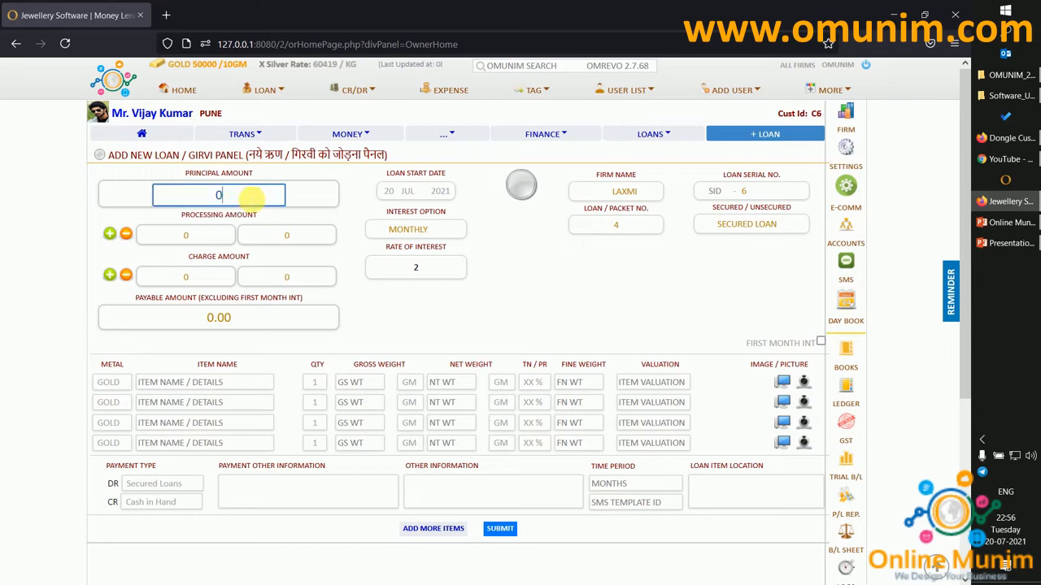
key("BackSpace")
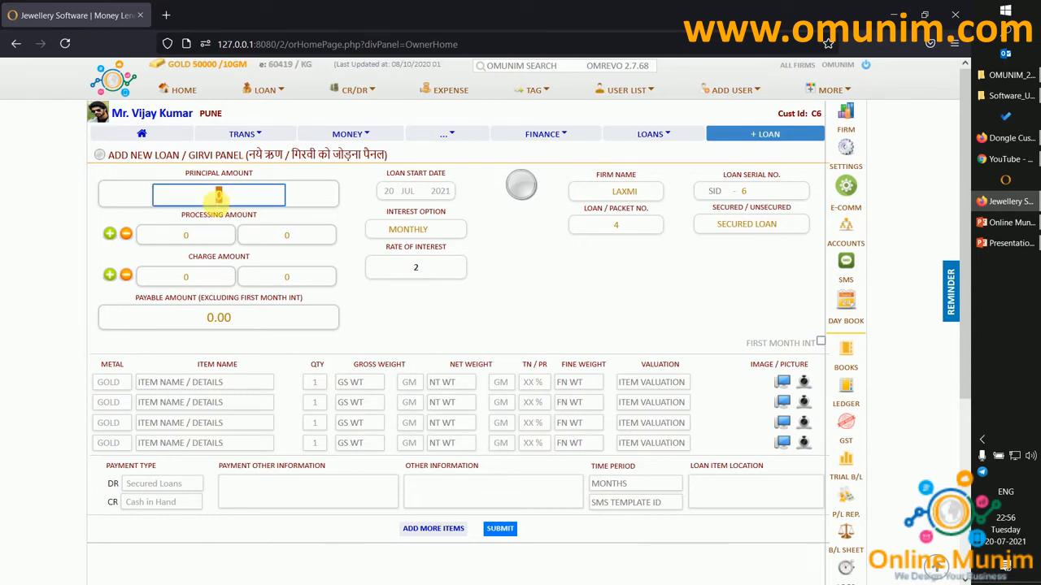
type("15000")
key("Tab")
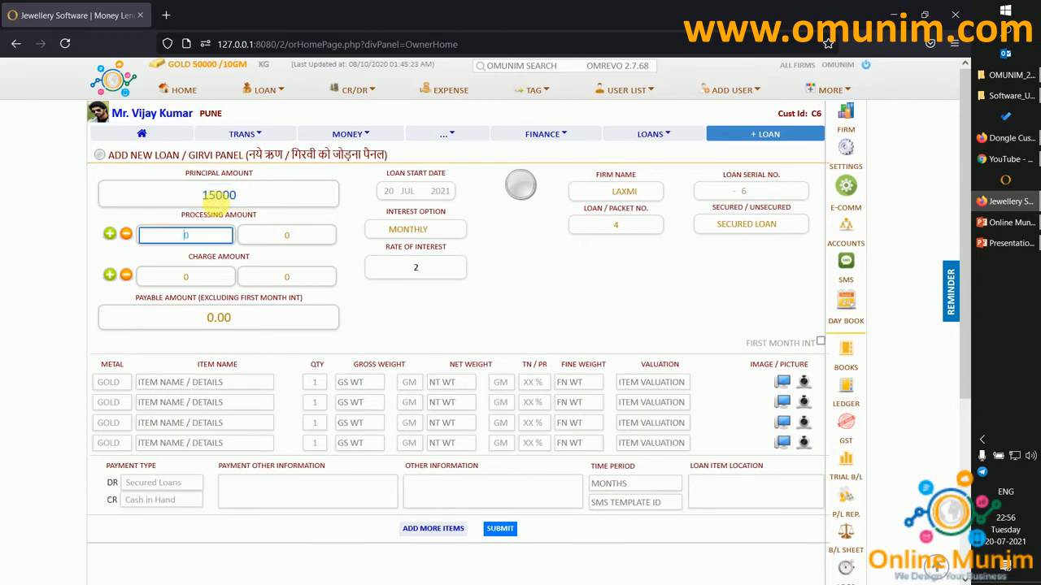
key("BackSpace")
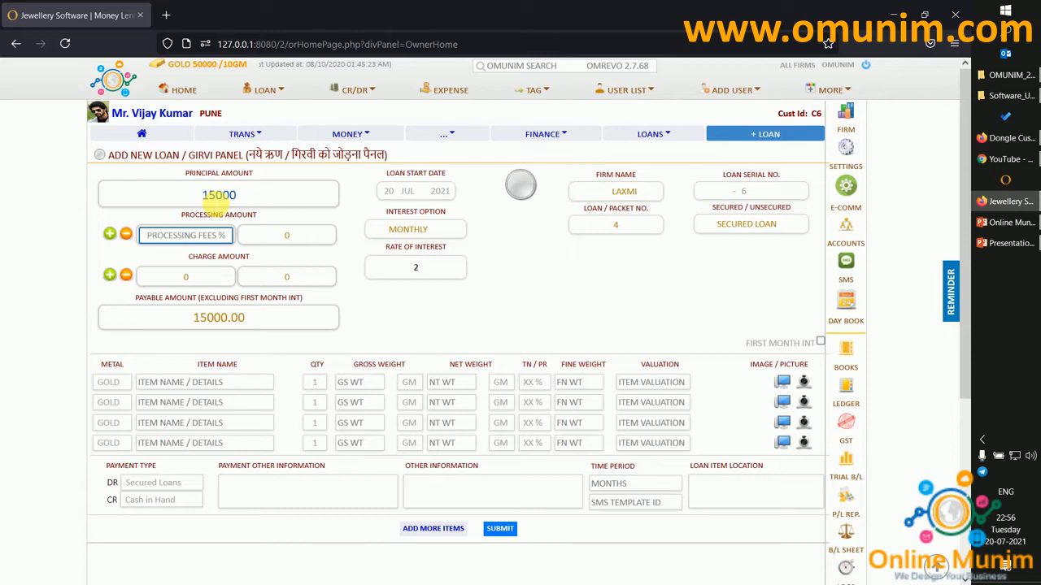
type("1")
key("Tab")
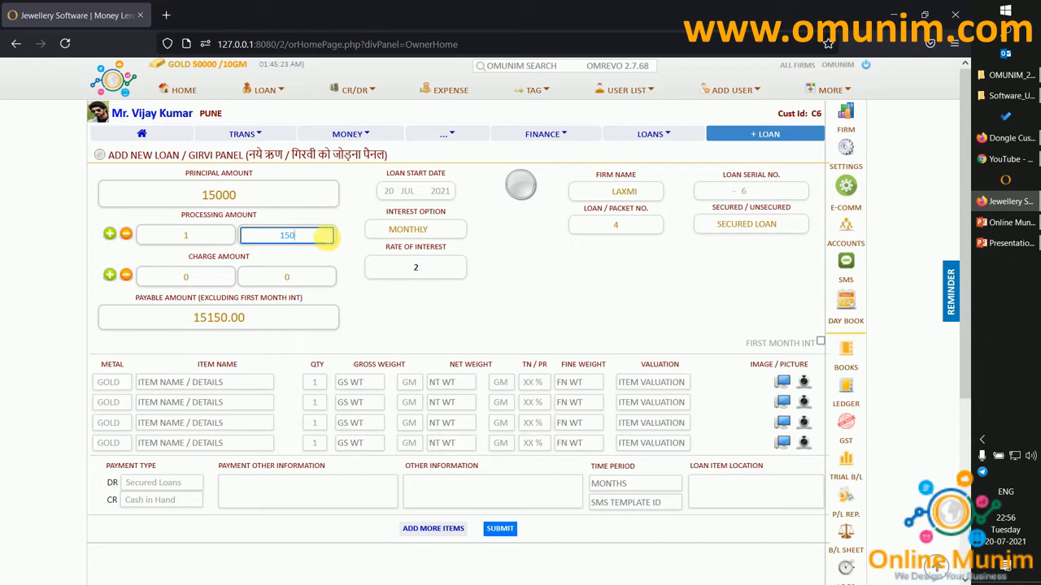
left_click(126, 234)
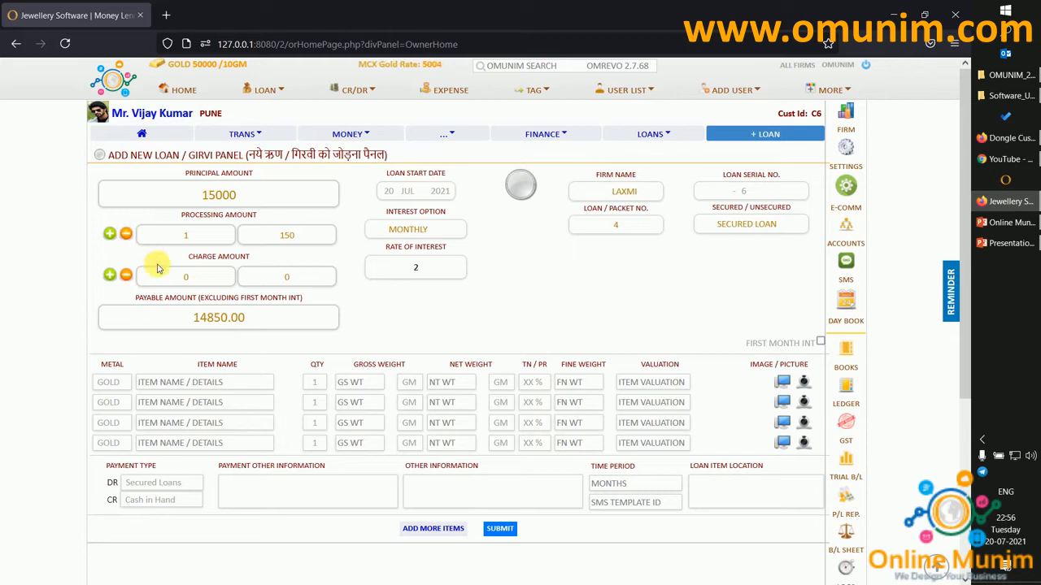
Step: Add a 1% charge (150) so the payable amount becomes 14700.00
left_click_drag(198, 300, 134, 298)
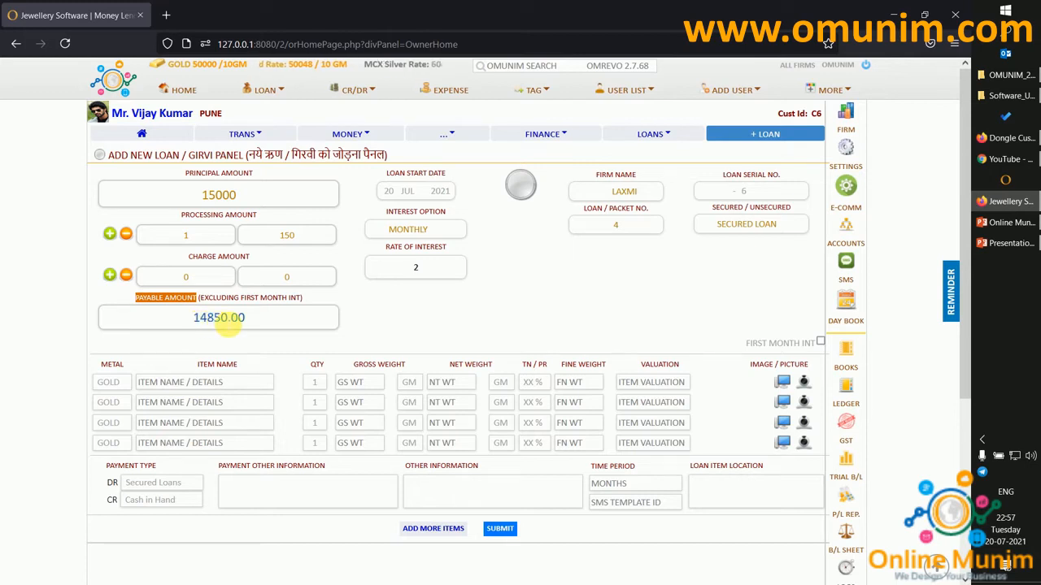
left_click(198, 278)
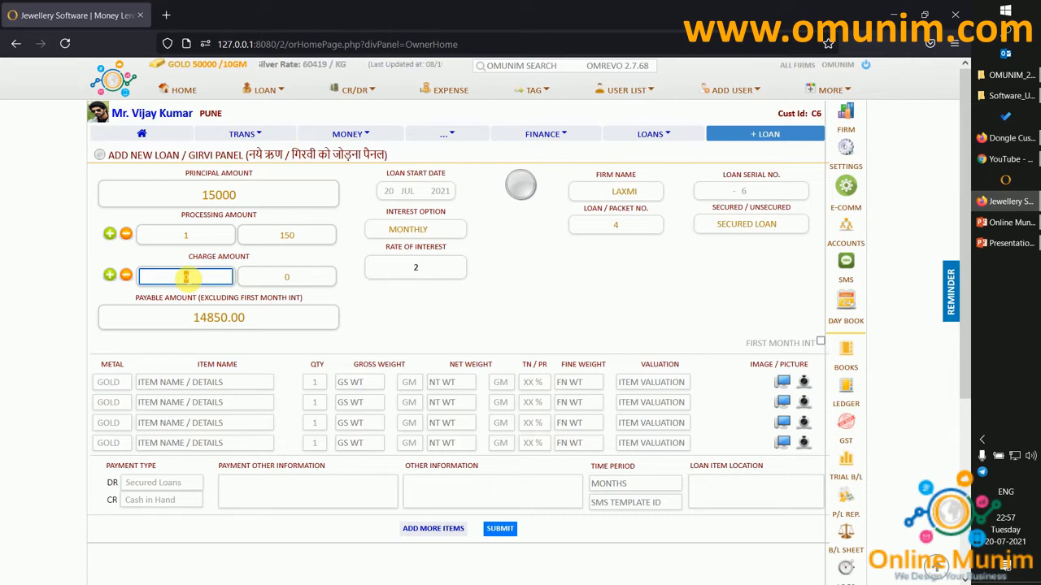
type("1")
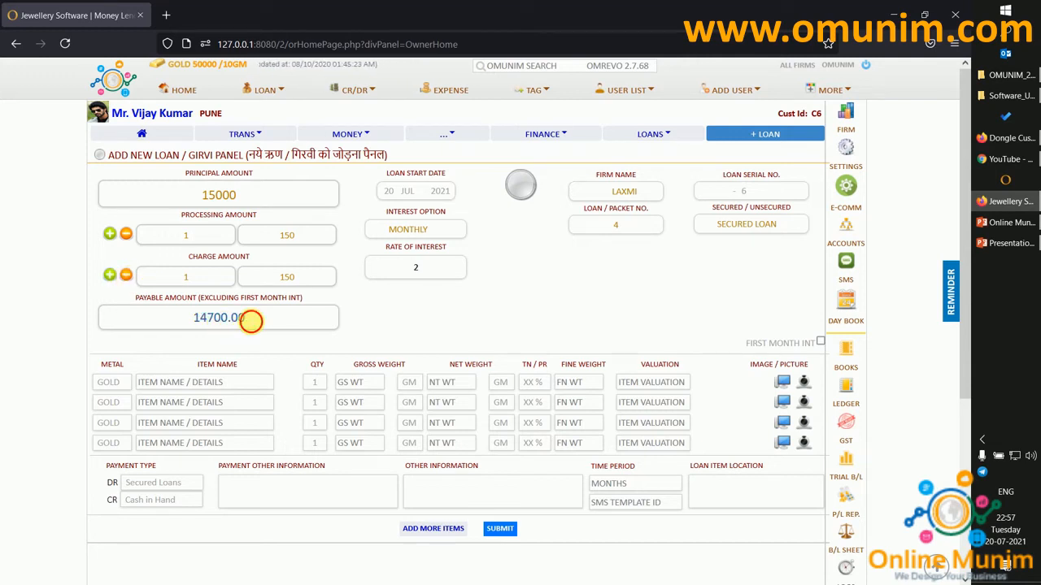
left_click_drag(244, 321, 200, 323)
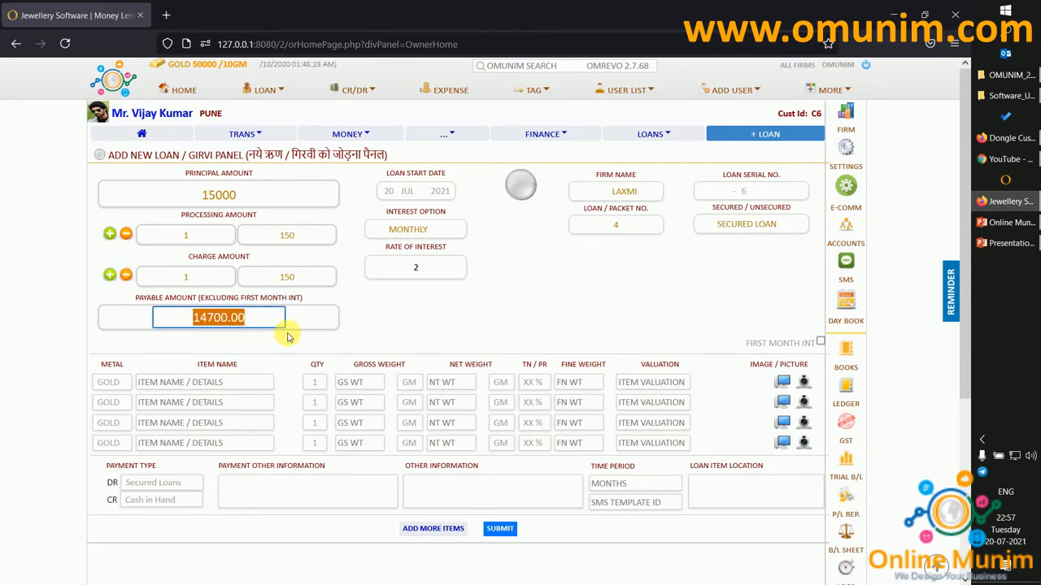
left_click(386, 313)
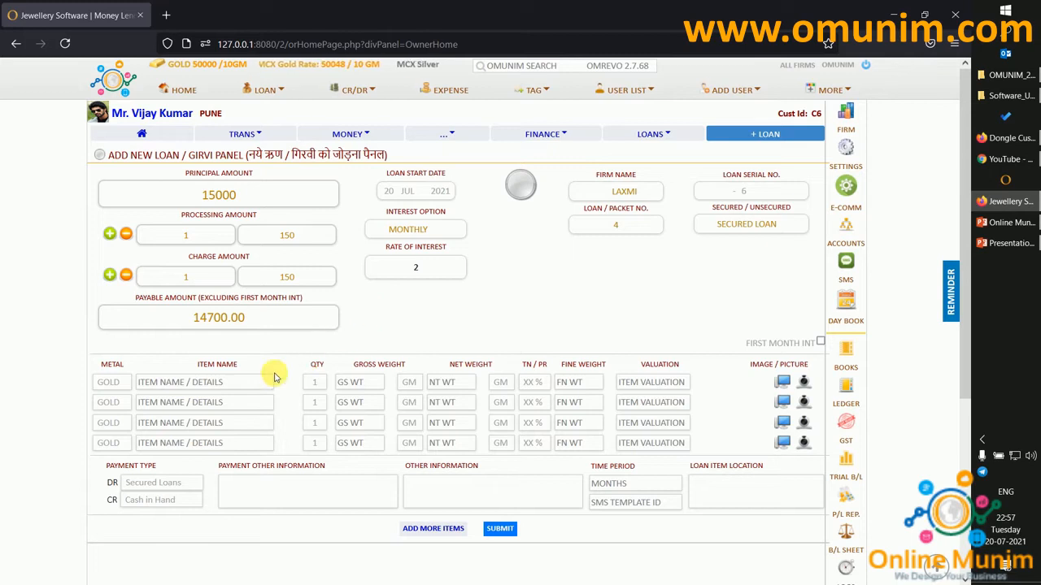
Step: Add a gold Ear Ring of 5 GM at 86% purity (4.300 fine weight) and submit the loan
left_click(240, 389)
type("ring")
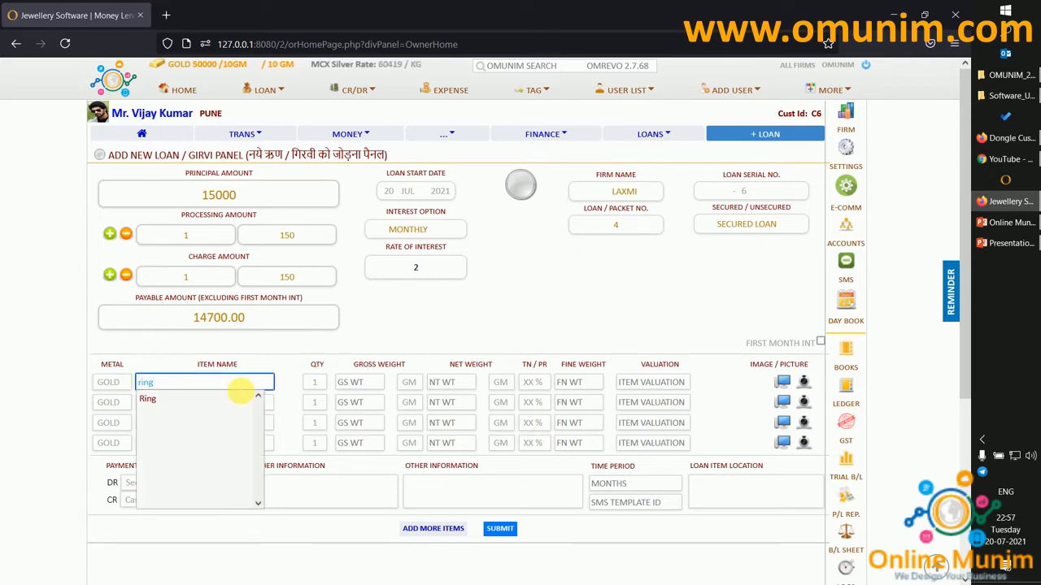
left_click_drag(241, 390, 114, 398)
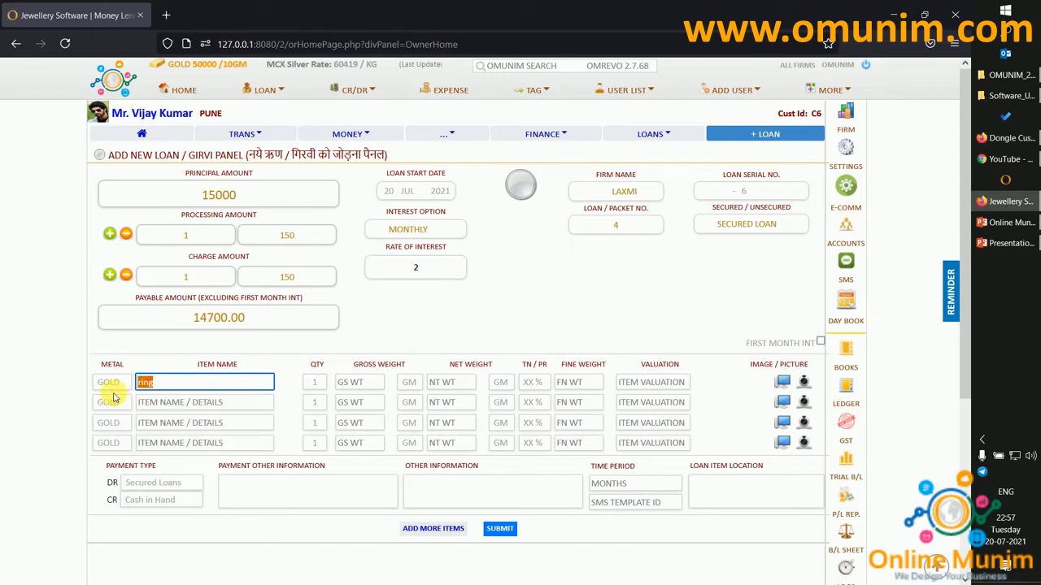
type("ear")
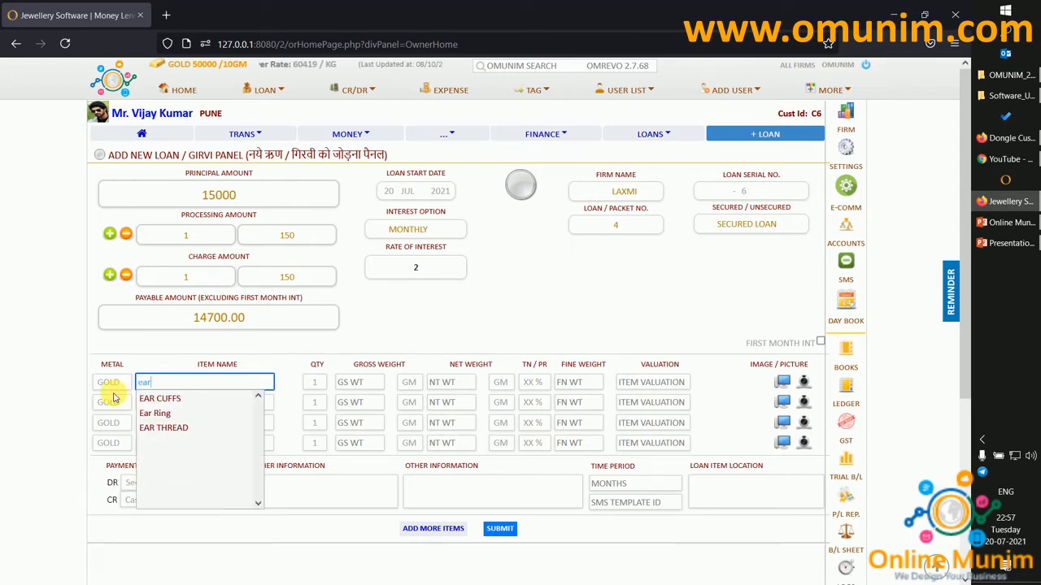
left_click(154, 413)
left_click(362, 382)
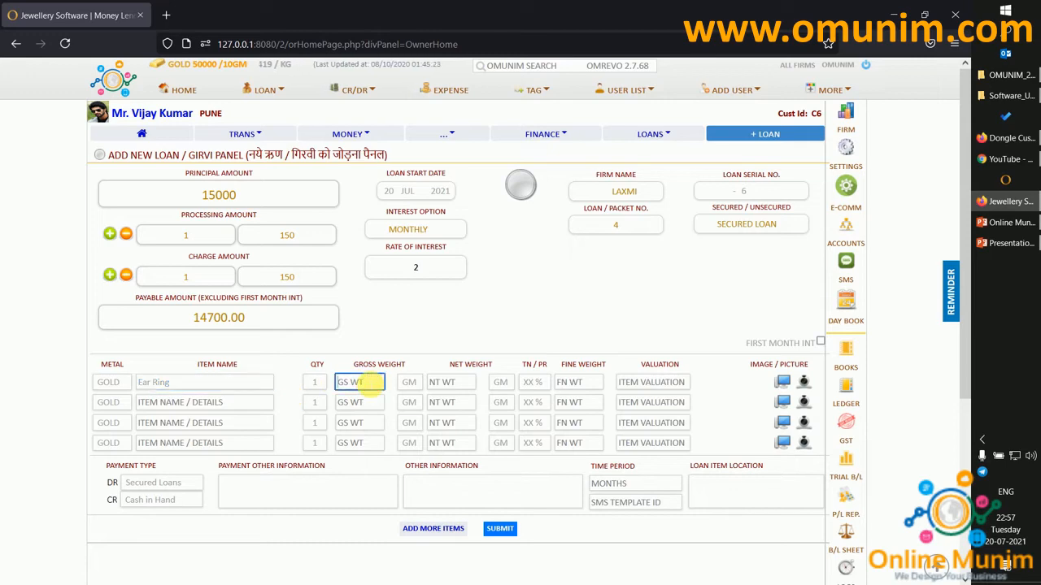
type("5")
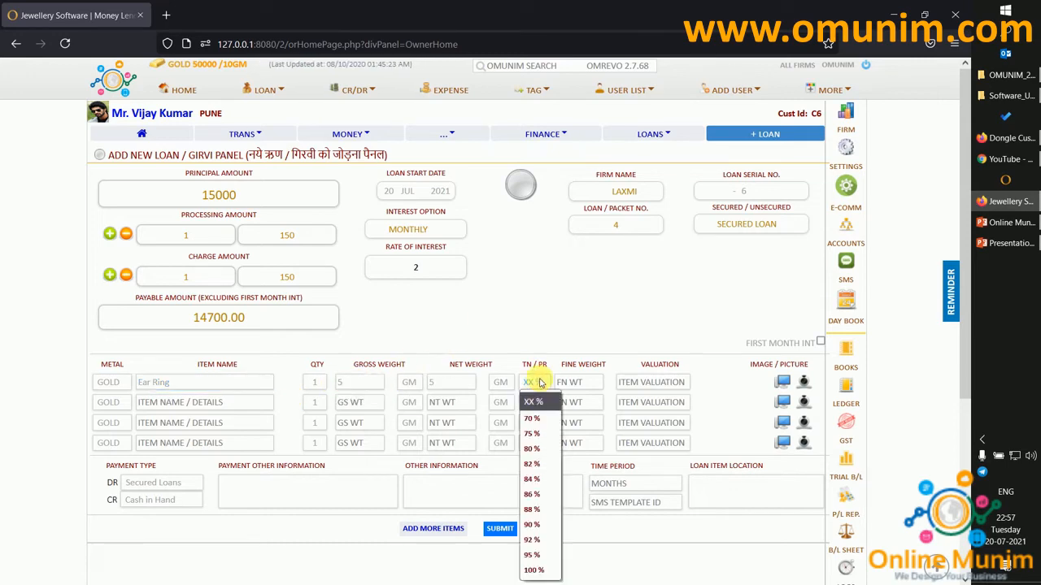
left_click(533, 382)
left_click(530, 494)
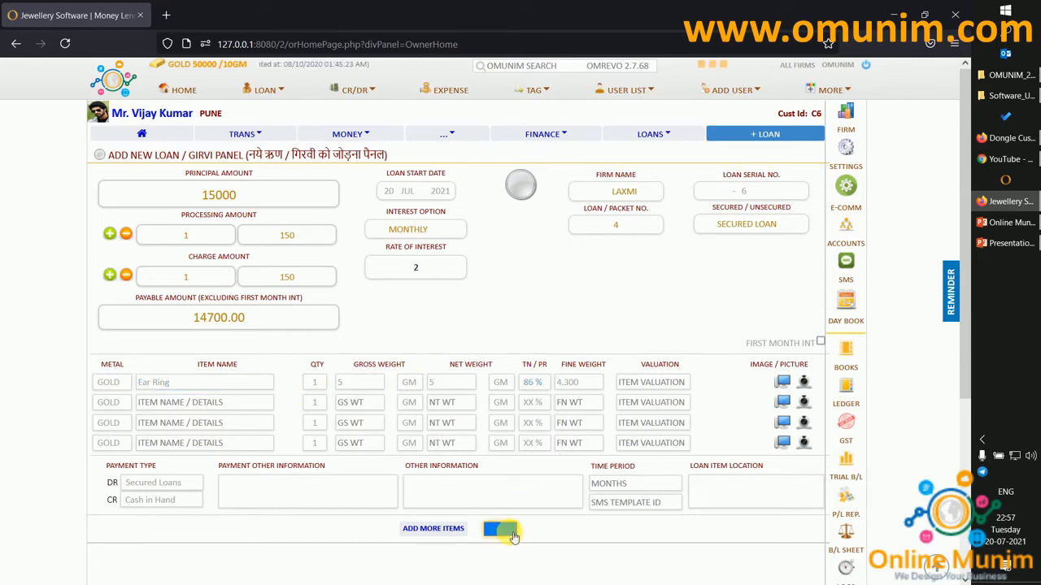
left_click(504, 530)
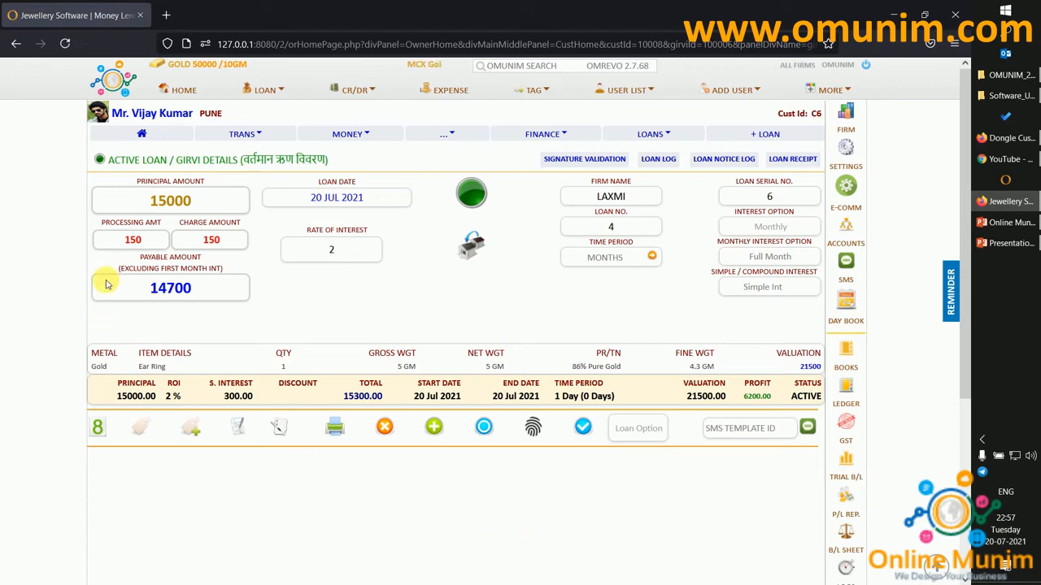
left_click_drag(137, 182, 207, 187)
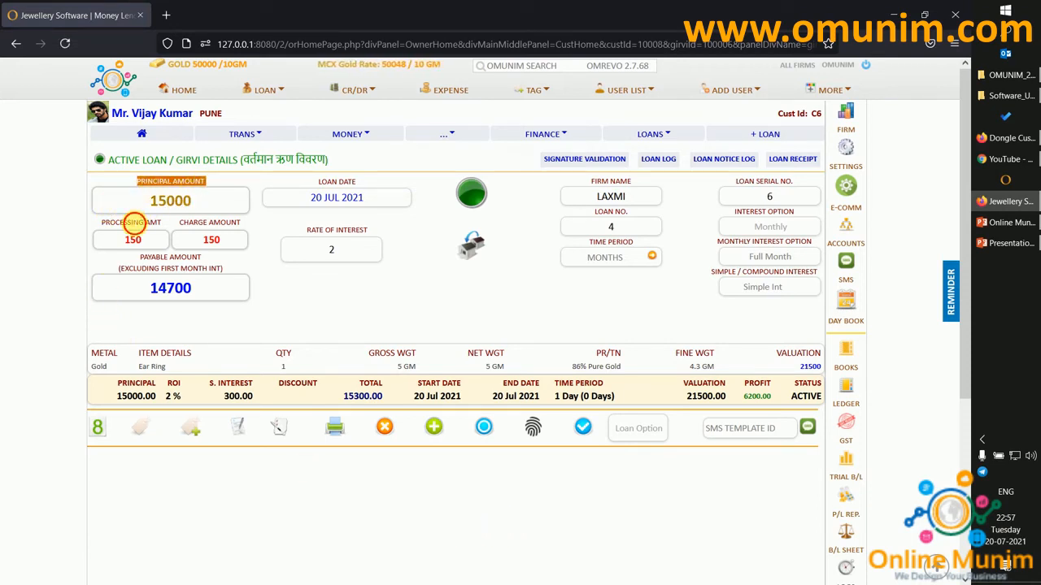
double_click(133, 222)
double_click(195, 223)
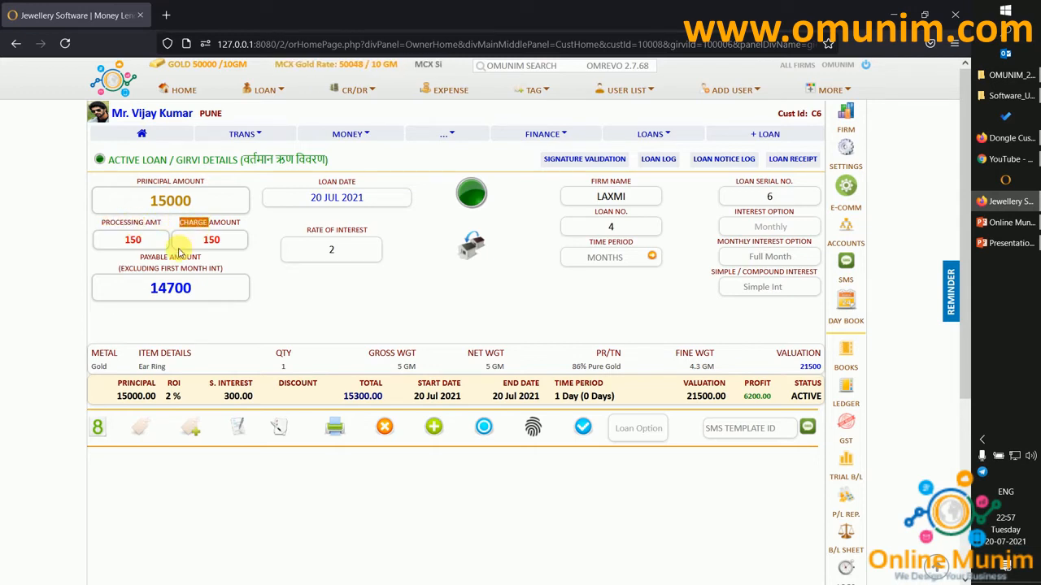
double_click(152, 257)
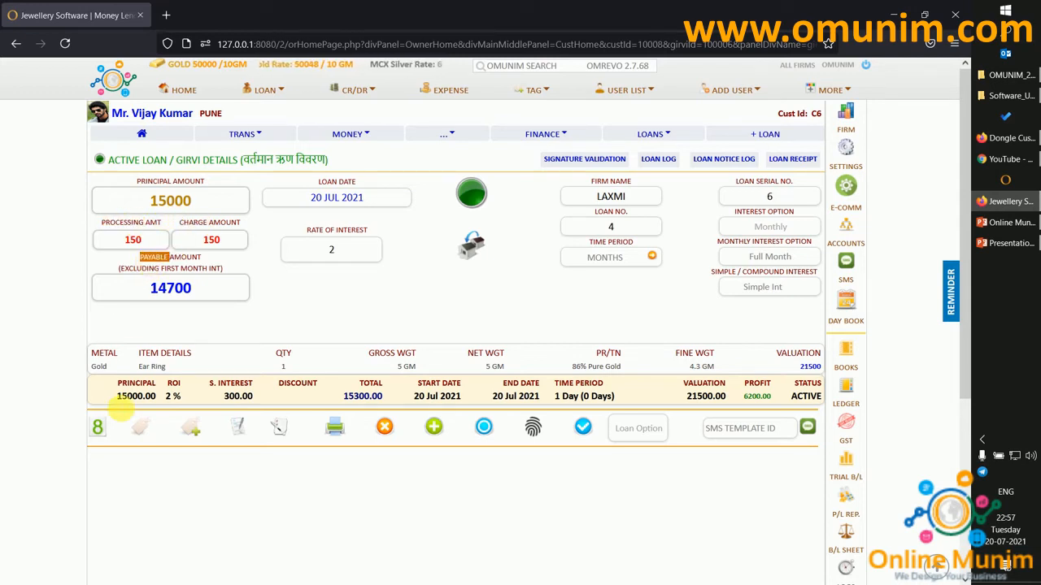
double_click(130, 396)
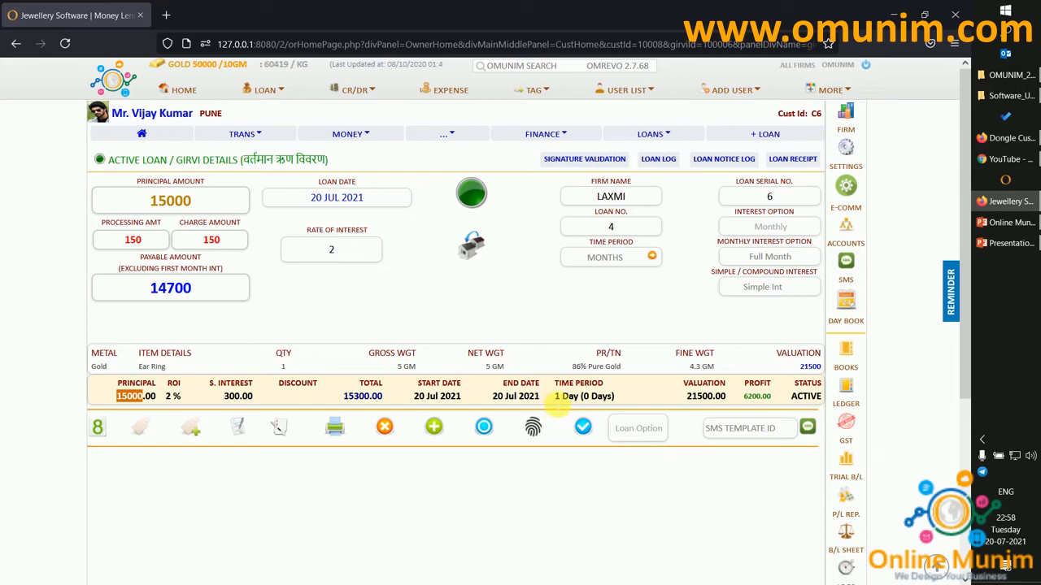
left_click_drag(554, 397, 618, 399)
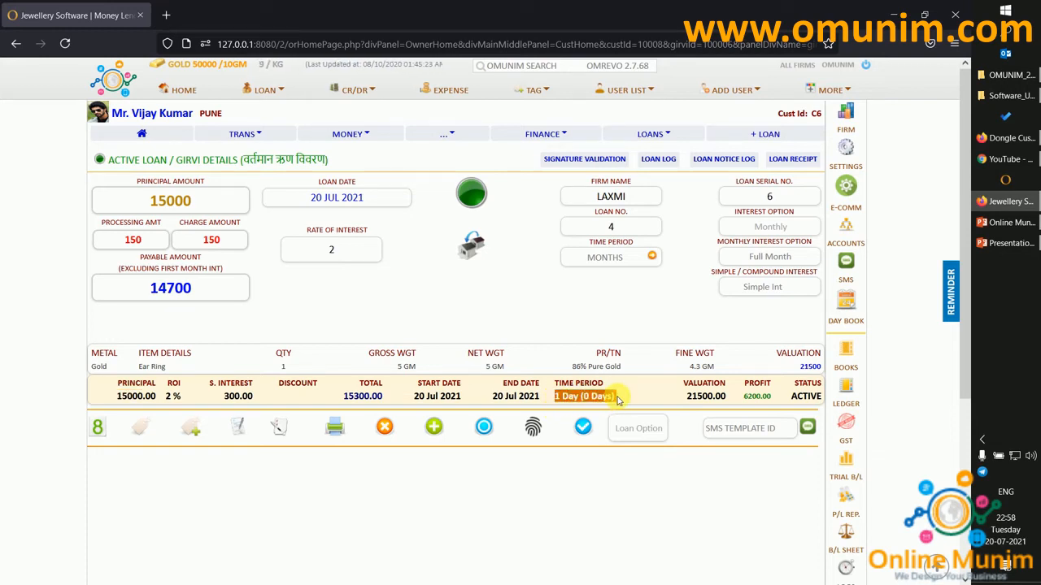
left_click(439, 303)
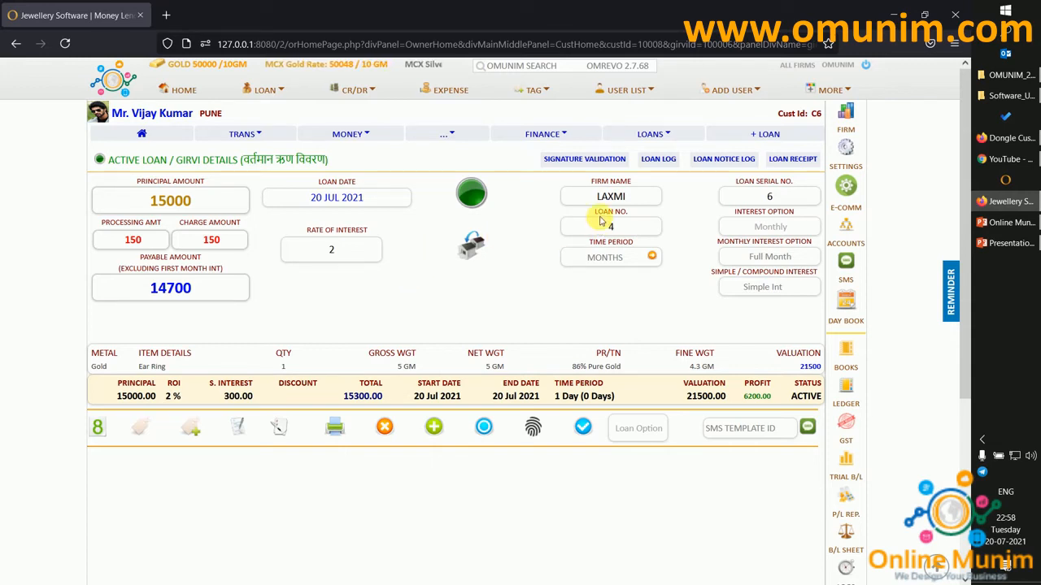
Step: Start a finance loan with 10000 principal and 400 process fees
left_click(553, 138)
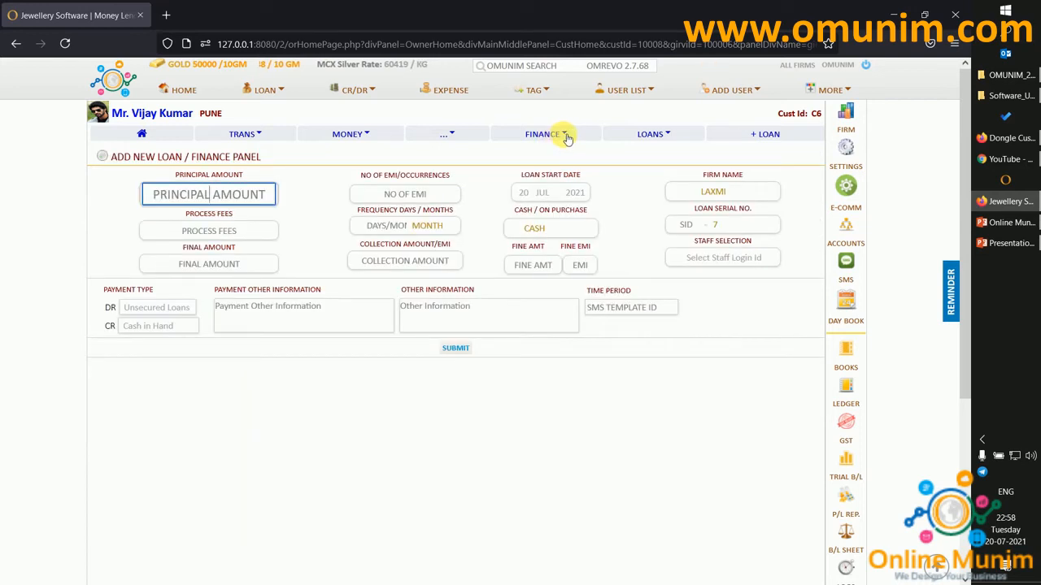
left_click(248, 195)
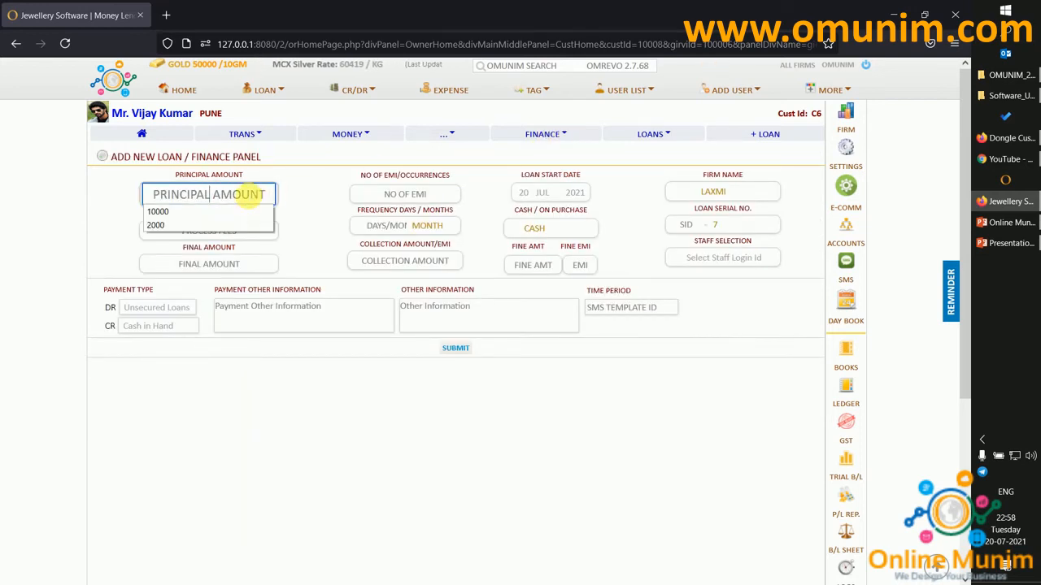
left_click(176, 213)
left_click(209, 231)
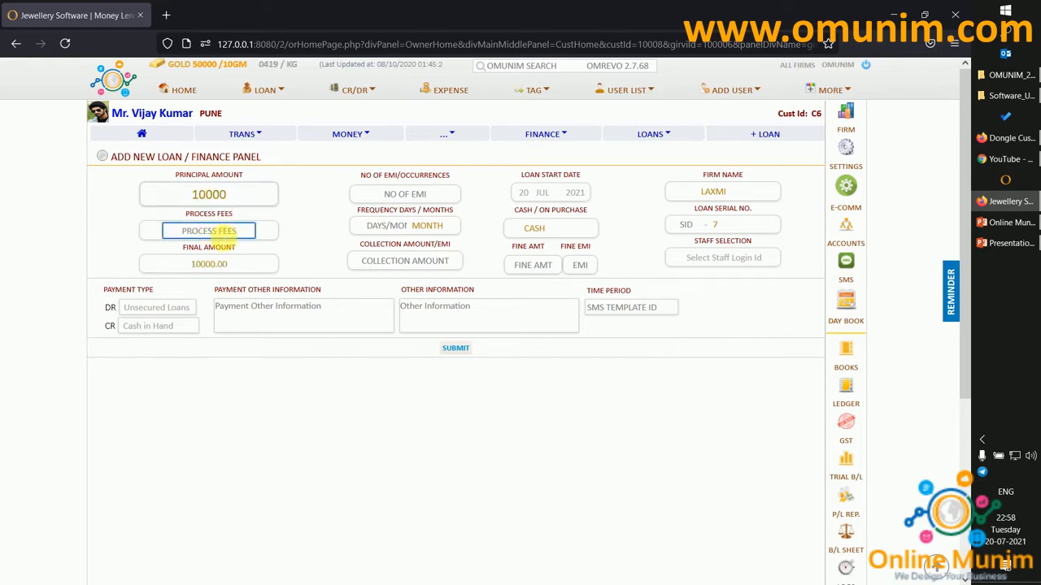
type("4")
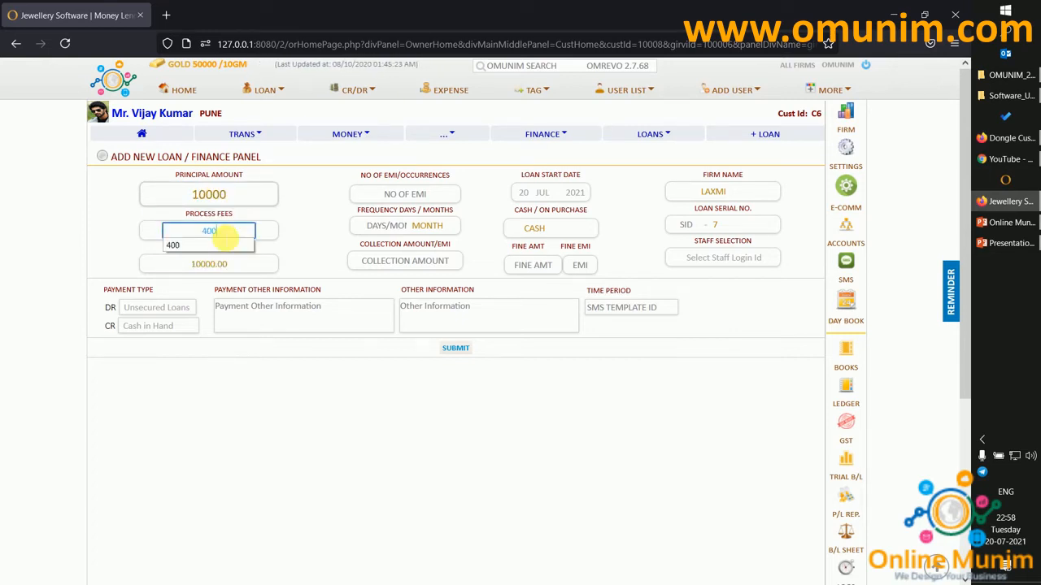
type("00")
key("Tab")
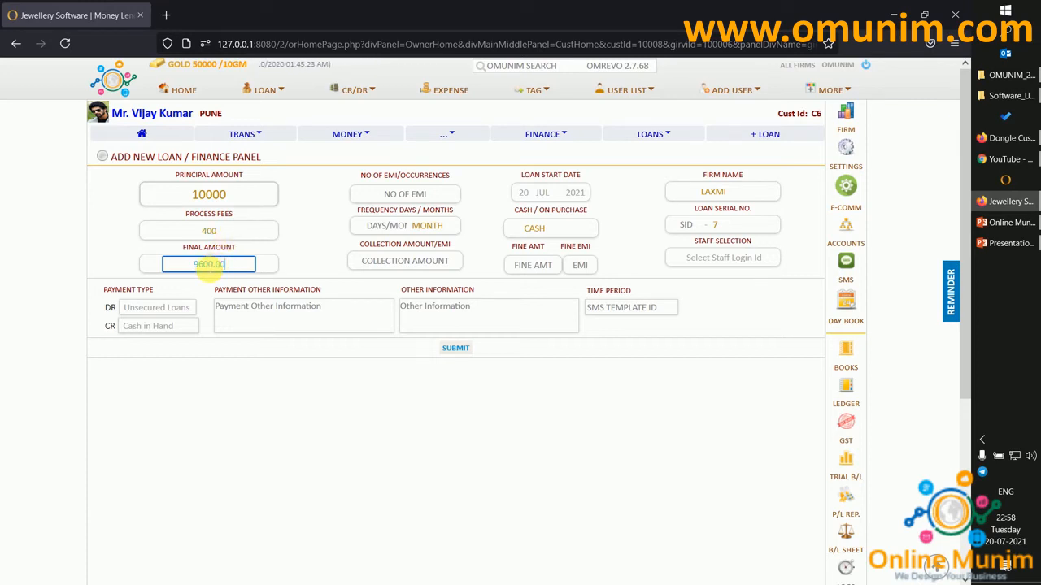
Step: Set 10 EMIs every 1 month at 1200 each and submit the finance loan
left_click(417, 194)
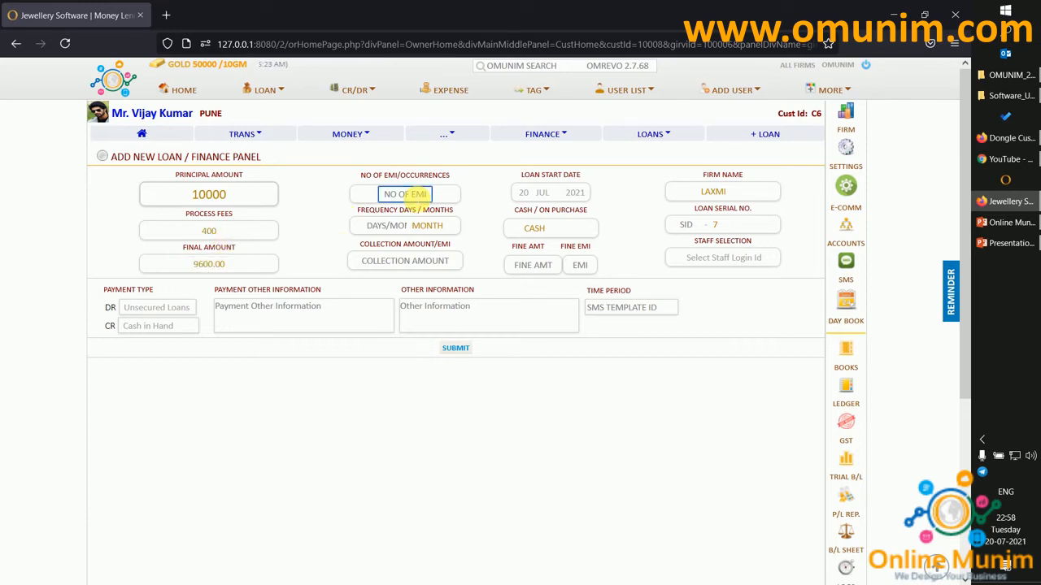
type("10")
key("Tab")
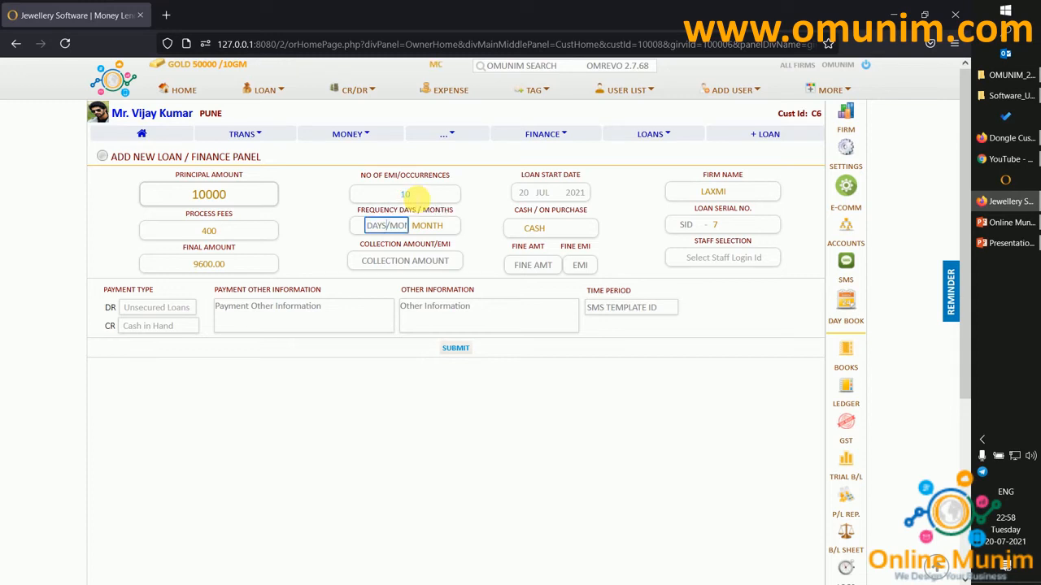
type("1")
key("Tab")
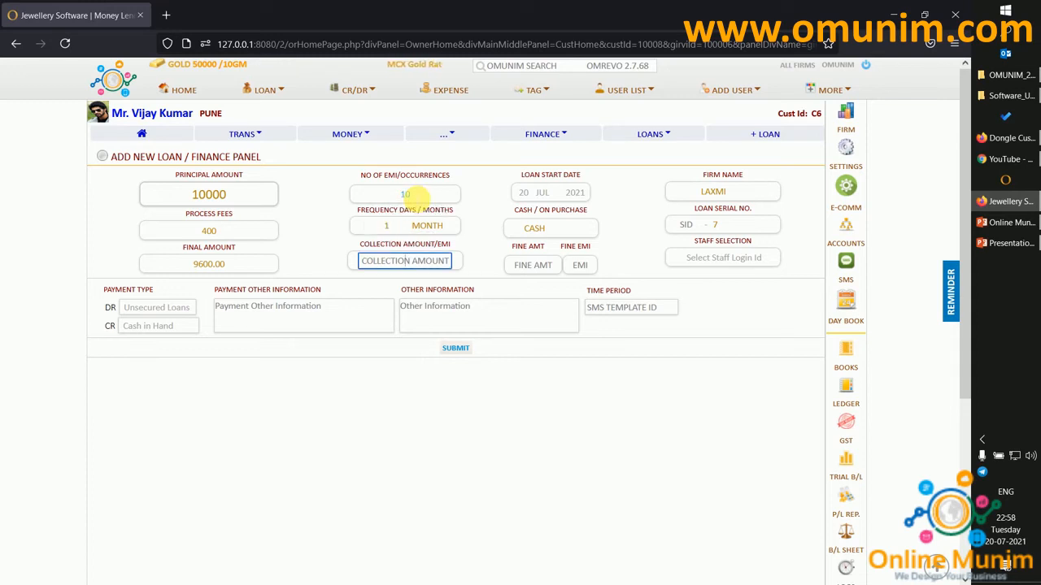
type("1200")
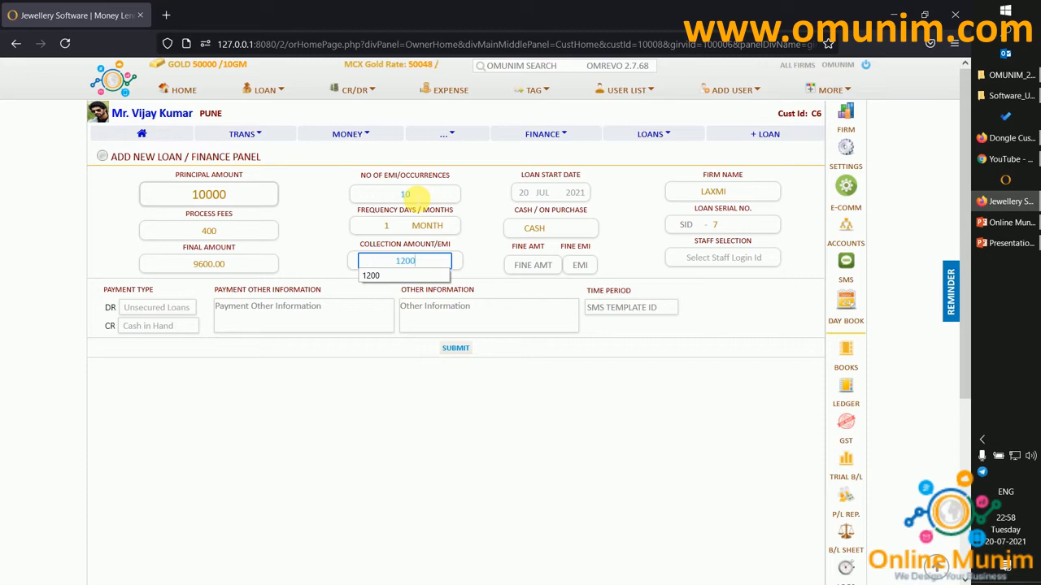
left_click(490, 218)
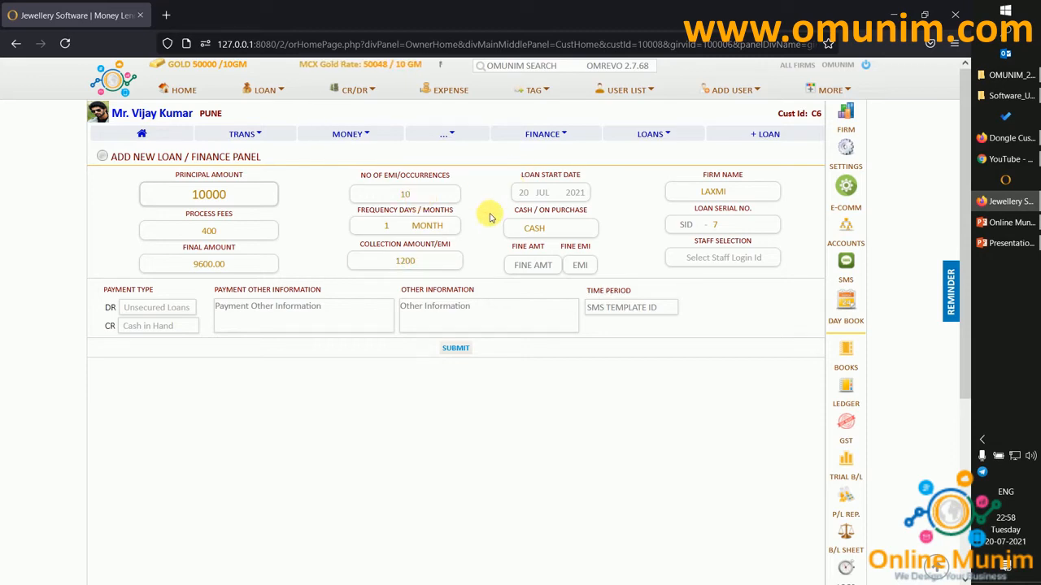
left_click(463, 349)
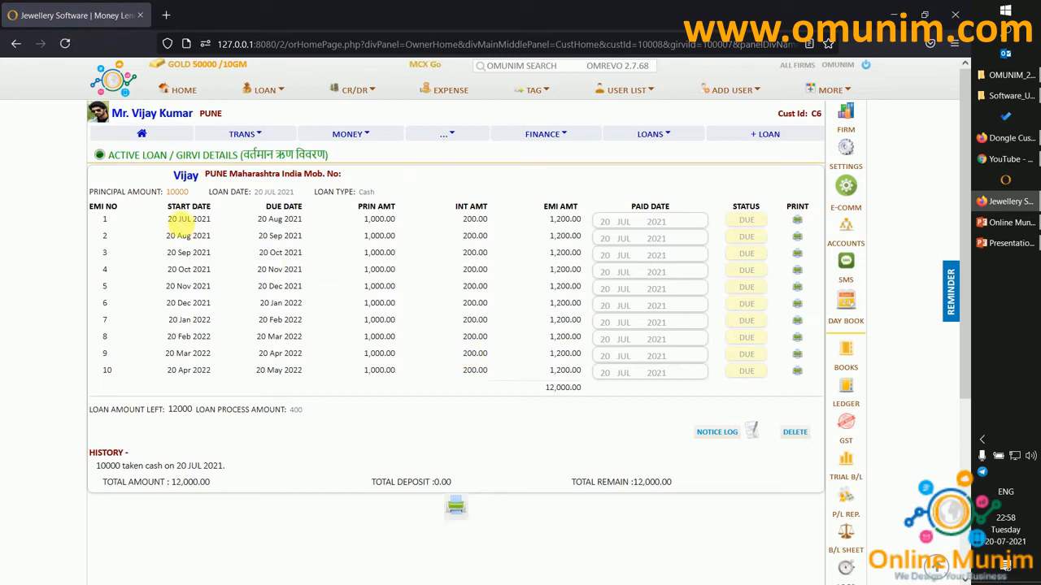
Step: Mark the first 1,200 EMI as PAID and print its receipt
left_click_drag(168, 220, 252, 376)
left_click(314, 364)
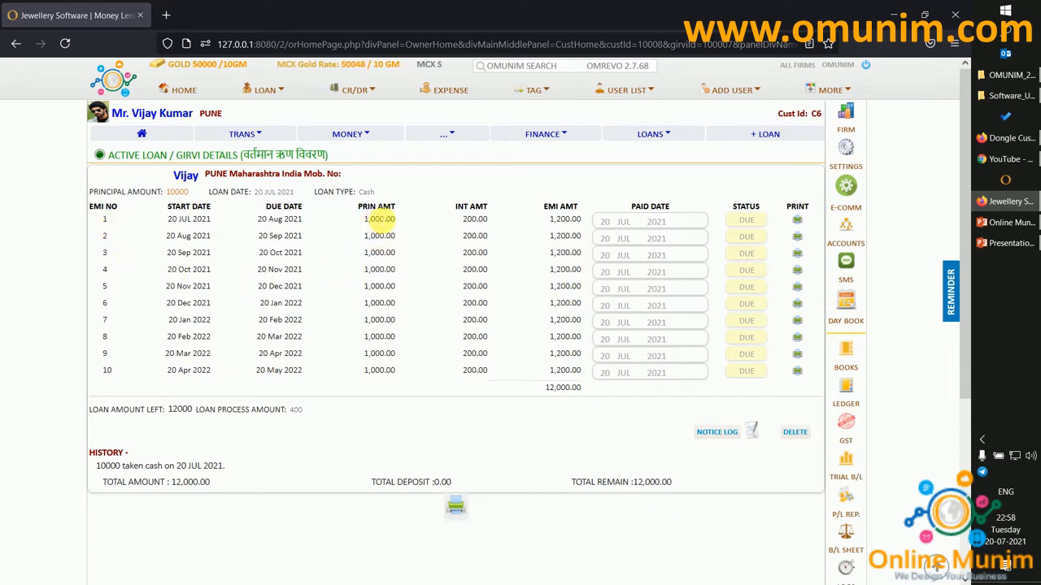
left_click_drag(371, 219, 384, 219)
left_click_drag(460, 220, 477, 220)
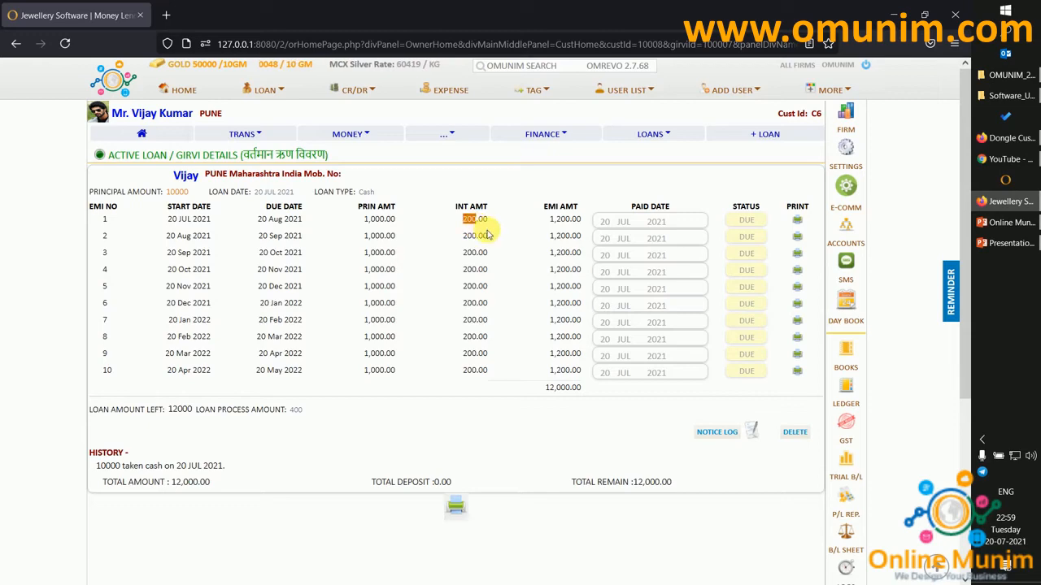
left_click(746, 220)
left_click(746, 256)
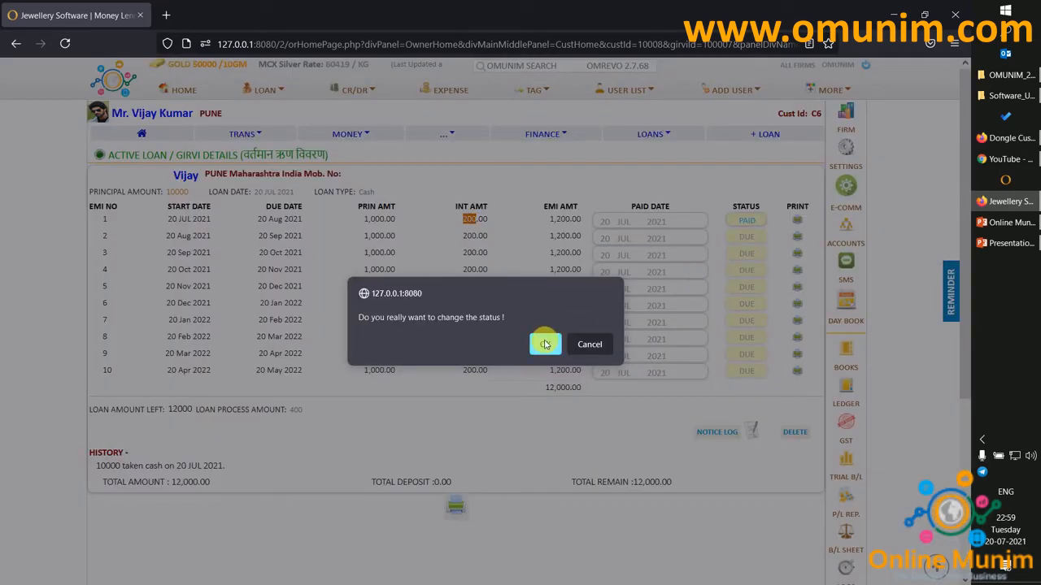
left_click(540, 342)
left_click(797, 222)
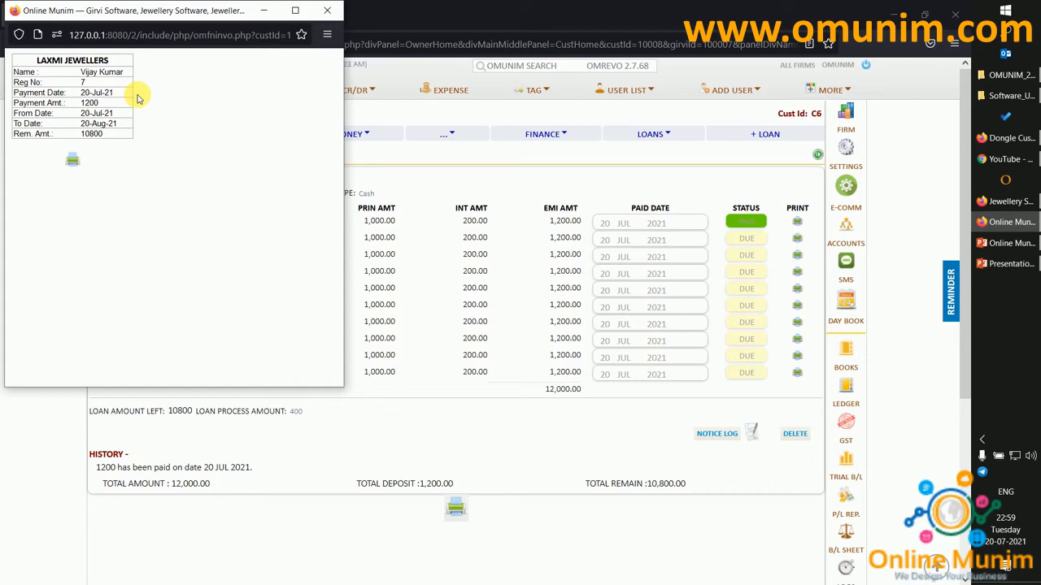
left_click(328, 14)
Step: Mark the second EMI as PAID and print its receipt, showing 9,600 remaining
left_click(746, 239)
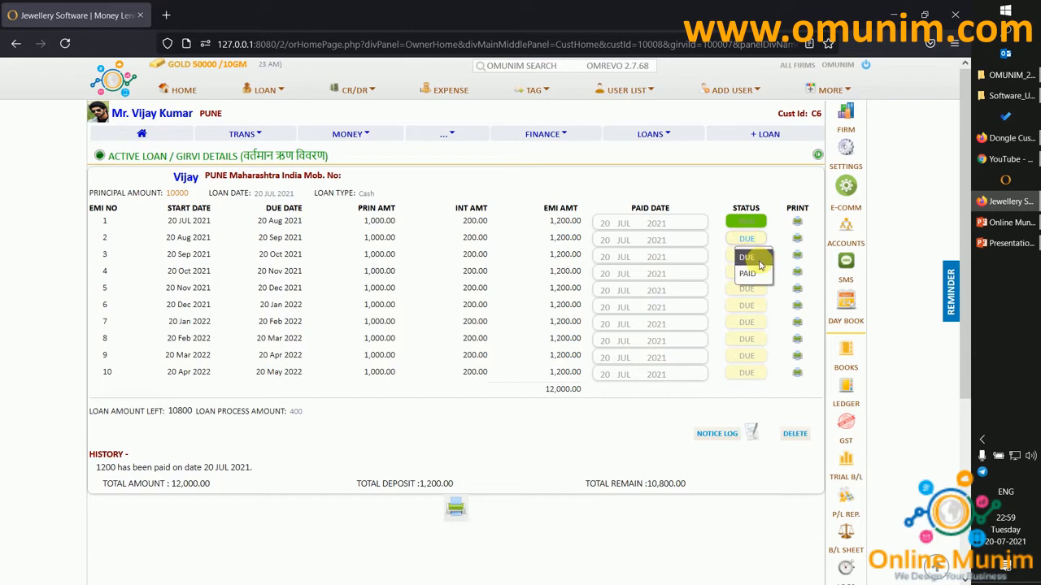
left_click(755, 273)
left_click(547, 342)
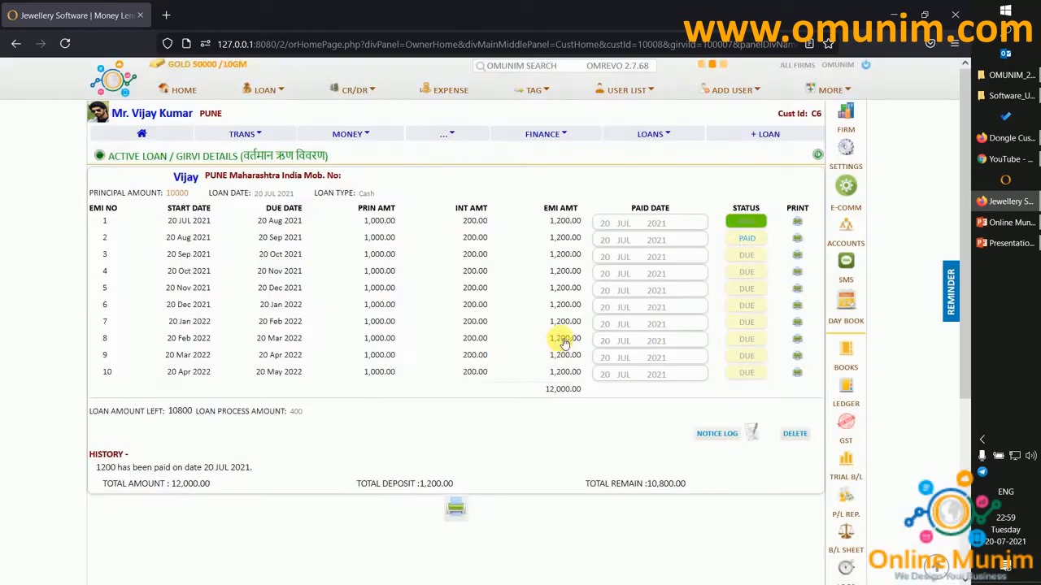
left_click(797, 238)
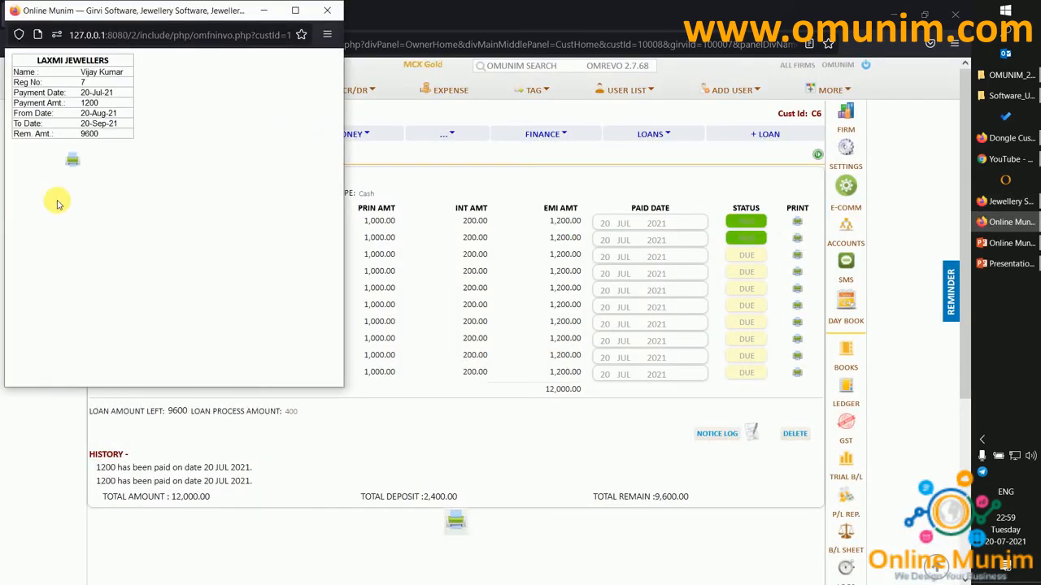
left_click_drag(104, 140, 16, 139)
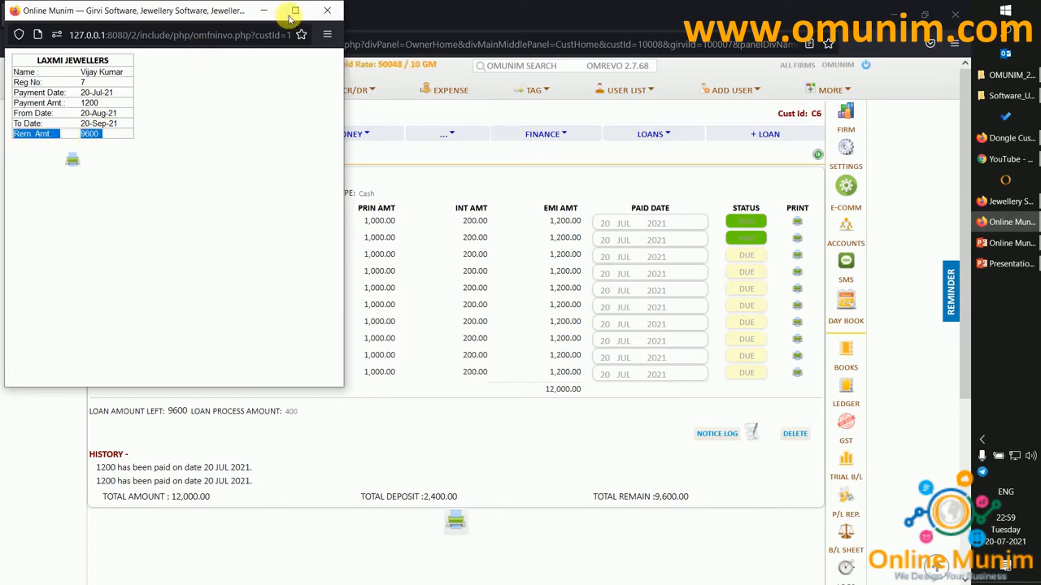
left_click(326, 10)
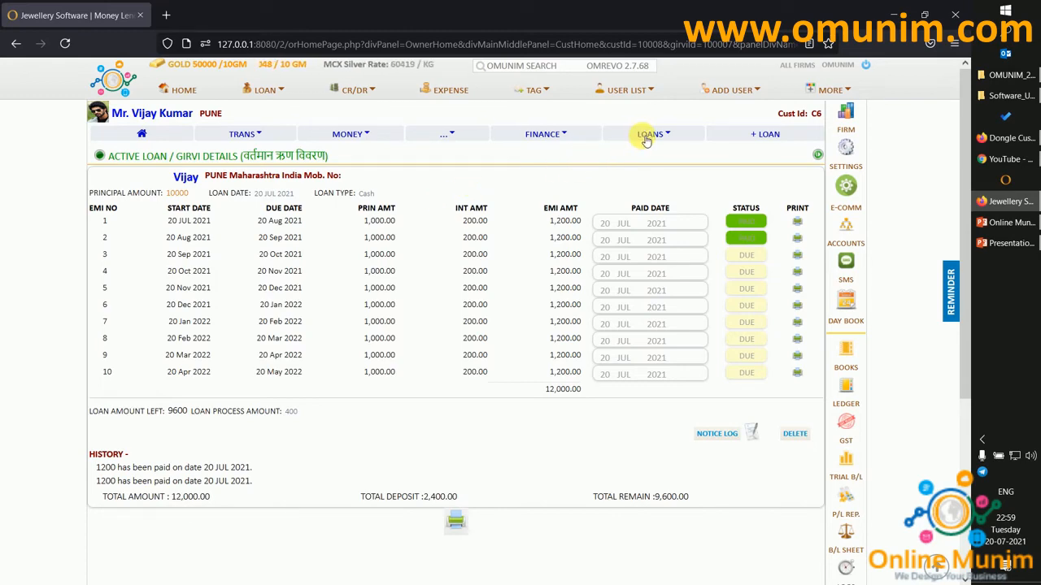
Step: Check the customer's active loan details, then bring up the Loan Panel listing all six loans
left_click(768, 134)
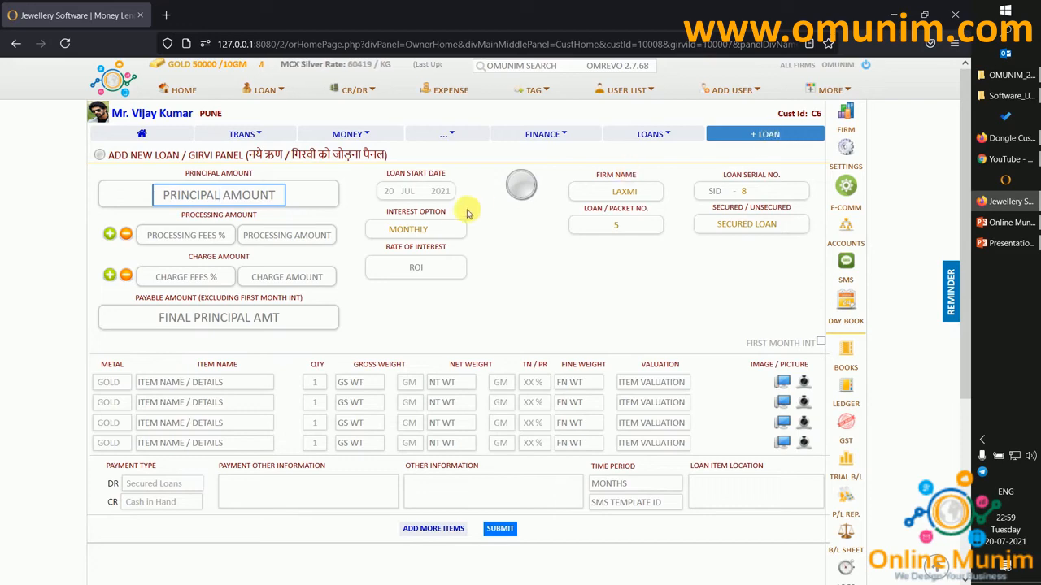
left_click(182, 217)
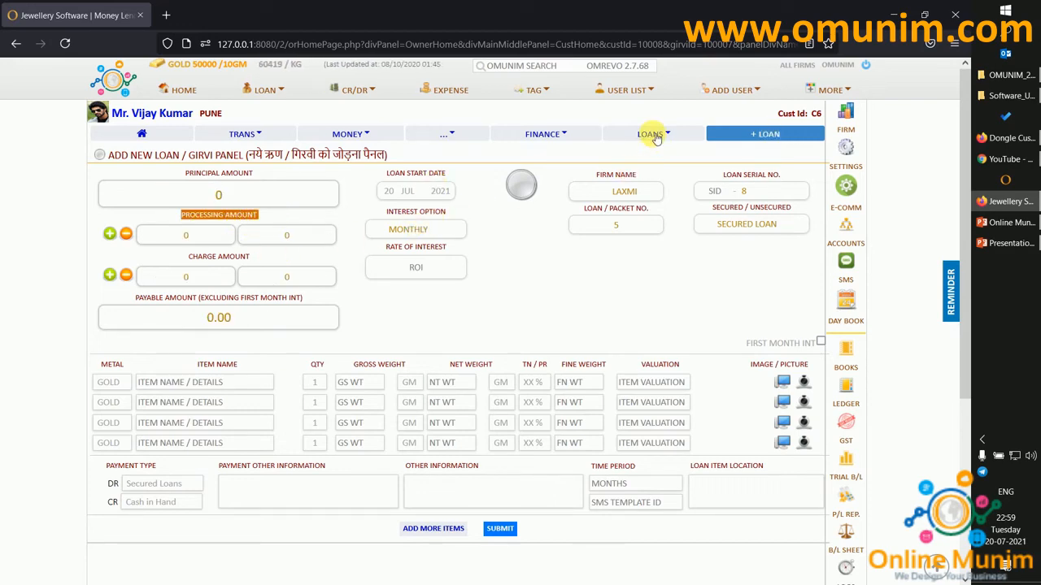
left_click(653, 135)
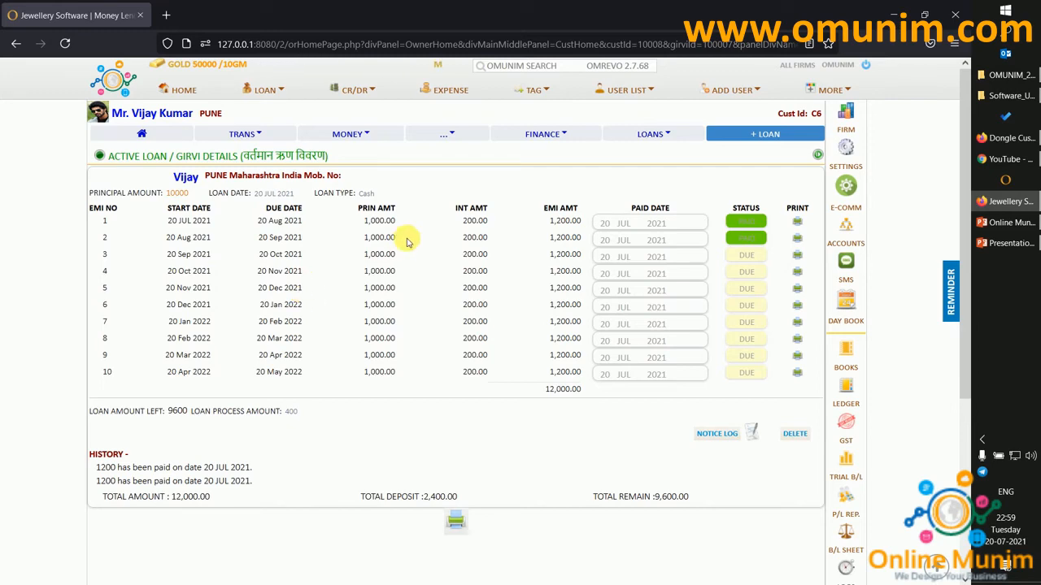
left_click(262, 90)
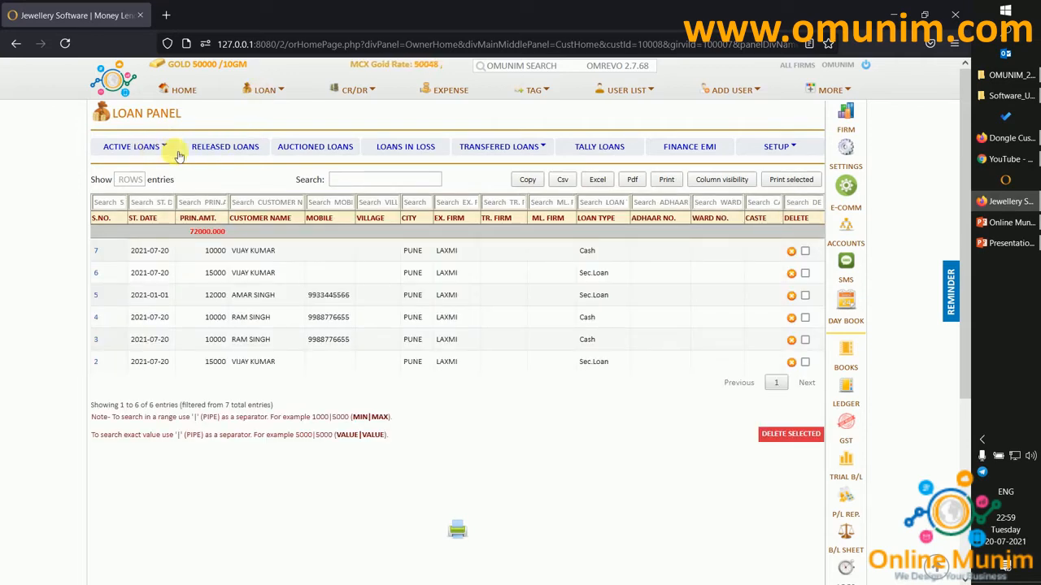
Step: Browse the Released, Auctioned, Loss and Transfered loan tabs, ending on the empty Loans in Loss list
left_click(213, 146)
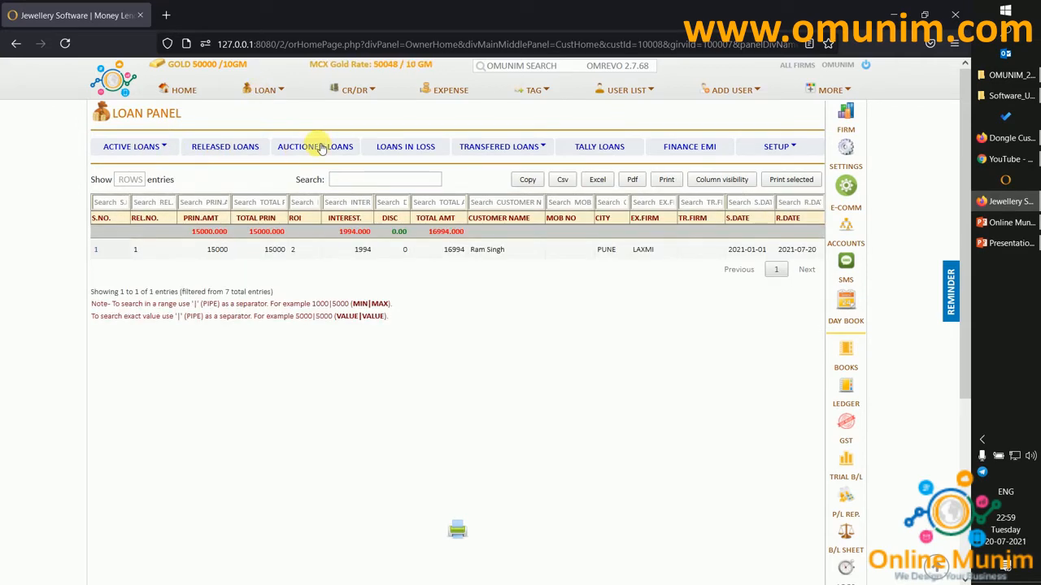
left_click(316, 148)
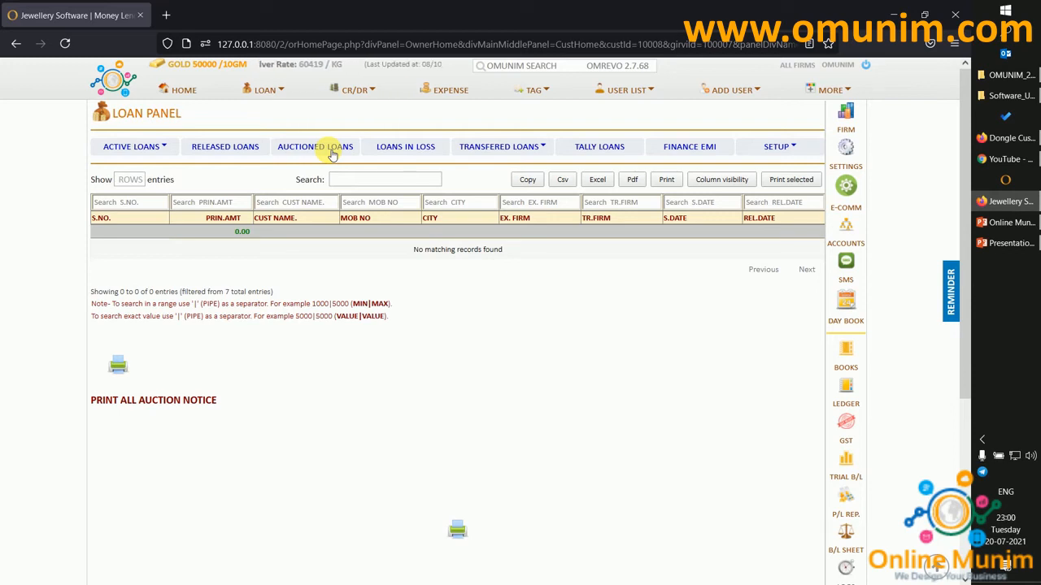
left_click(403, 153)
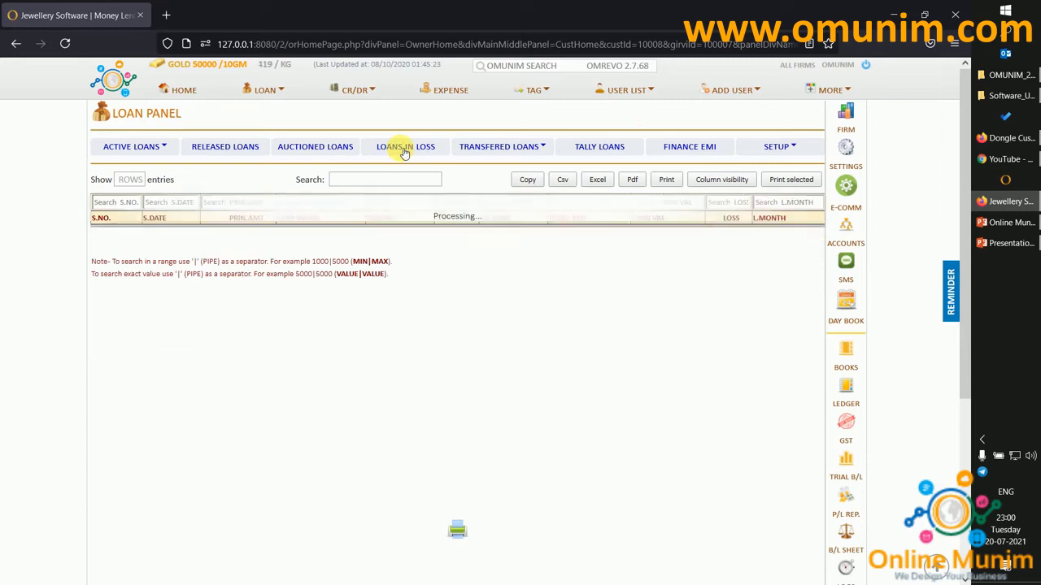
left_click(496, 151)
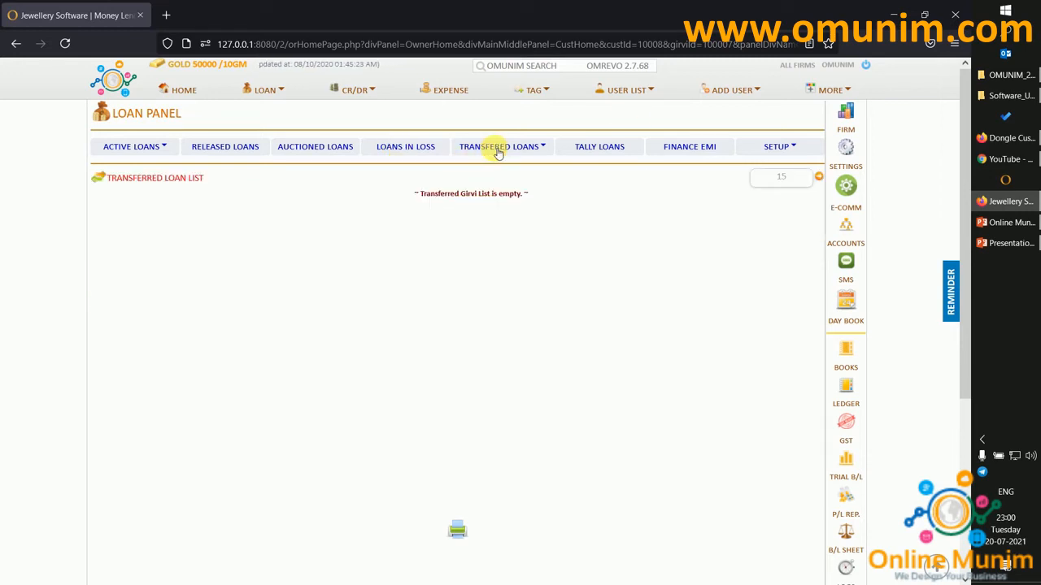
left_click(410, 149)
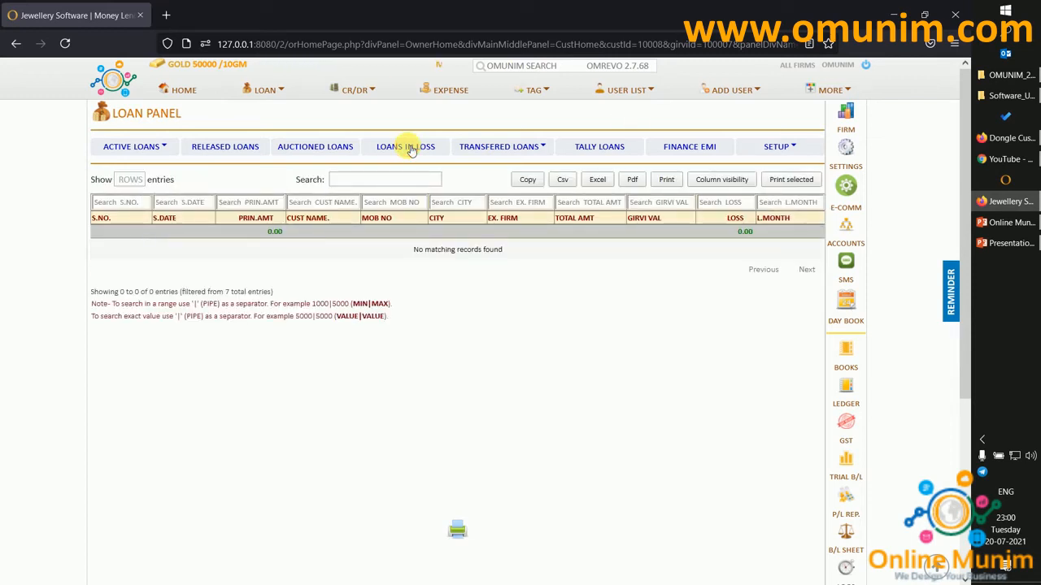
Step: Browse two customers' active loans from the User List
left_click(635, 94)
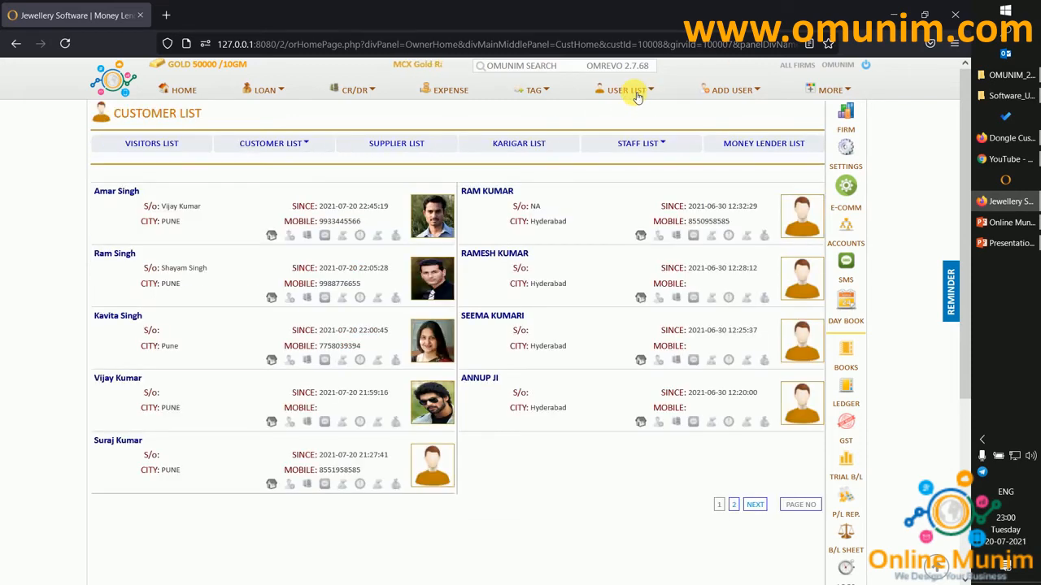
left_click(114, 192)
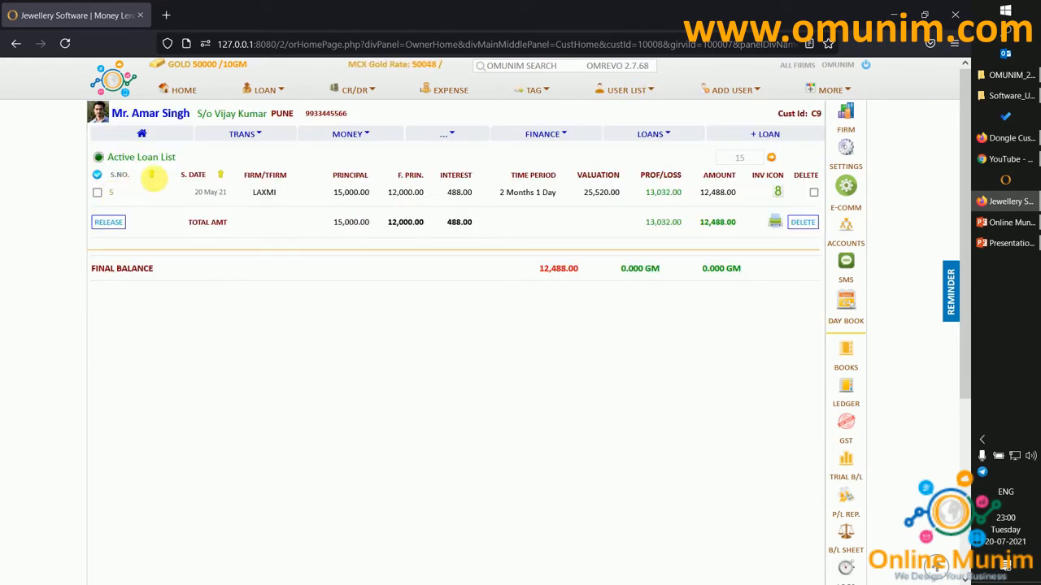
left_click(648, 139)
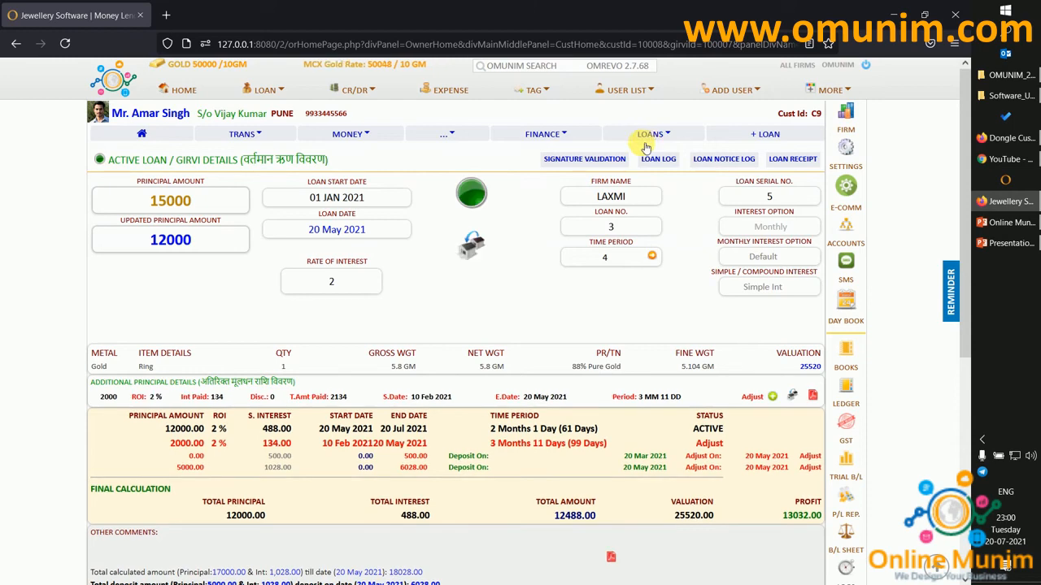
left_click(624, 90)
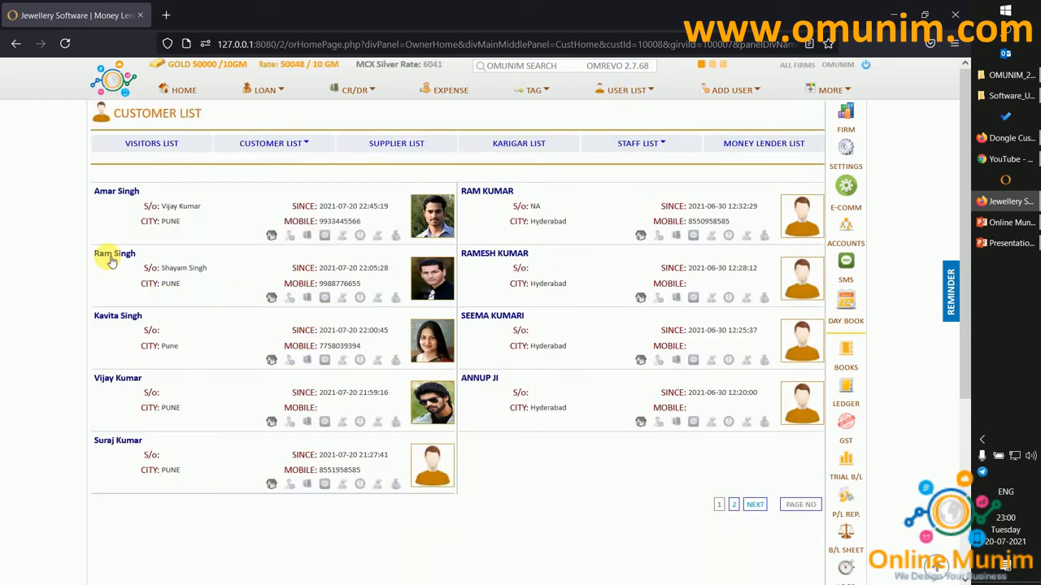
left_click(113, 254)
left_click(651, 134)
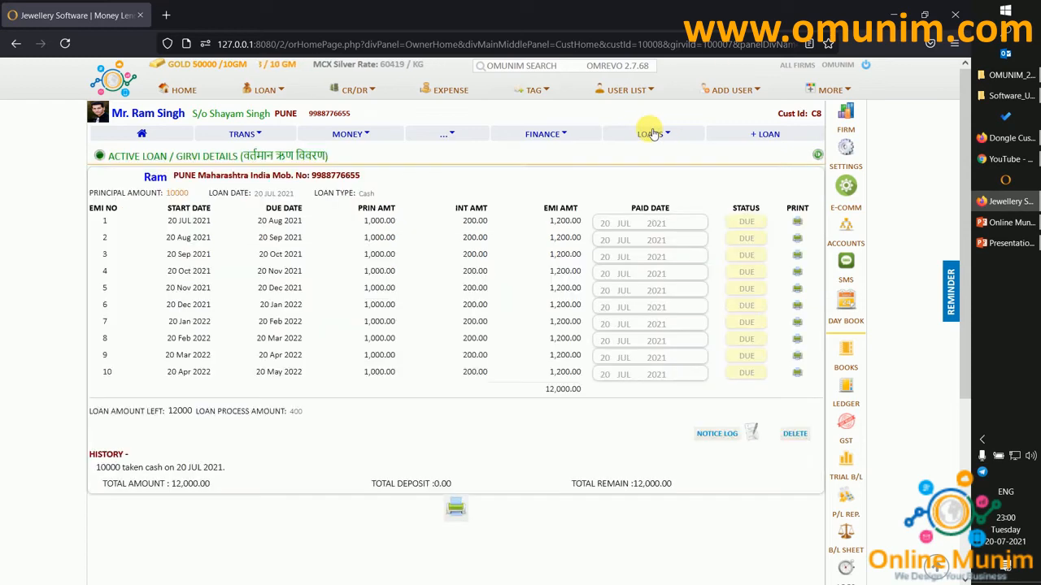
left_click(817, 156)
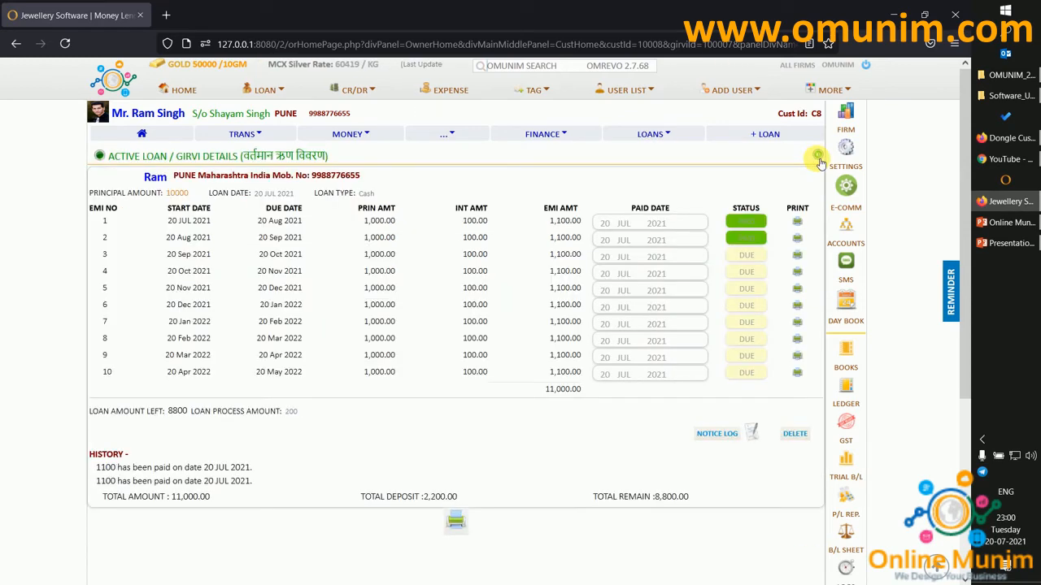
left_click(818, 156)
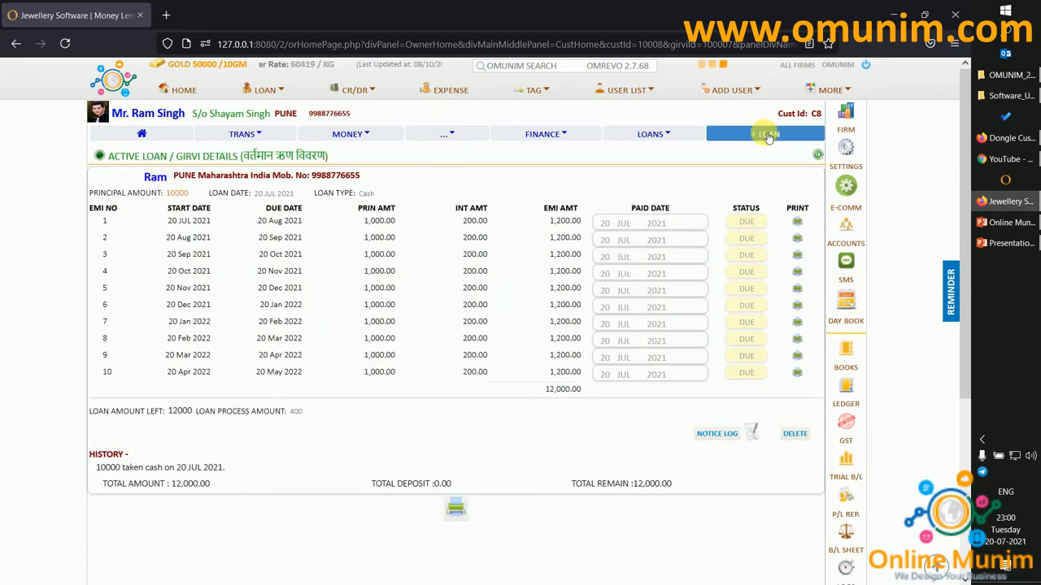
Step: Open the 15000 Ring loan, serial 2, from the Loan Panel's bottom row
left_click(767, 137)
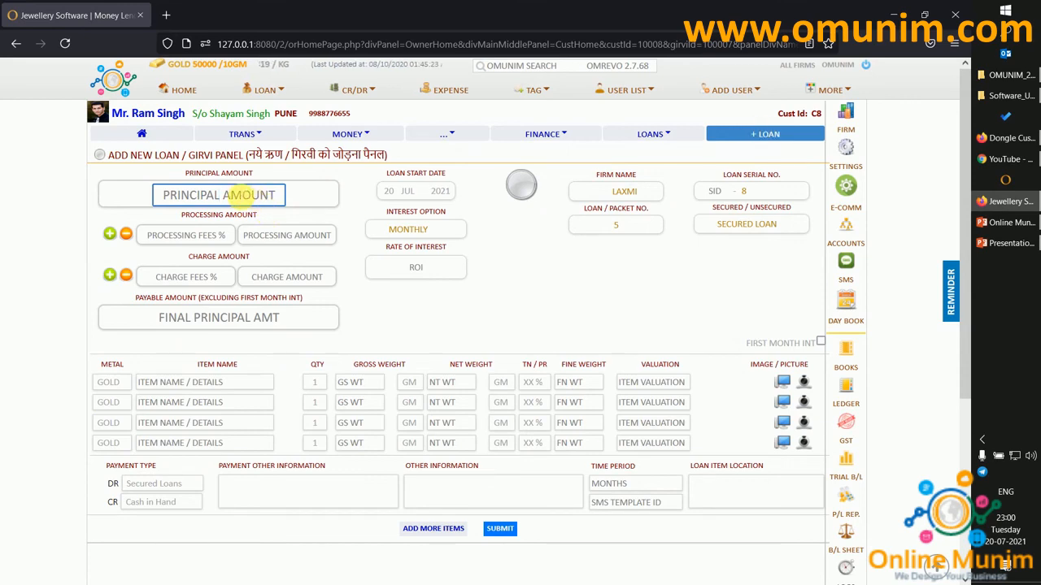
left_click(264, 90)
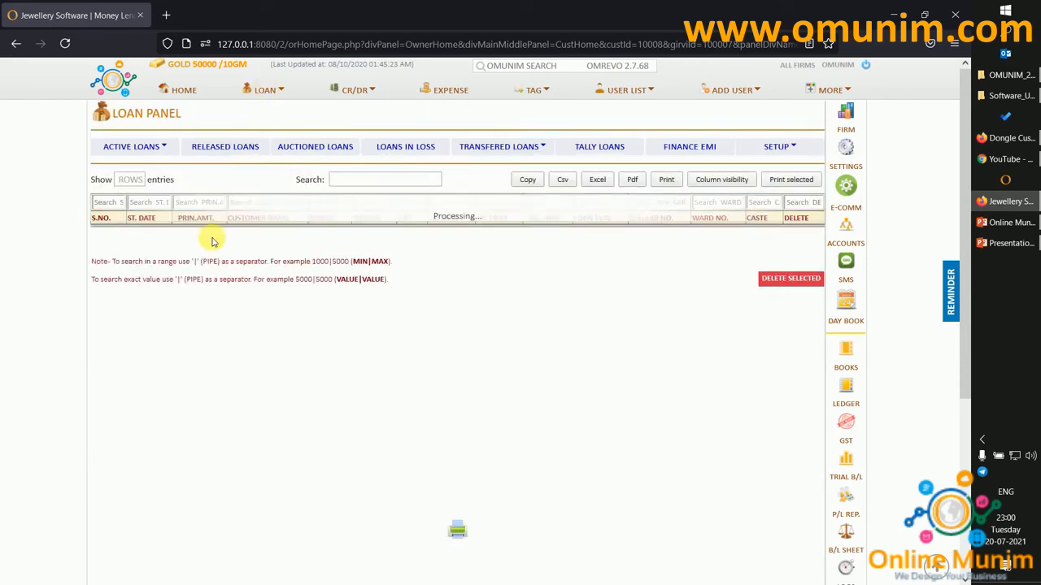
left_click(98, 364)
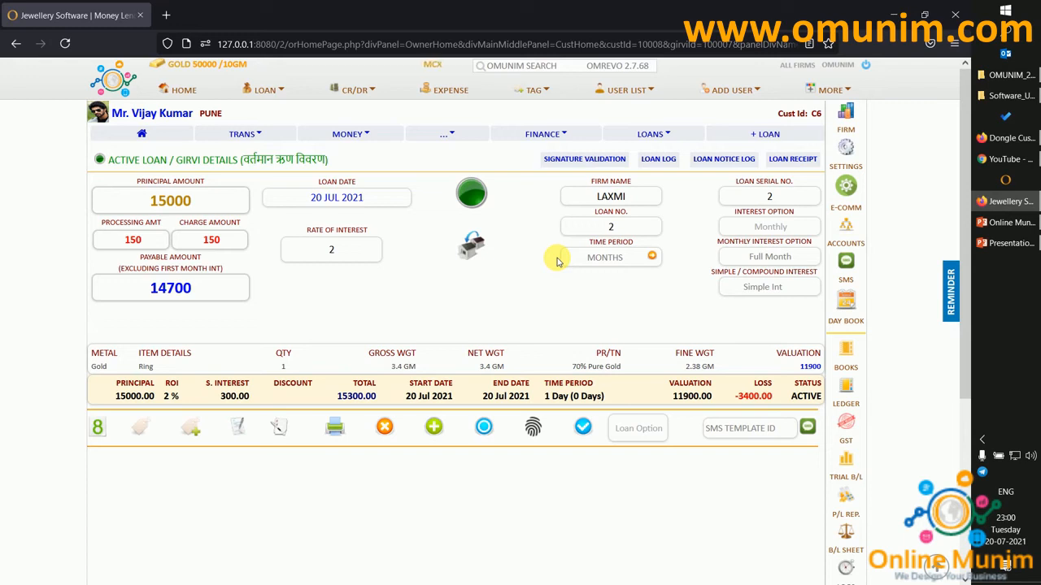
Step: Preview the Transfer Girvi panel, then switch to the customer's 15000 ear-ring loan, serial 6
left_click(470, 250)
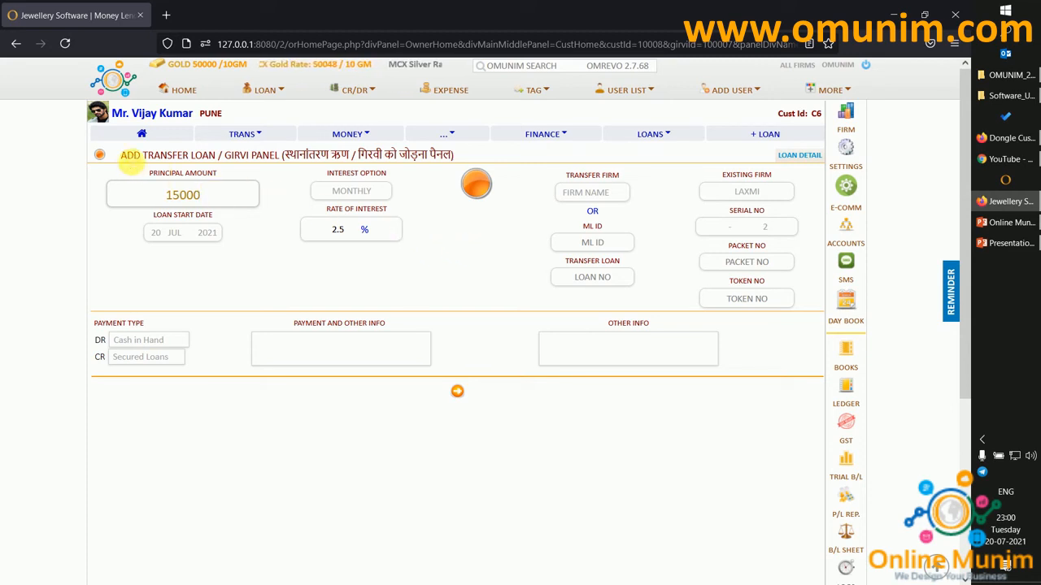
left_click_drag(122, 156, 268, 156)
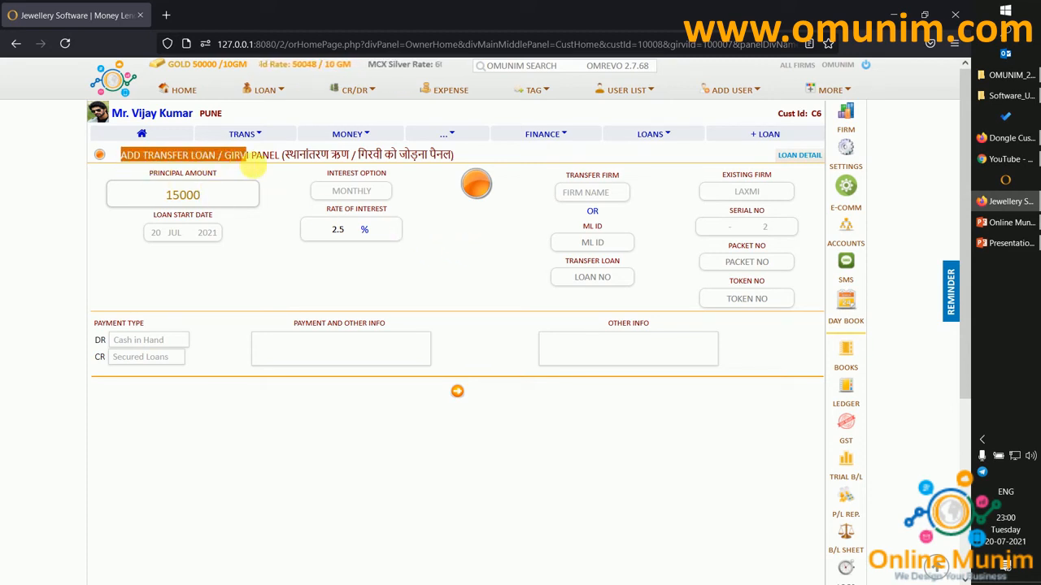
left_click(654, 134)
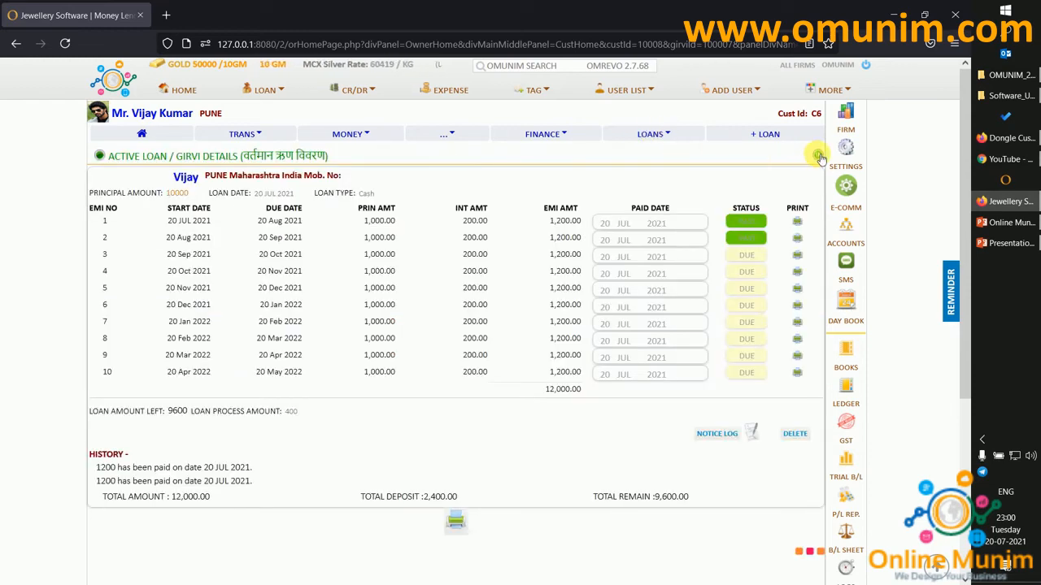
left_click(817, 154)
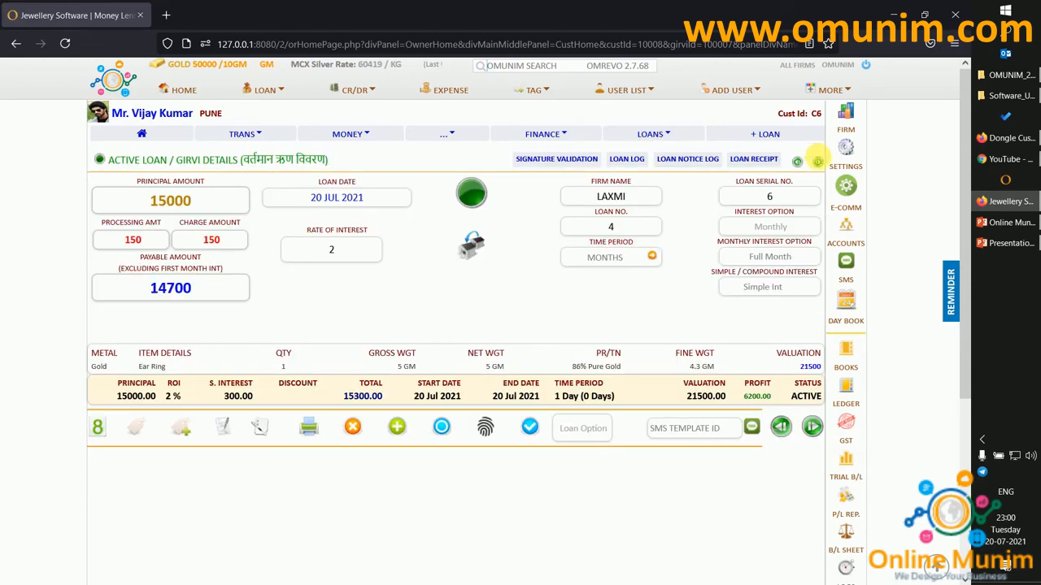
Step: Transfer the ear-ring loan to firm DEMO at 1% interest
left_click(472, 248)
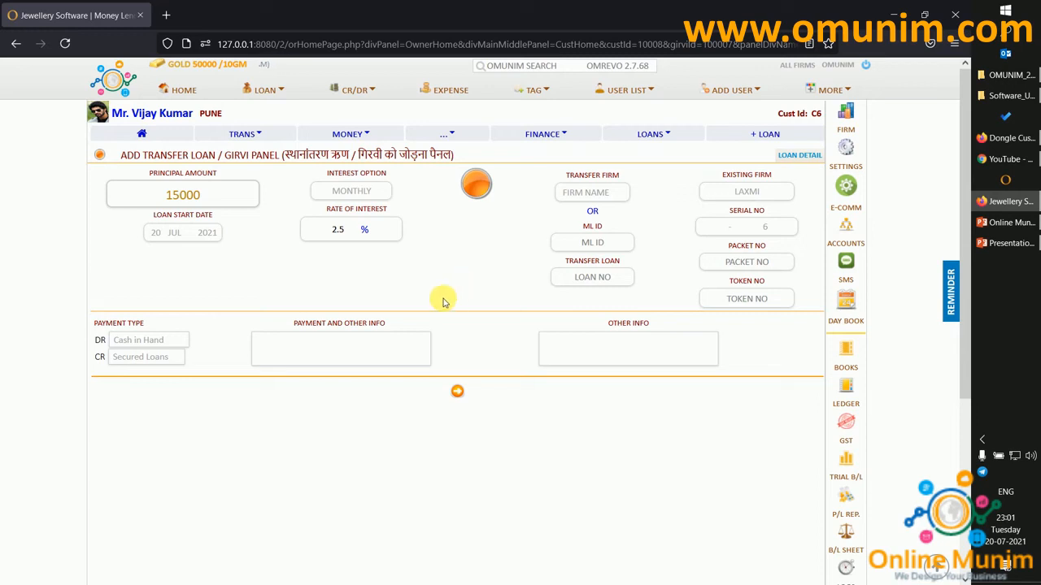
left_click(341, 232)
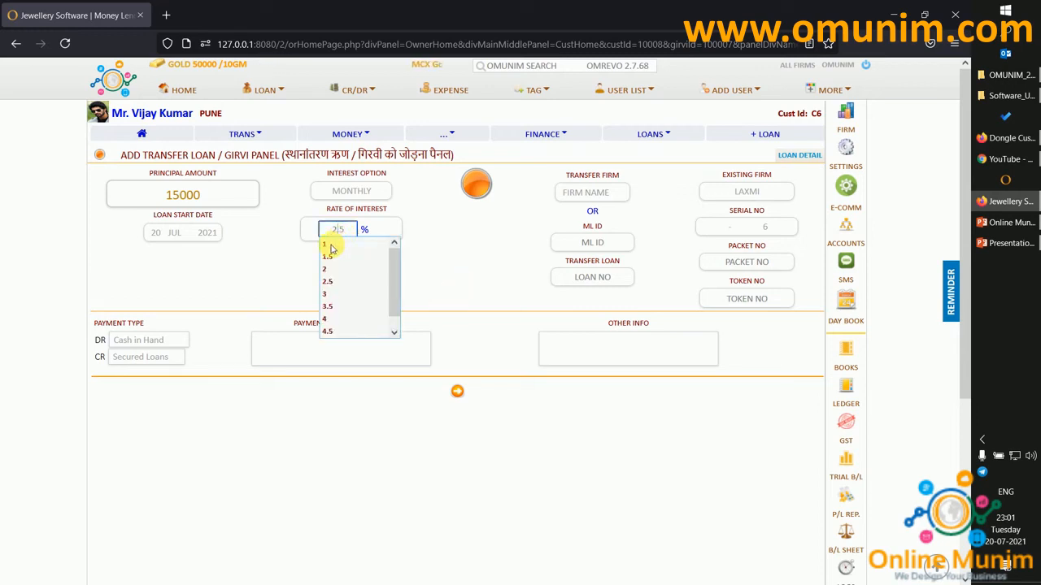
left_click(331, 246)
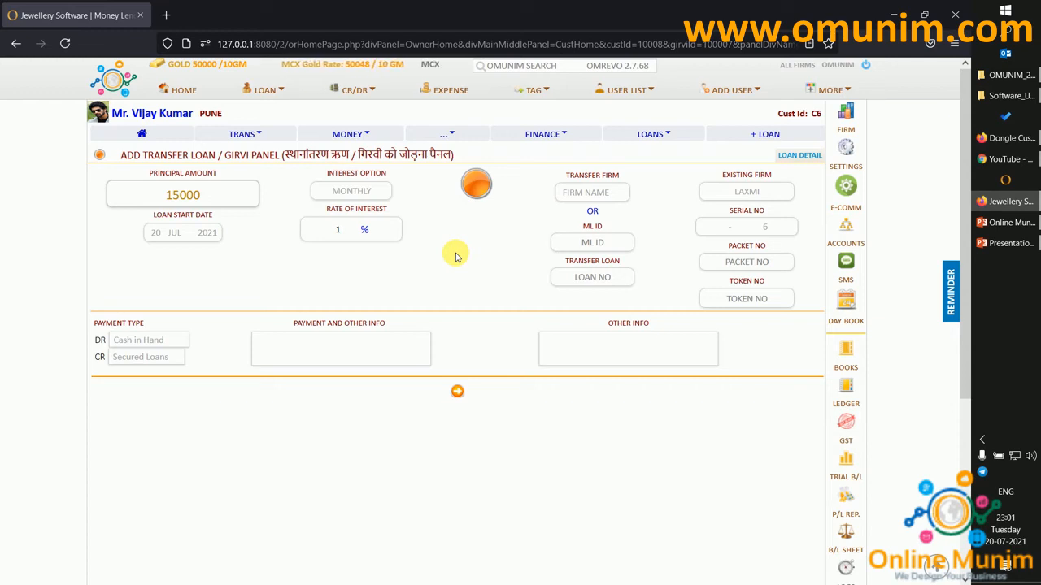
left_click(579, 199)
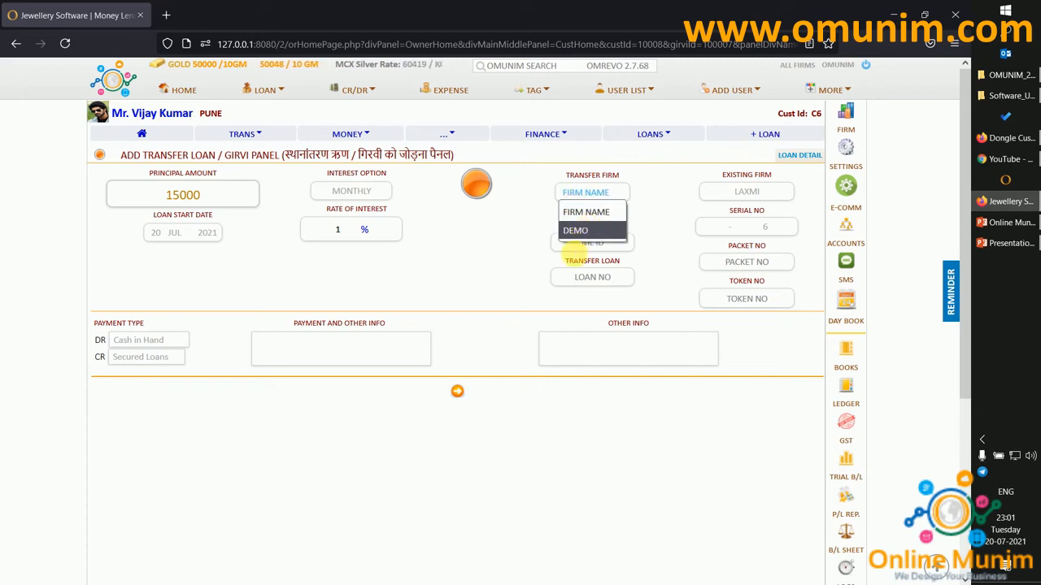
left_click(499, 265)
left_click(592, 243)
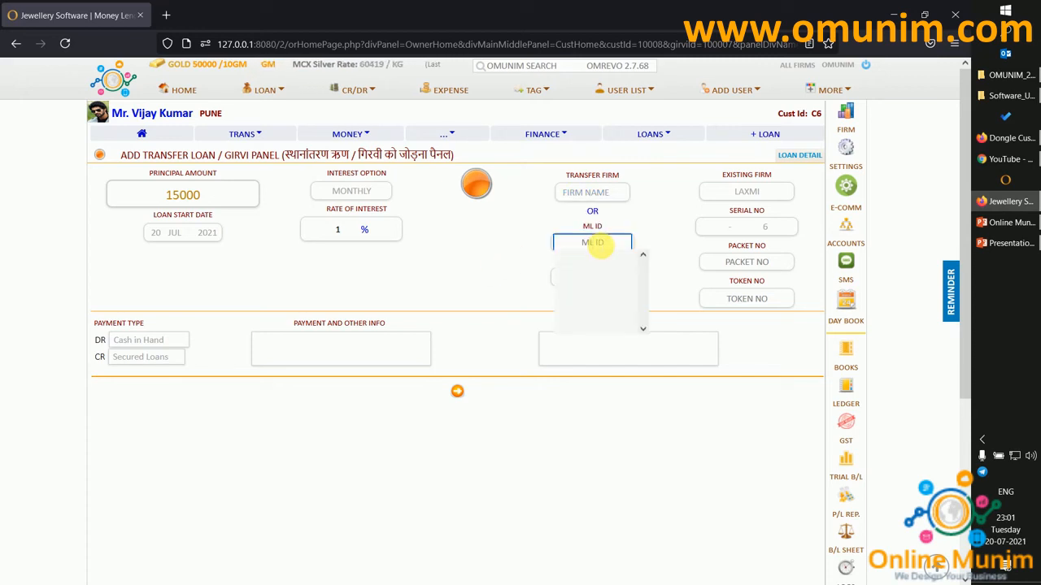
left_click(586, 192)
left_click(587, 231)
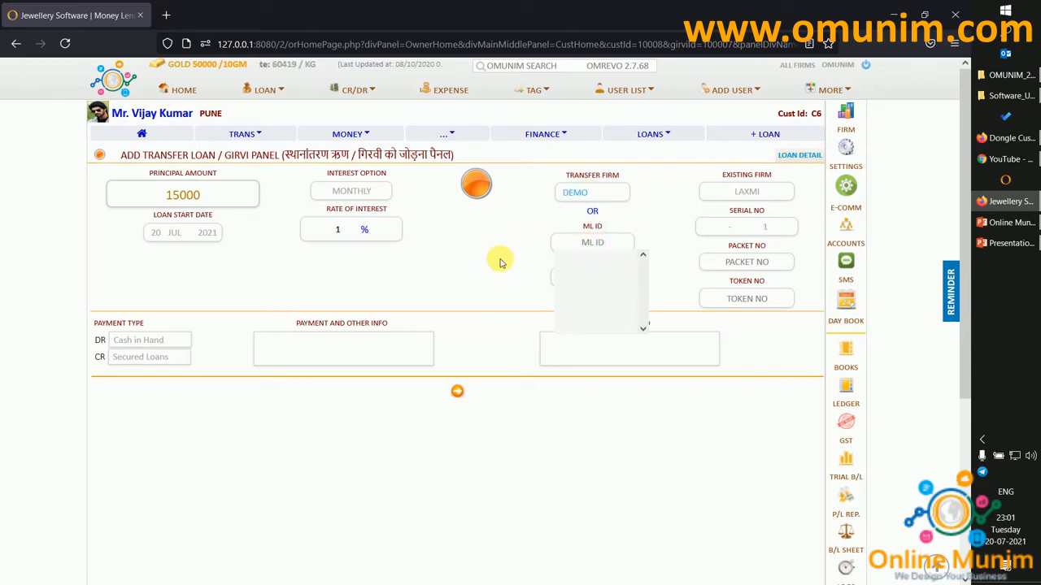
left_click(457, 391)
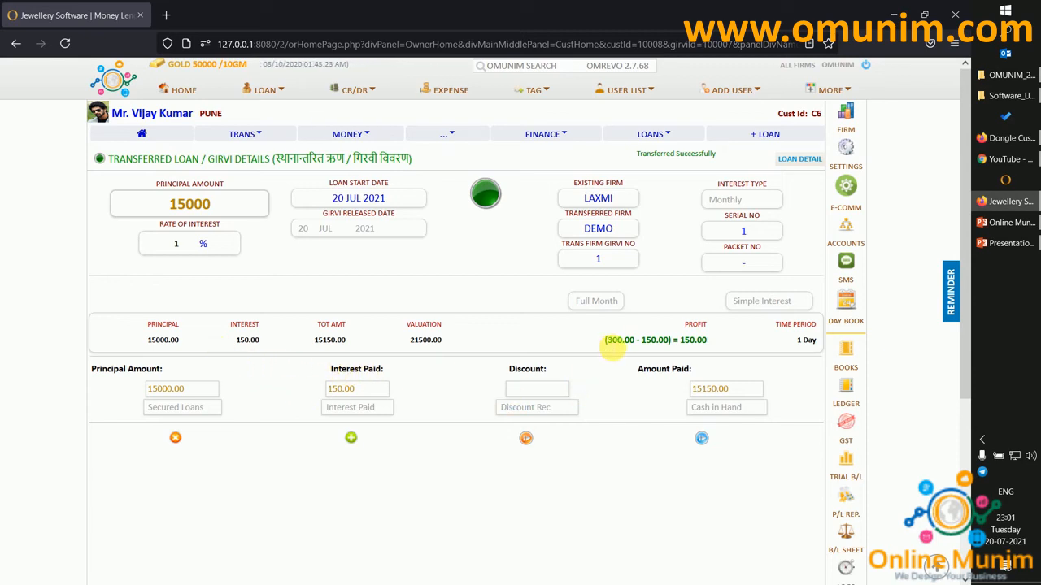
Step: Review the transfer's 150.00 profit, then return to the ear-ring loan's active details
left_click_drag(606, 342, 664, 341)
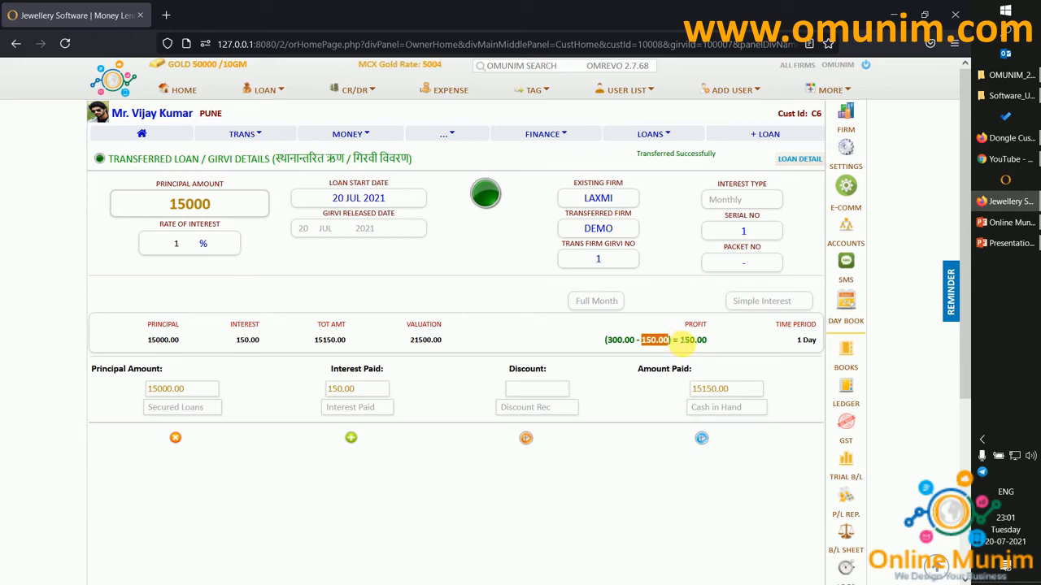
left_click_drag(680, 340, 713, 346)
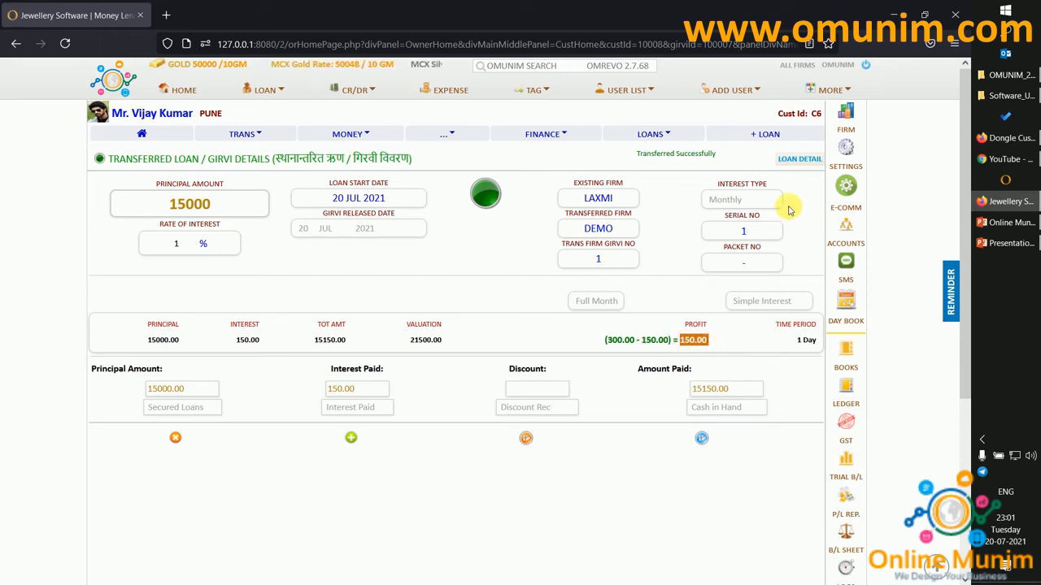
left_click(813, 163)
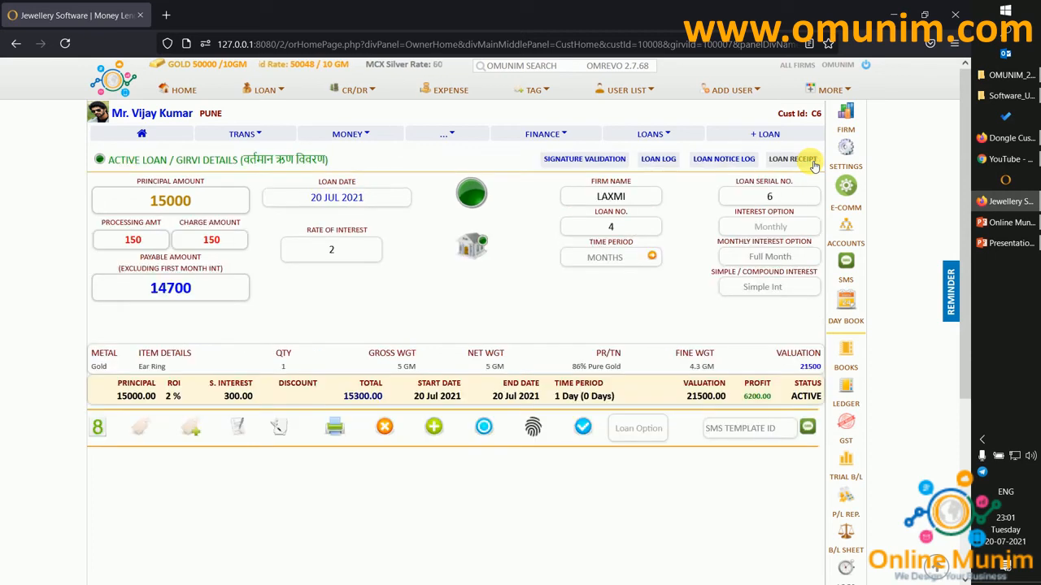
Step: Release the 15000 ear-ring loan from DEMO so it is active under LAXMI again, then show the customer's loan details
left_click(478, 249)
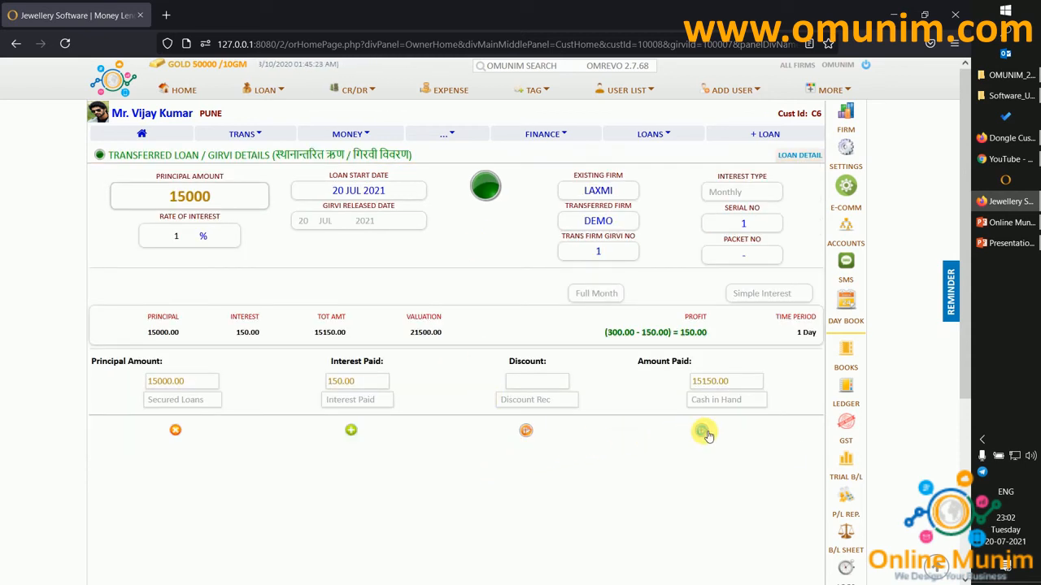
left_click(526, 432)
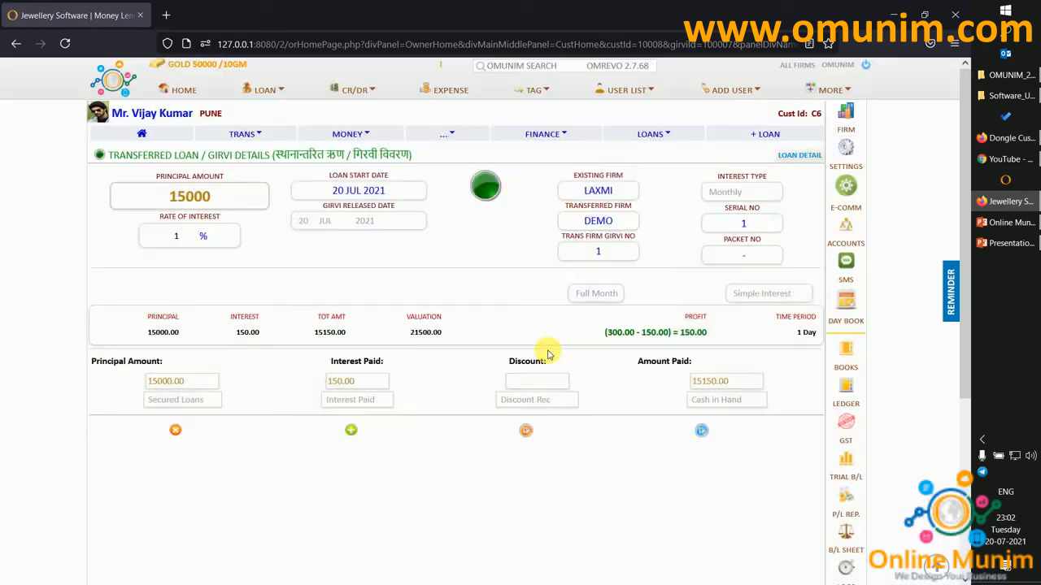
left_click(543, 348)
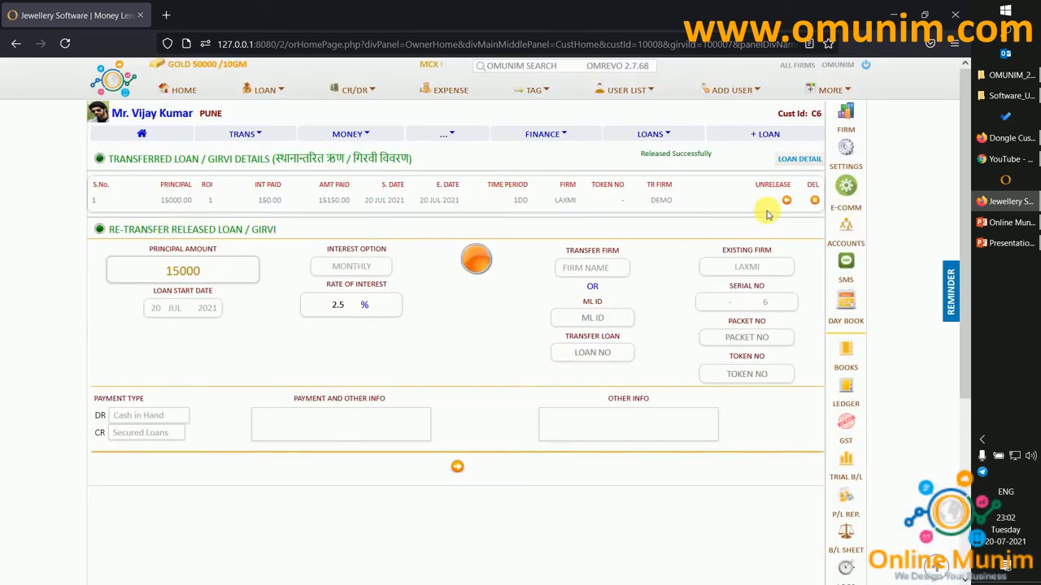
left_click(802, 159)
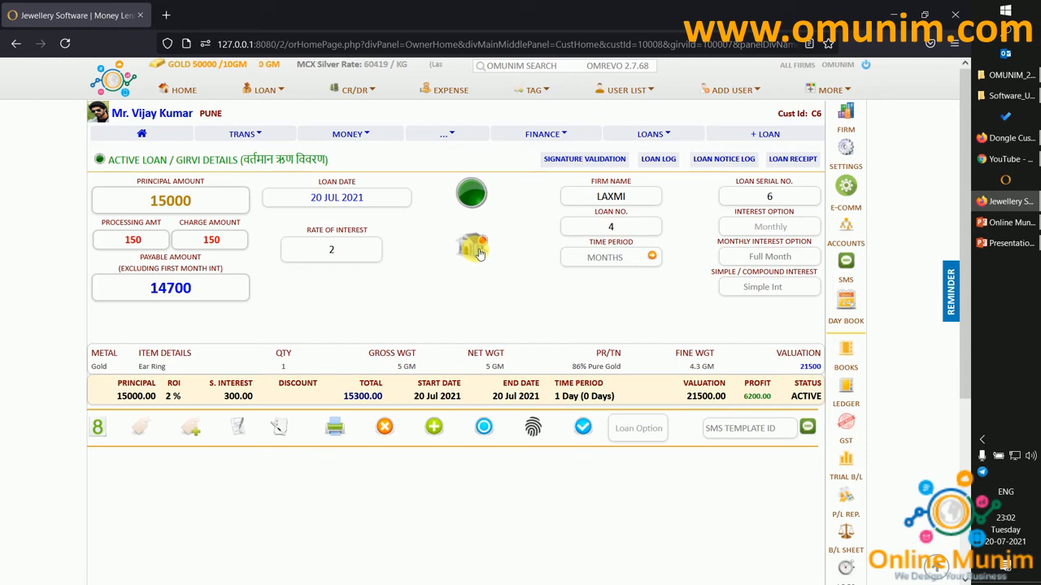
Step: List transferred loans in the Loan Panel, showing the customer's 15,000.00 loan moved from LAXMI to DEMO
left_click(257, 92)
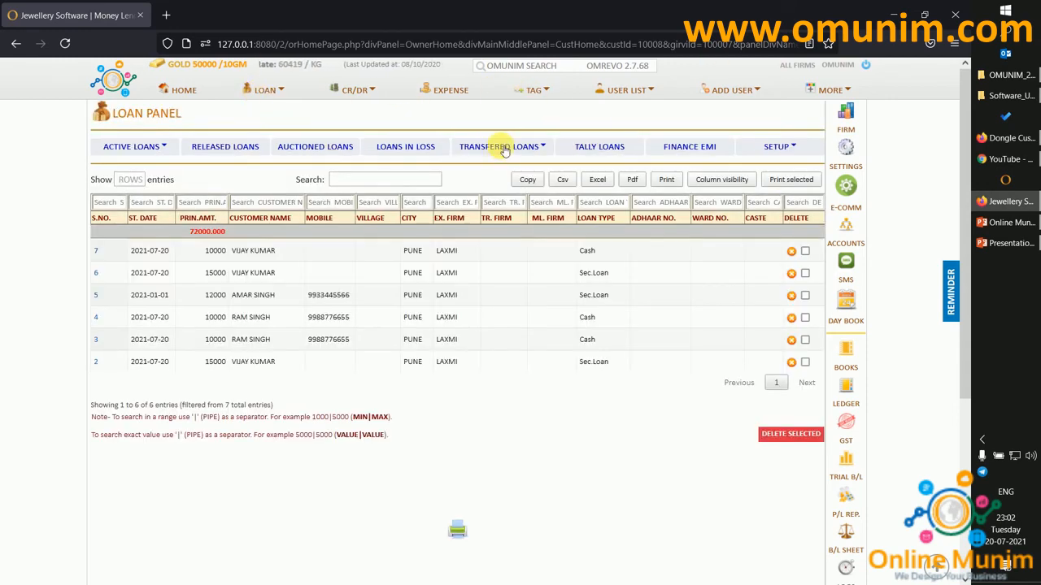
left_click(505, 150)
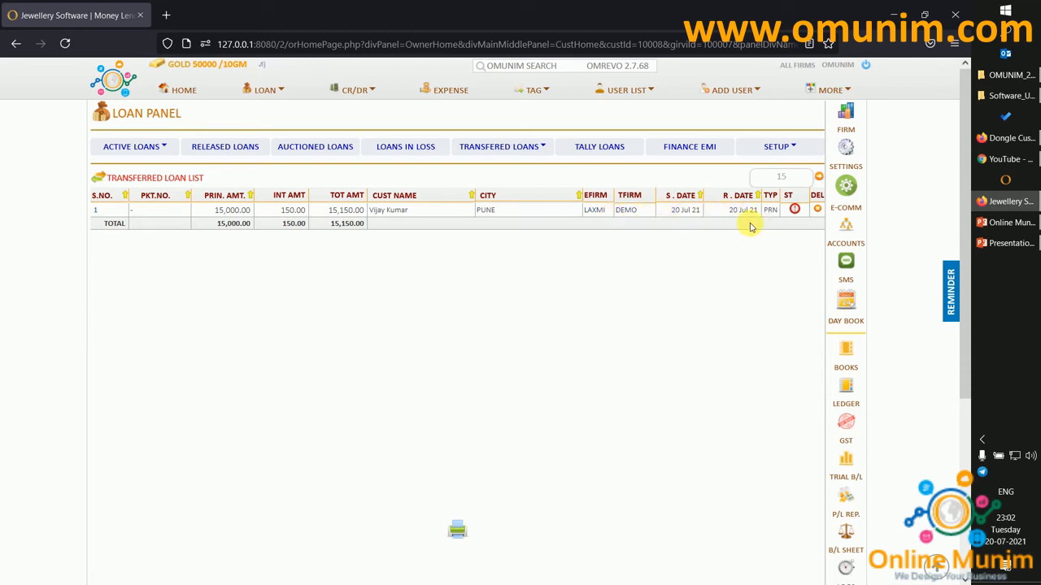
Step: Review the 20 Jul 2021 Daily Diary's LOAN ADDED and MONEY DEPOSIT sections
left_click(846, 307)
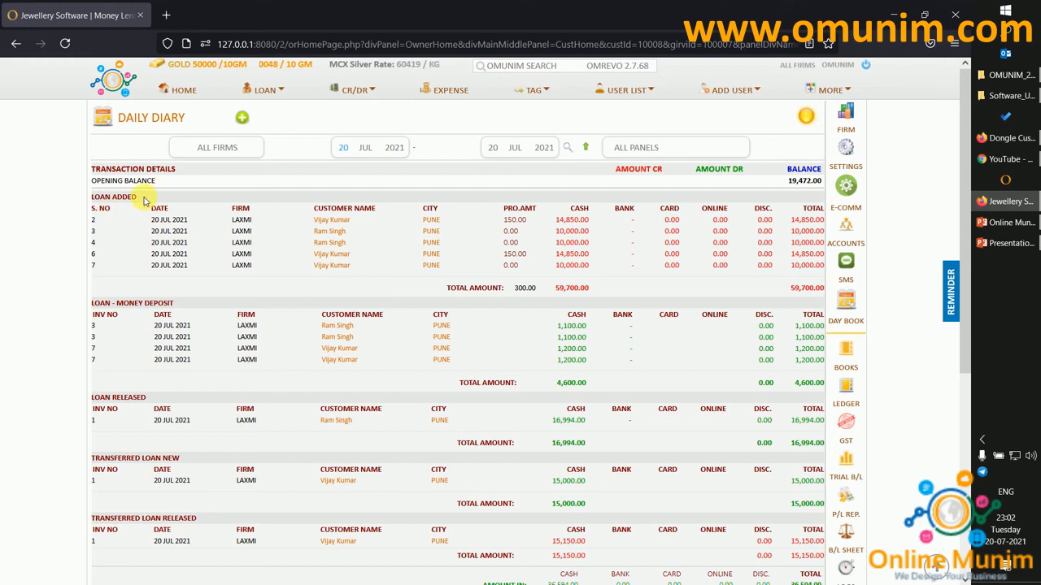
left_click_drag(137, 196, 92, 198)
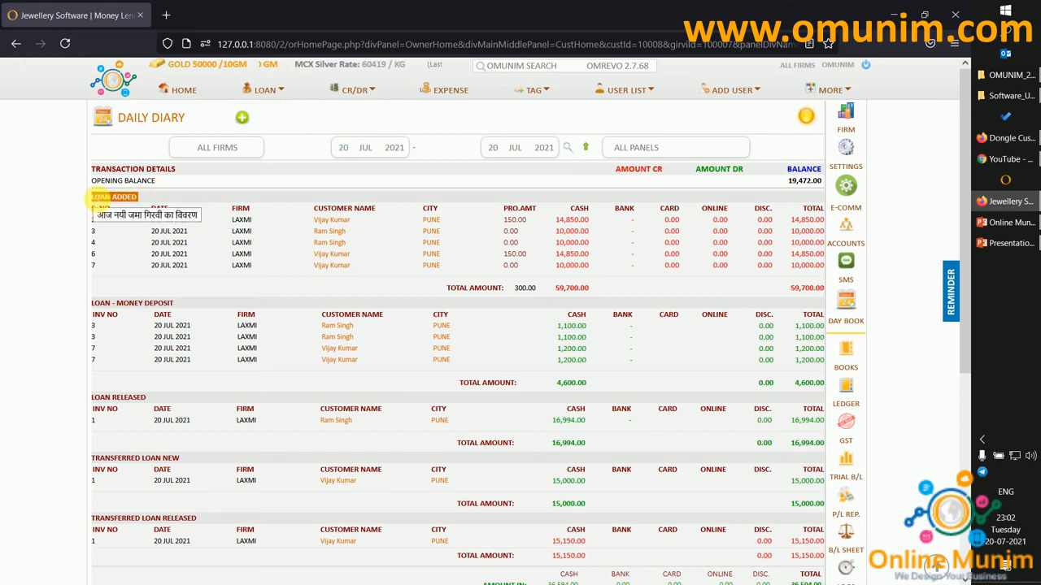
left_click_drag(176, 306, 92, 322)
scroll(128, 392, "down", 1)
left_click(152, 314)
left_click(93, 323)
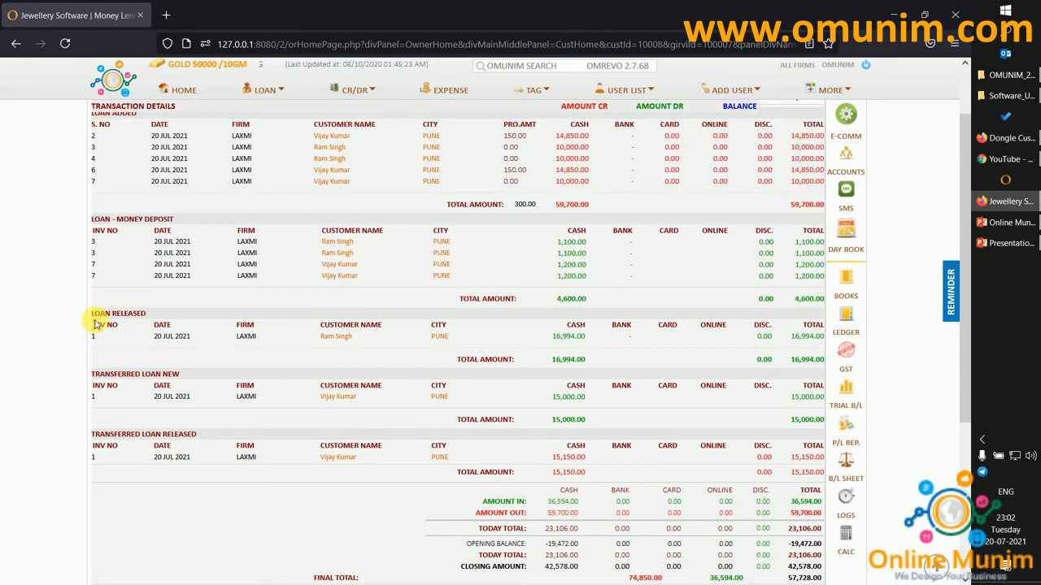
scroll(195, 480, "down", 2)
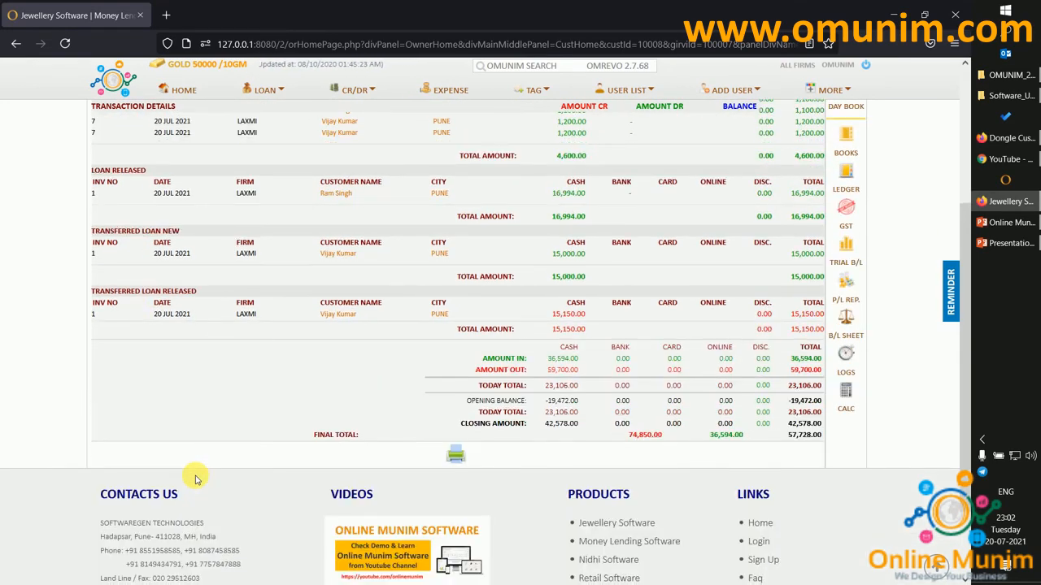
scroll(195, 480, "up", 3)
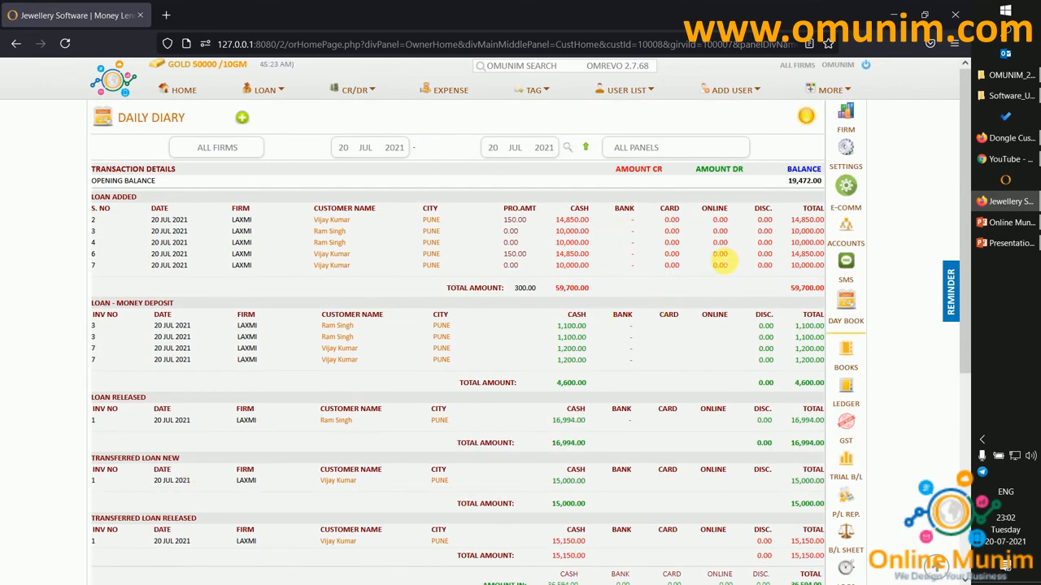
Step: Switch the diary to the detailed principal/interest layout, review it, then toggle back
left_click(251, 118)
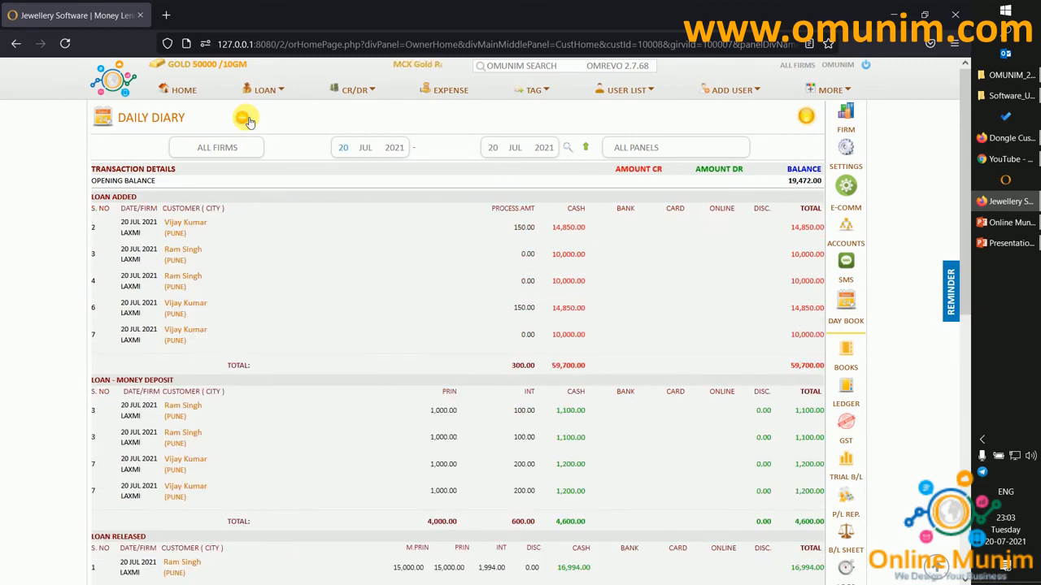
scroll(310, 320, "down", 5)
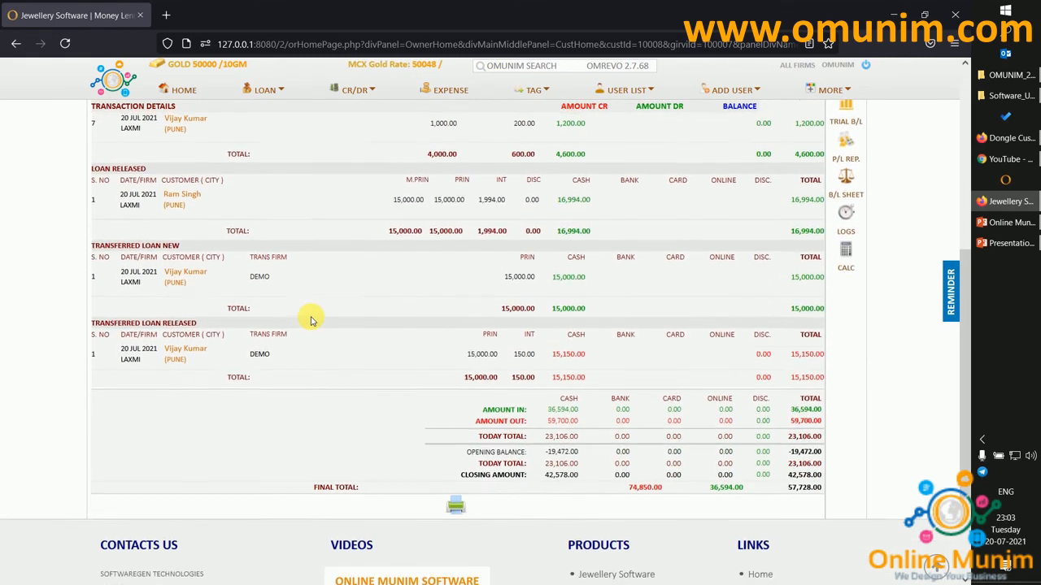
scroll(311, 320, "up", 10)
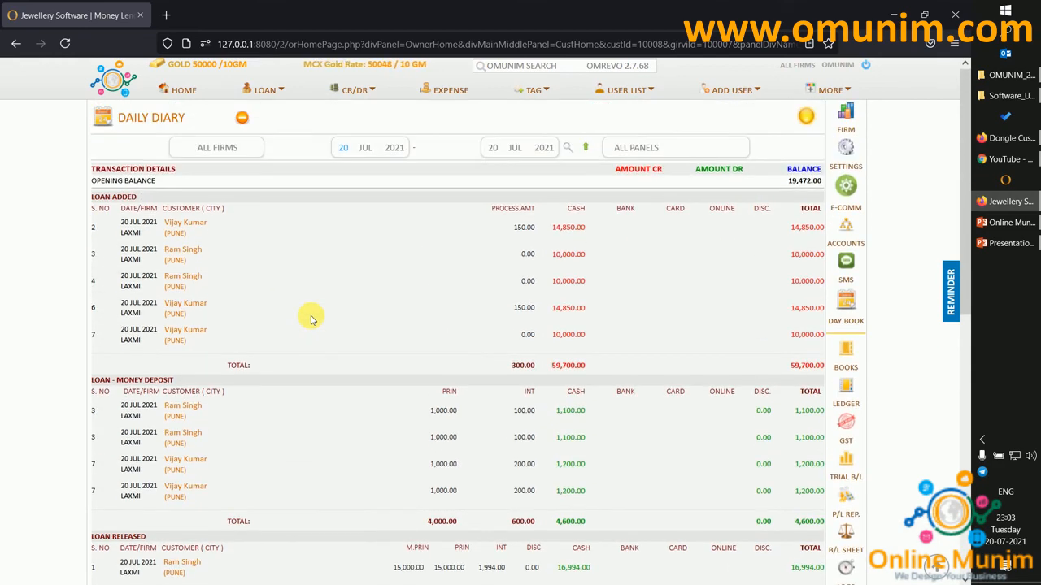
left_click(244, 119)
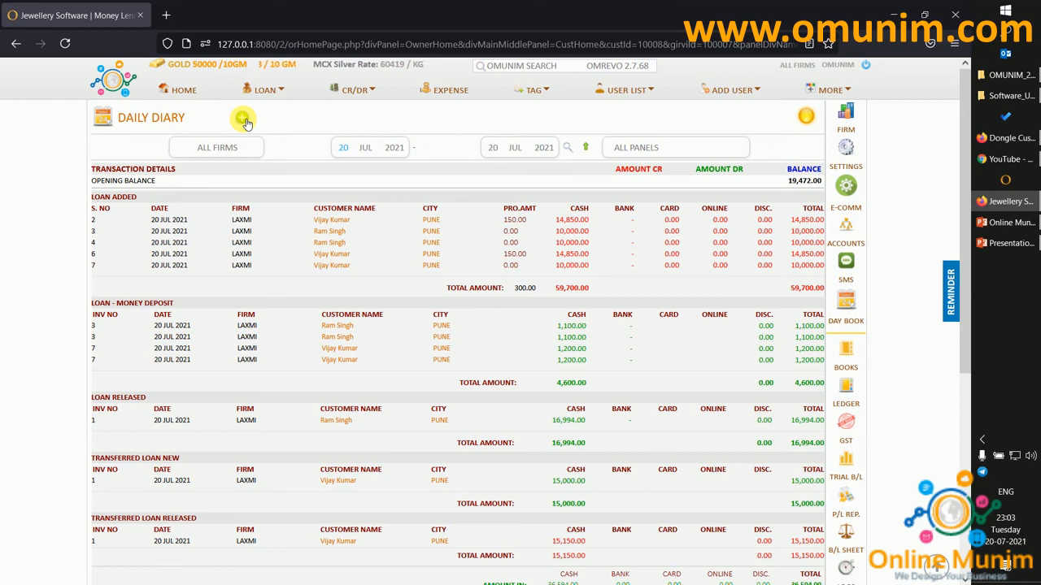
Step: Turn on BARCODE BORDERS for 24L LOAN labels in the Bar-code Print Panel, then return home
left_click(535, 91)
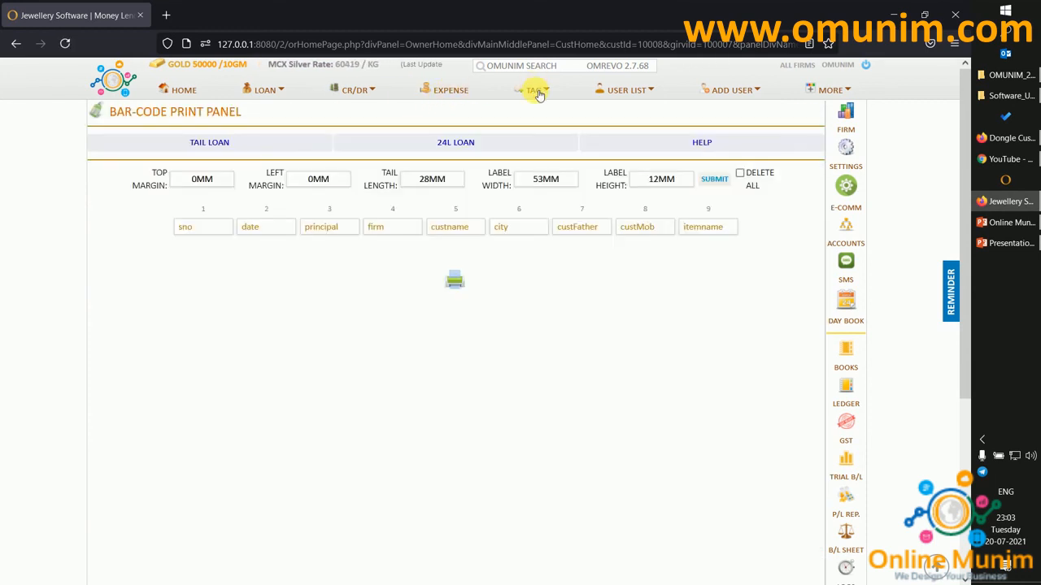
left_click(460, 148)
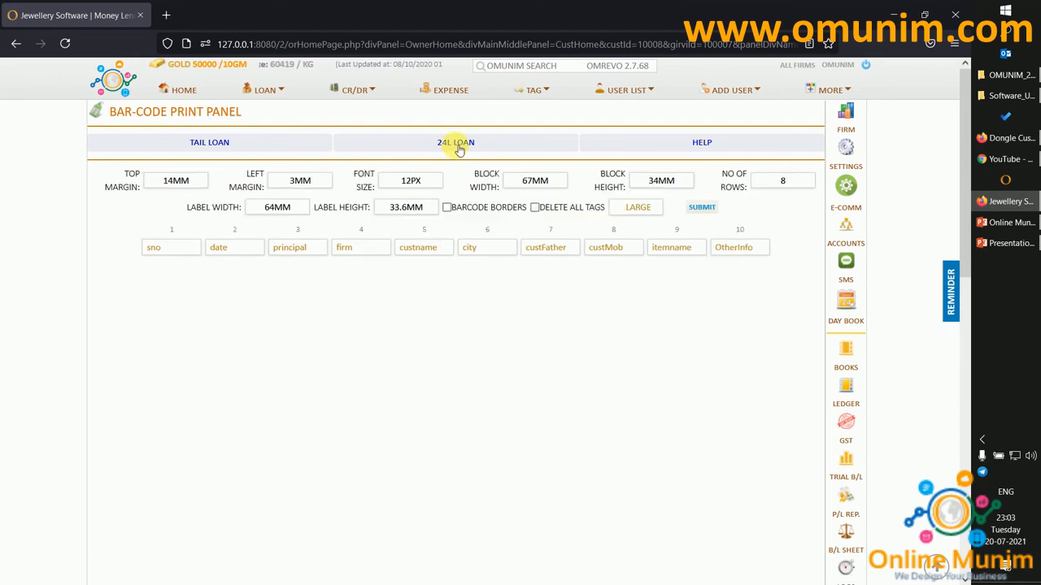
left_click(447, 208)
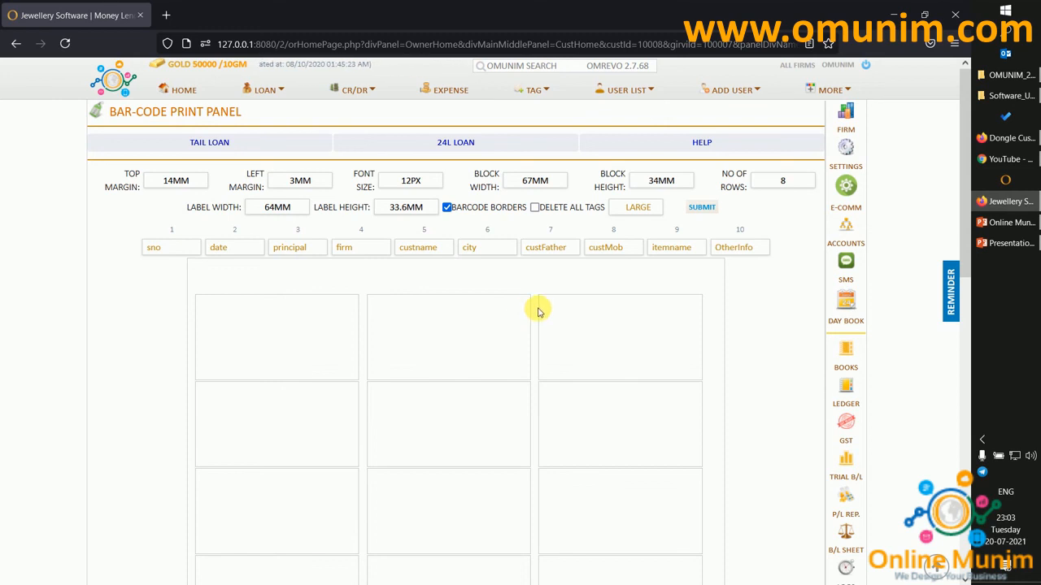
scroll(536, 310, "down", 3)
scroll(537, 310, "up", 3)
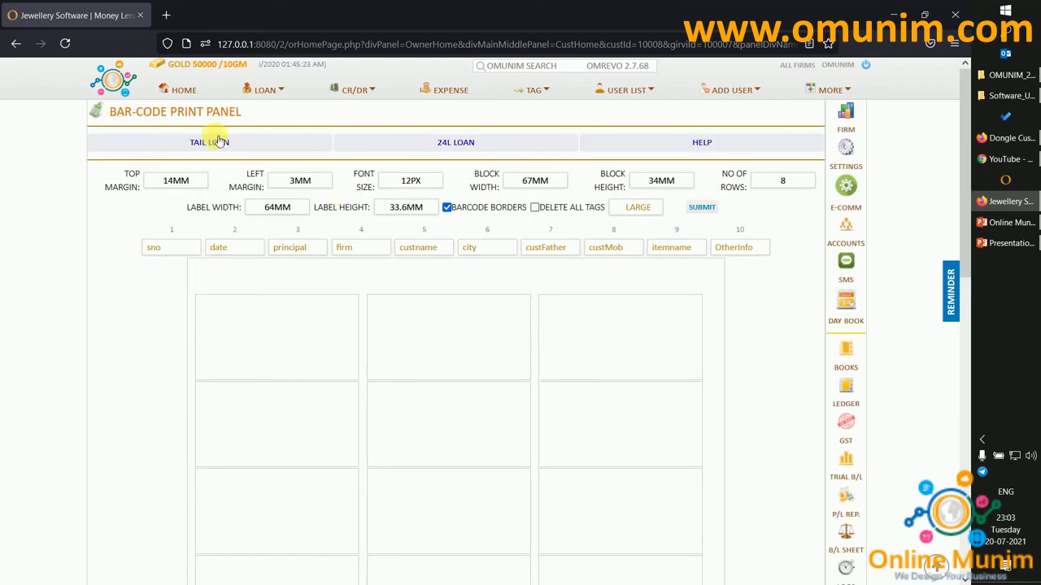
left_click(192, 93)
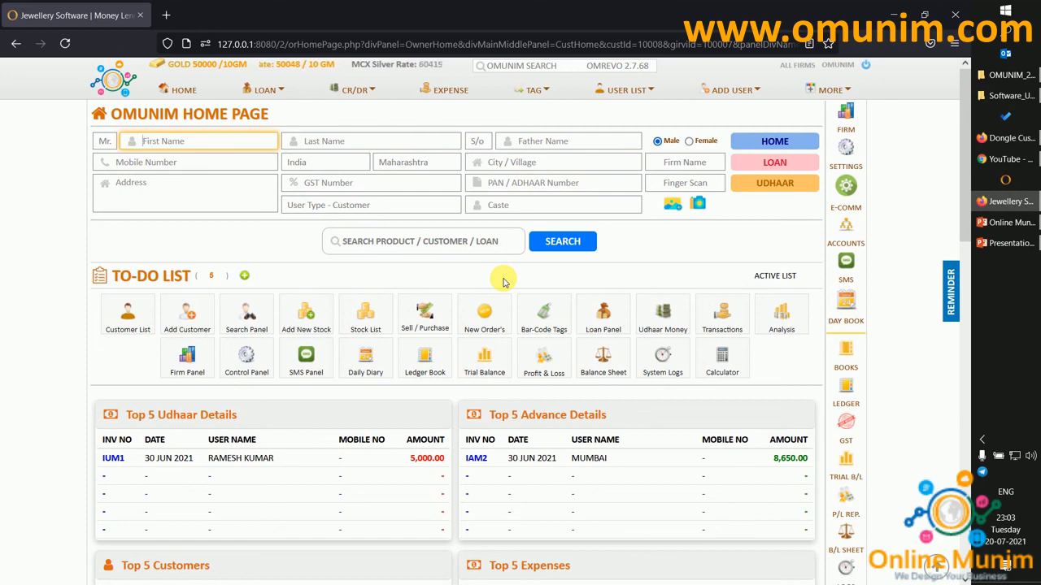
scroll(502, 282, "down", 10)
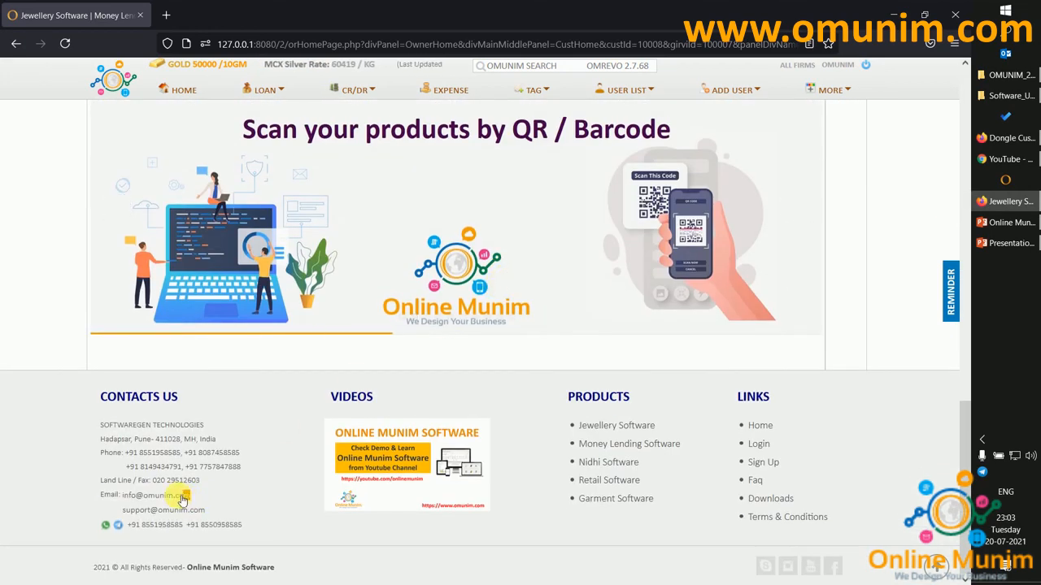
left_click_drag(182, 497, 122, 504)
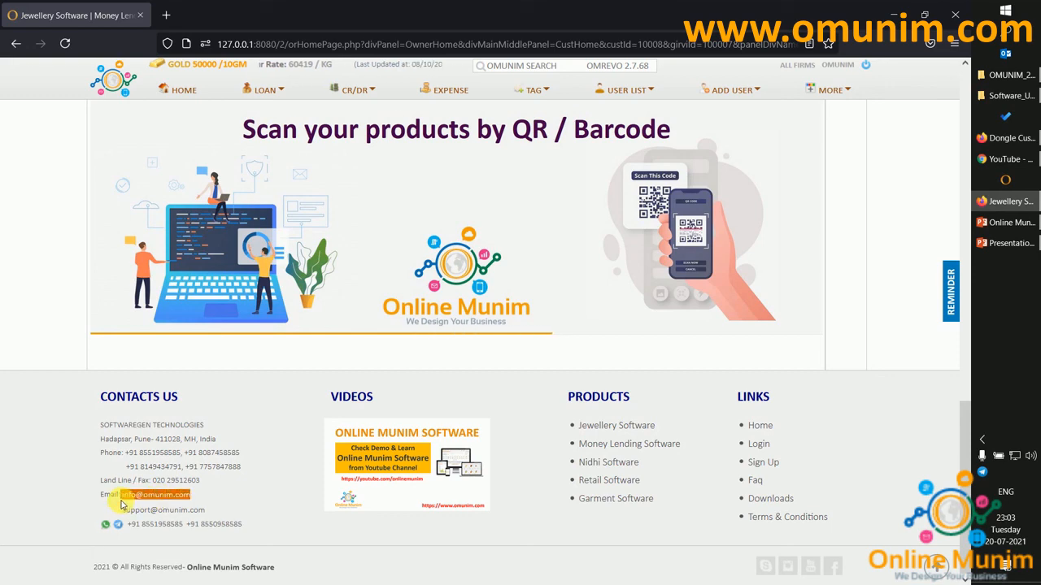
scroll(301, 390, "up", 5)
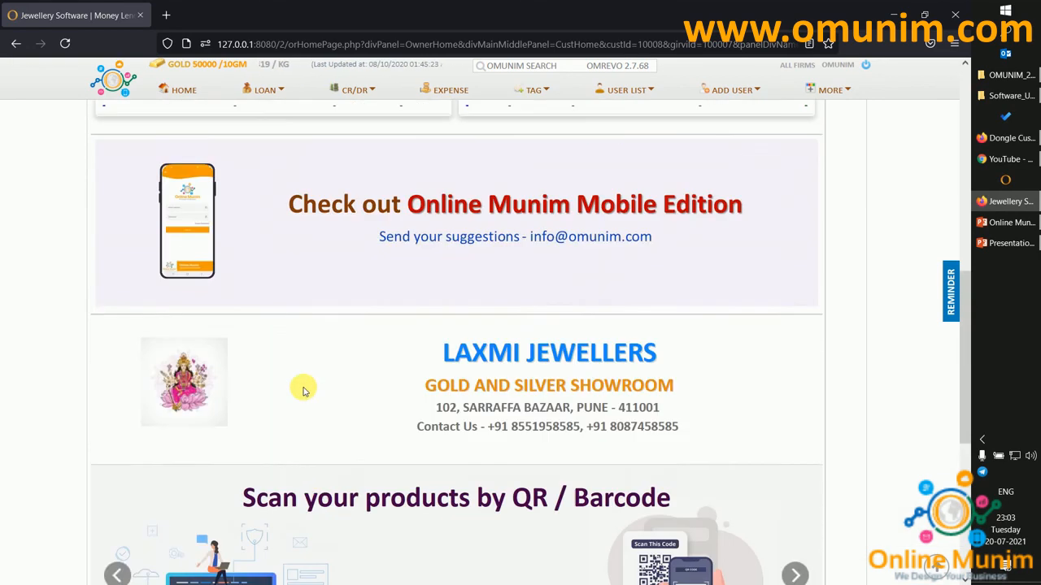
scroll(302, 391, "up", 10)
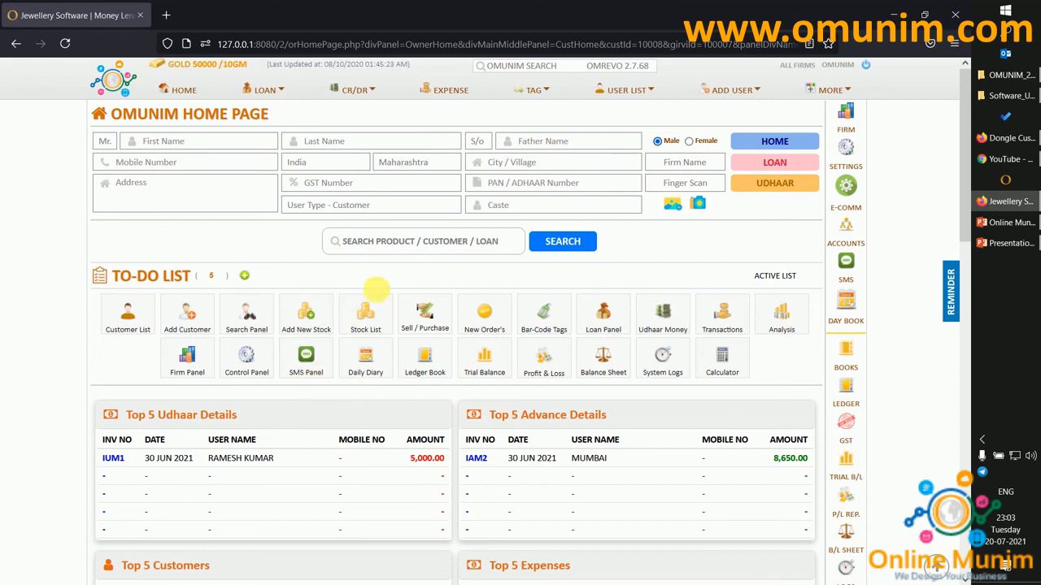